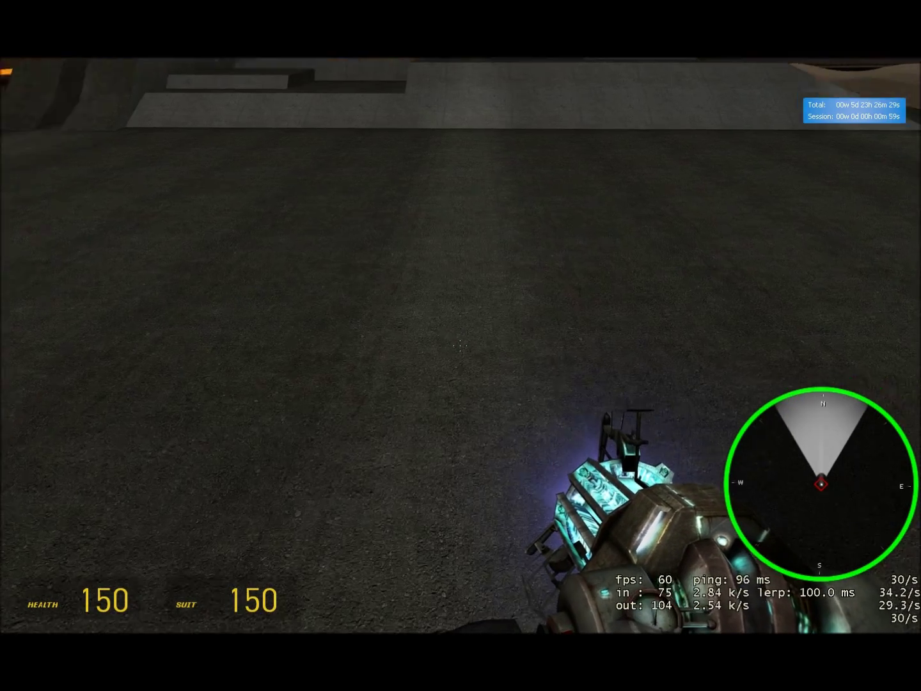
# - Spawn the step_beam_16 ladder-shaped frame from the [PHX] Solid Steel props onto the ground
pyautogui.click(461, 345)
pyautogui.click(460, 346)
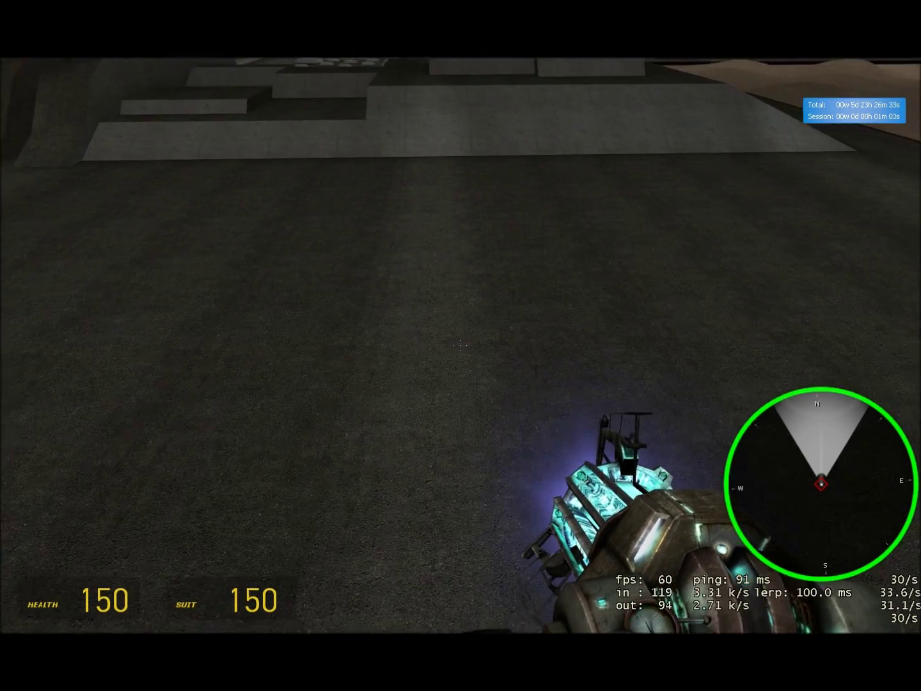
pyautogui.press('q')
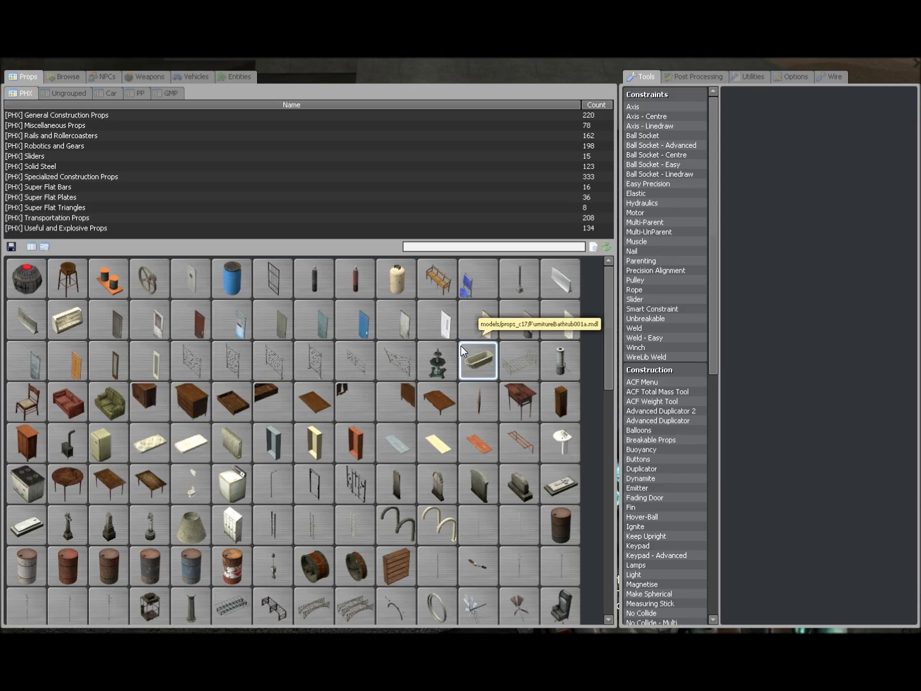
pyautogui.press('q')
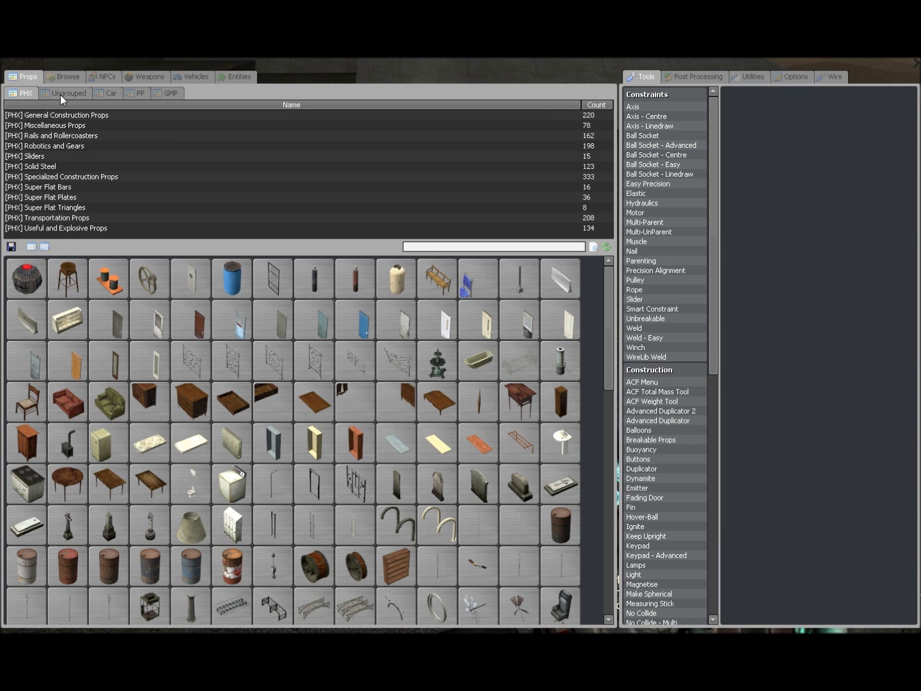
pyautogui.click(49, 166)
pyautogui.click(477, 361)
pyautogui.press('q')
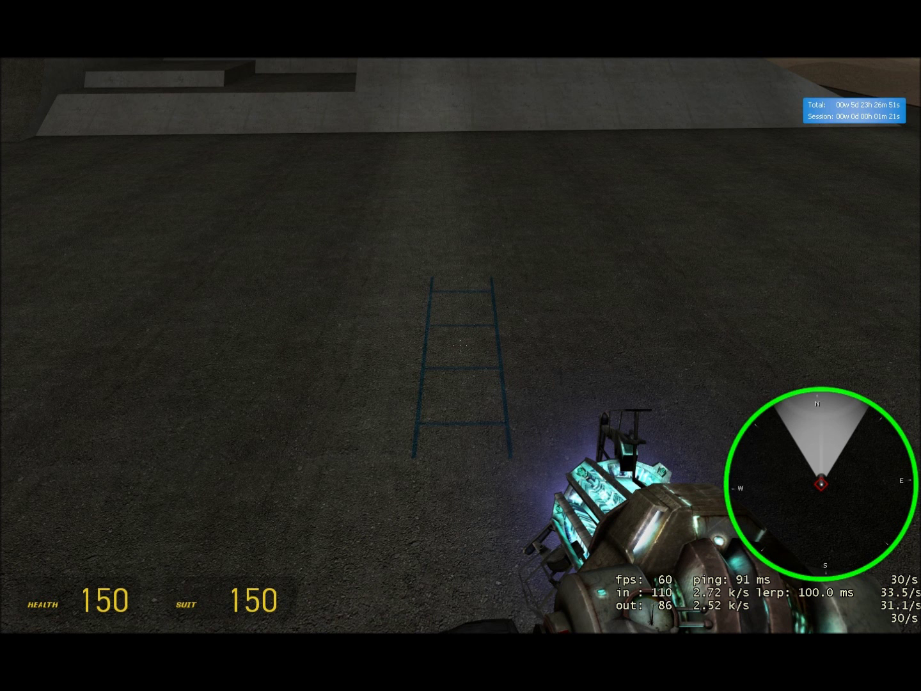
# - Lift the ladder-shaped frame off the ground and freeze it level in mid-air
pyautogui.moveTo(461, 346); pyautogui.dragTo(460, 345)
pyautogui.rightClick(460, 345)
pyautogui.press('w')
pyautogui.press('a')
pyautogui.scroll(3, 461, 345)
pyautogui.rightClick(462, 346)
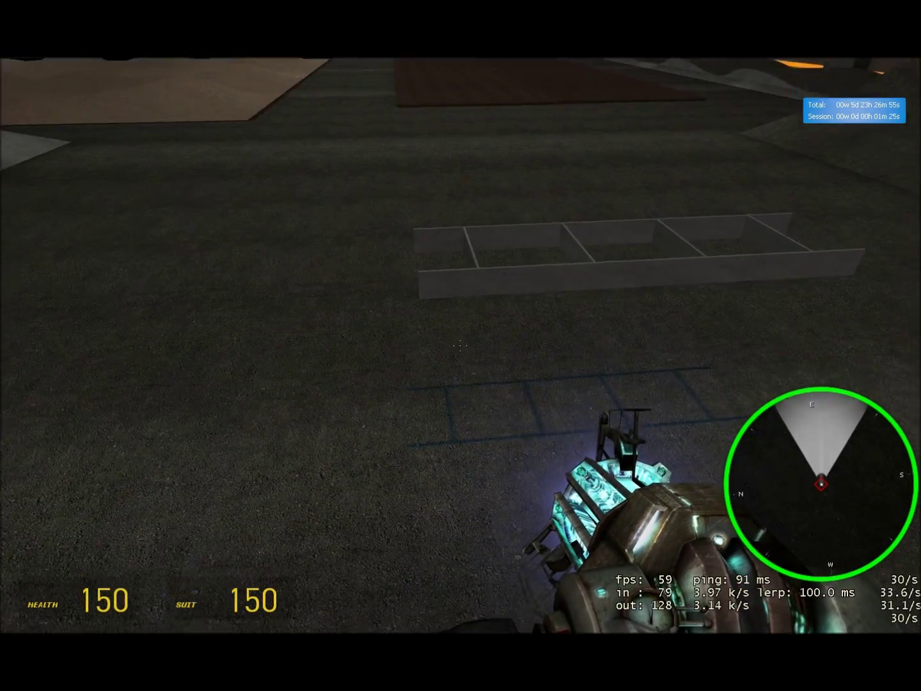
# - Spawn two identical axle props with round end discs from Solid Steel and freeze them above the ground beside the frame
pyautogui.press('q')
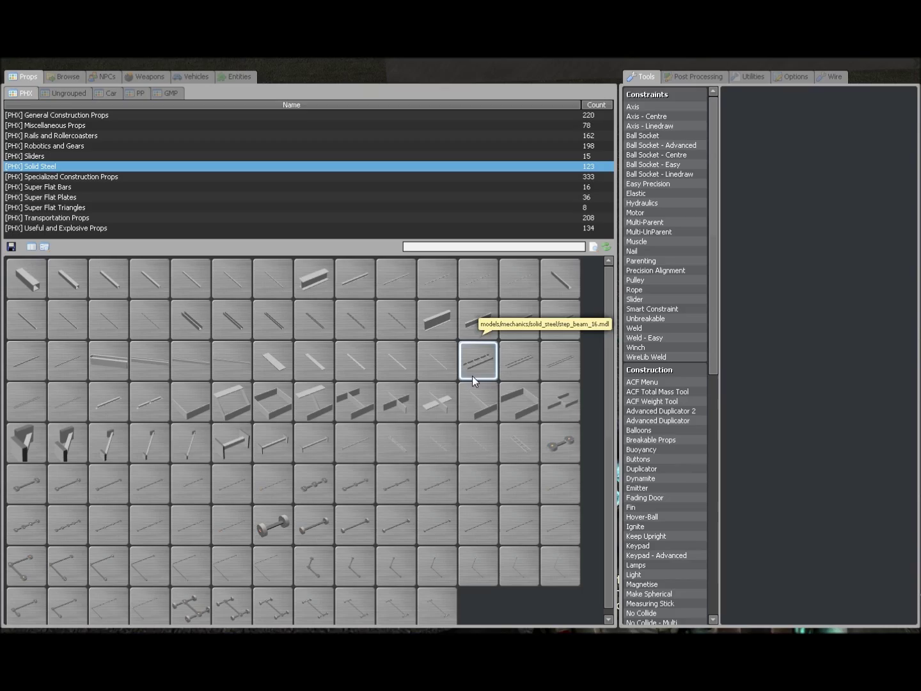
pyautogui.click(359, 534)
pyautogui.moveTo(461, 346); pyautogui.dragTo(461, 345)
pyautogui.rightClick(461, 346)
pyautogui.press('q')
pyautogui.click(359, 535)
pyautogui.press('s')
pyautogui.rightClick(460, 345)
pyautogui.press('a')
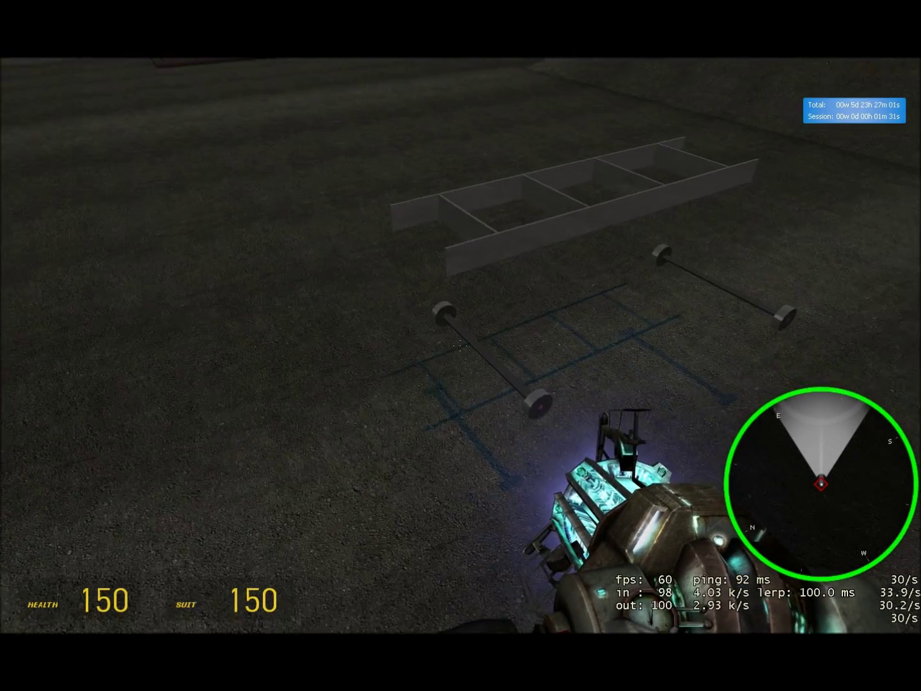
# - Using Easy Precision with offset 0, move one axle beneath each end of the frame and pull both down below it
pyautogui.press('w')
pyautogui.press('q')
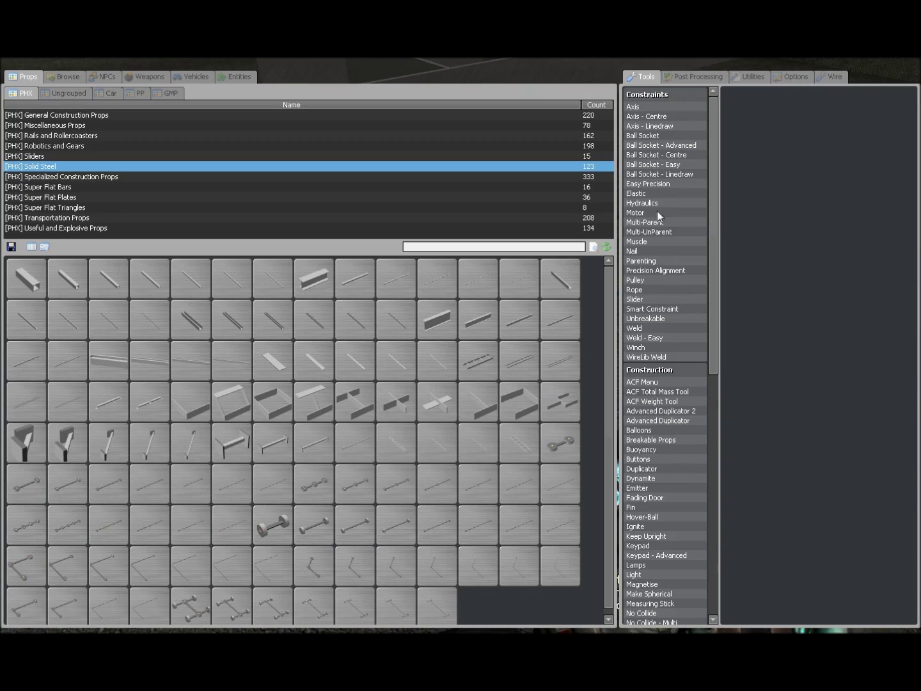
pyautogui.click(657, 184)
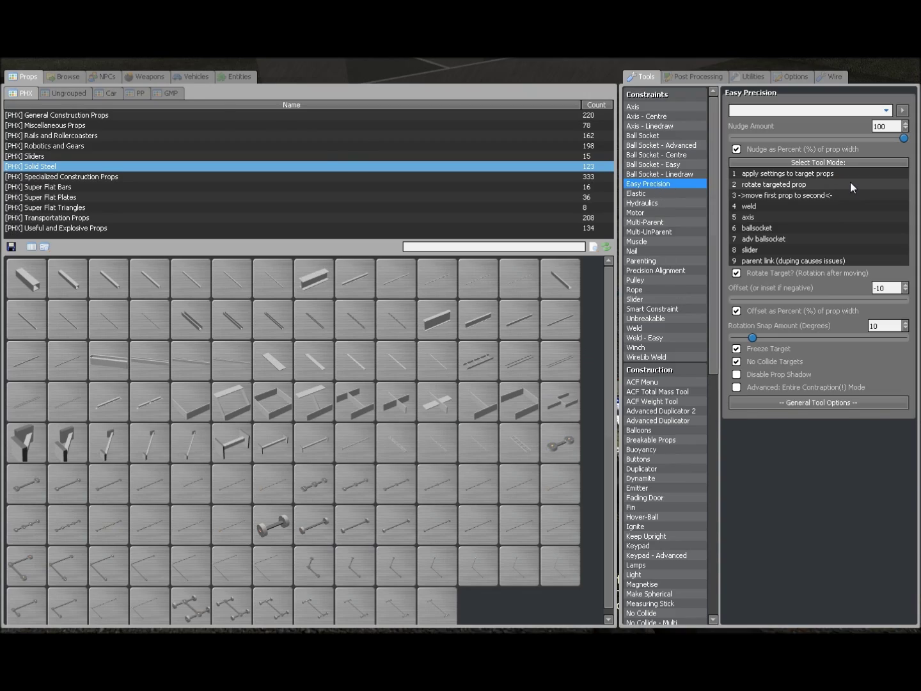
pyautogui.press('q')
pyautogui.press('w')
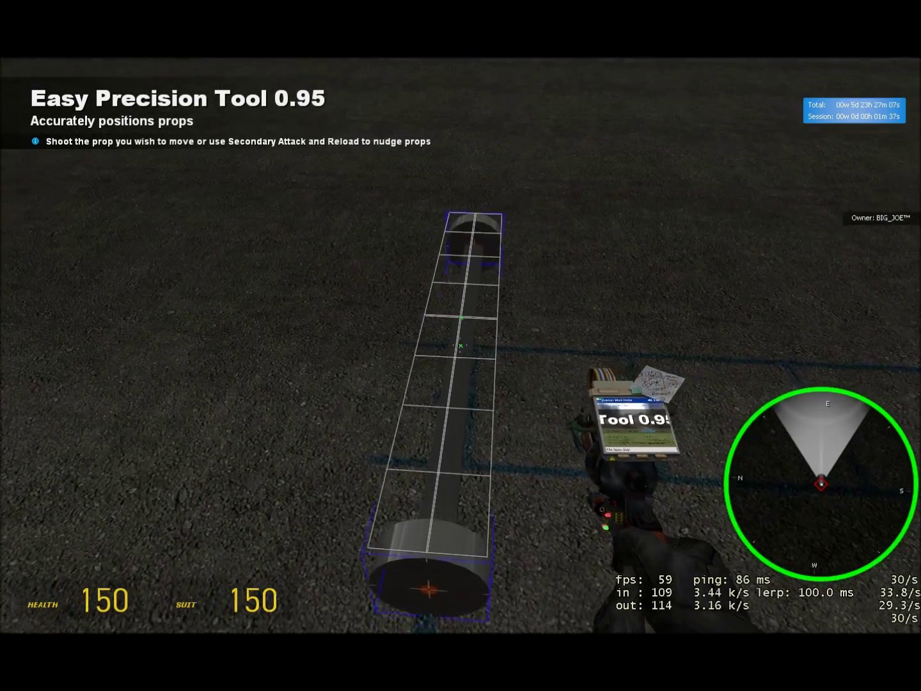
pyautogui.click(460, 345)
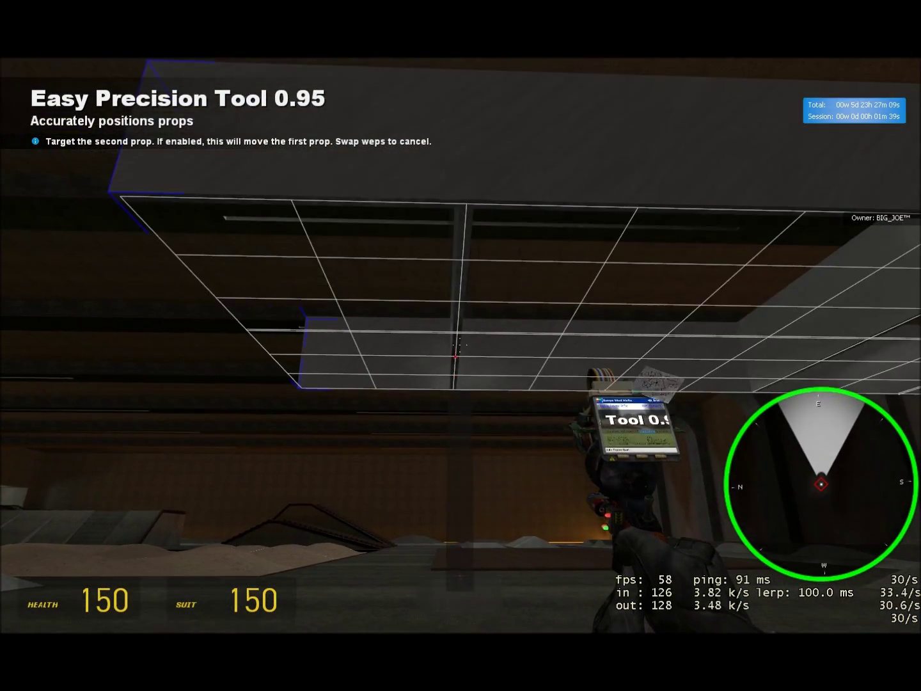
pyautogui.press('q')
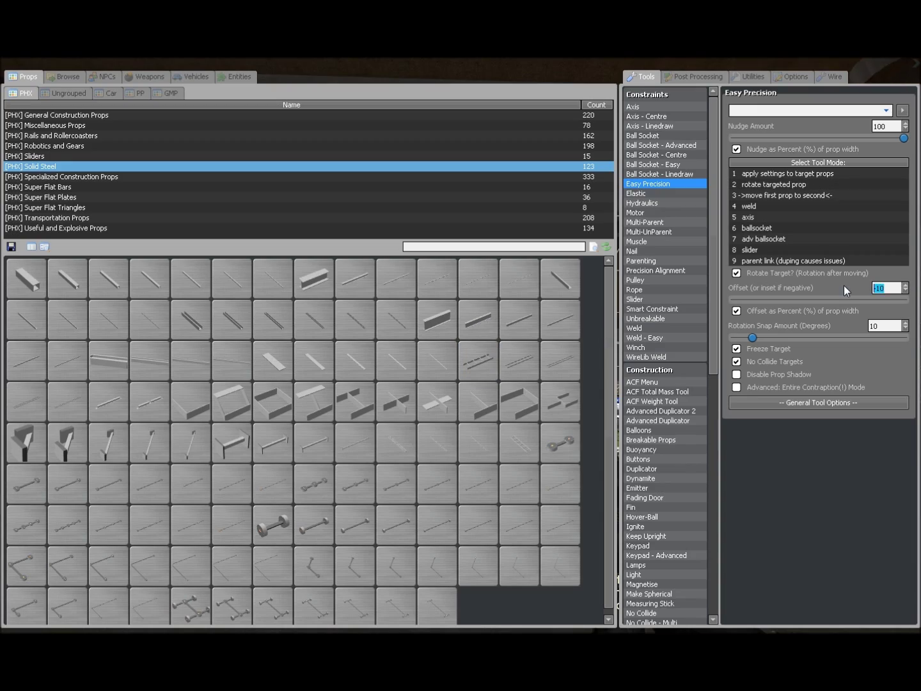
pyautogui.press('q')
pyautogui.click(461, 345)
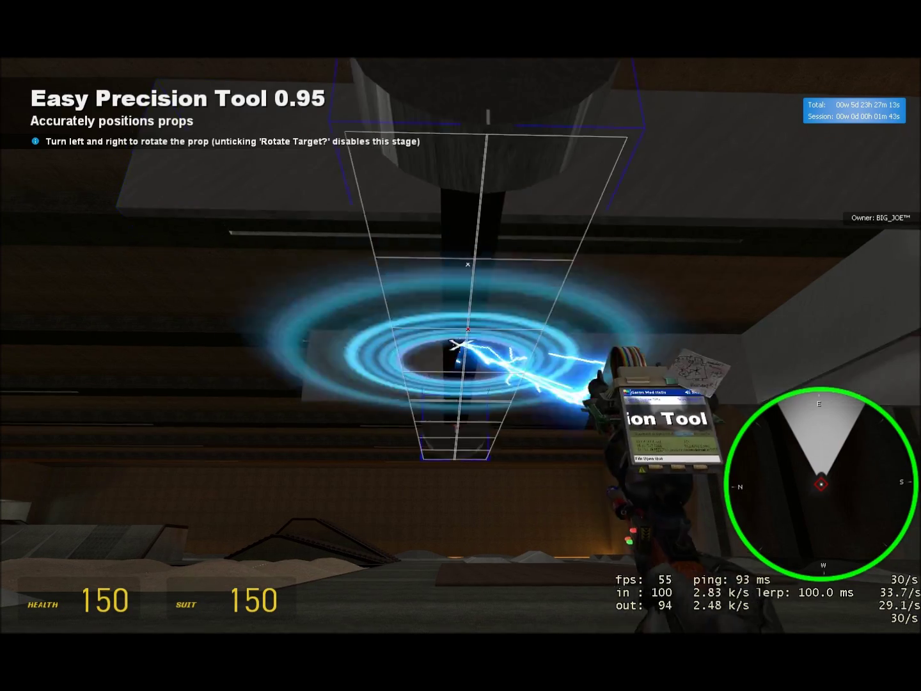
pyautogui.click(461, 345)
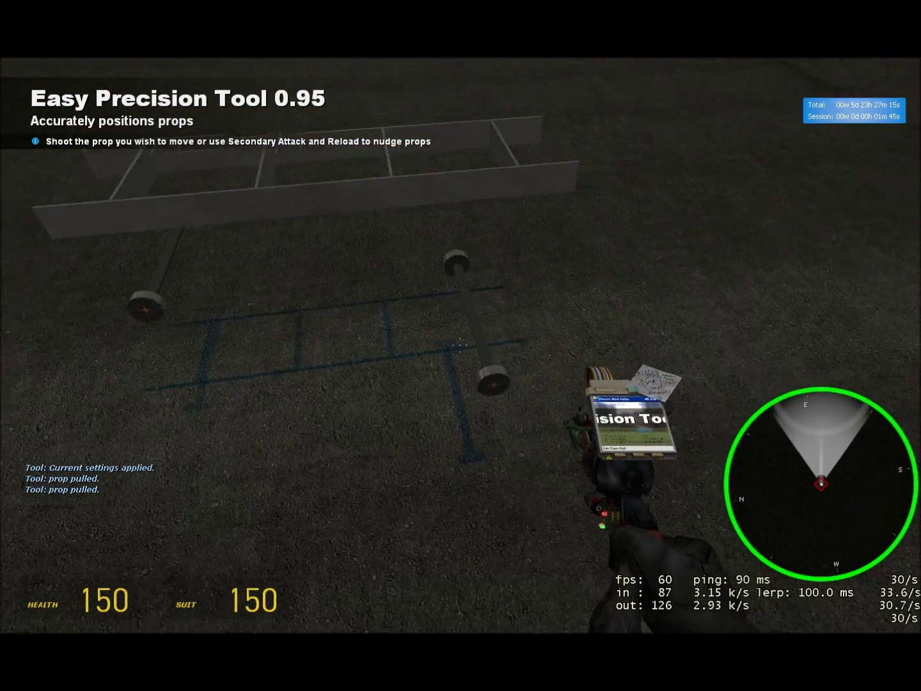
pyautogui.click(461, 345)
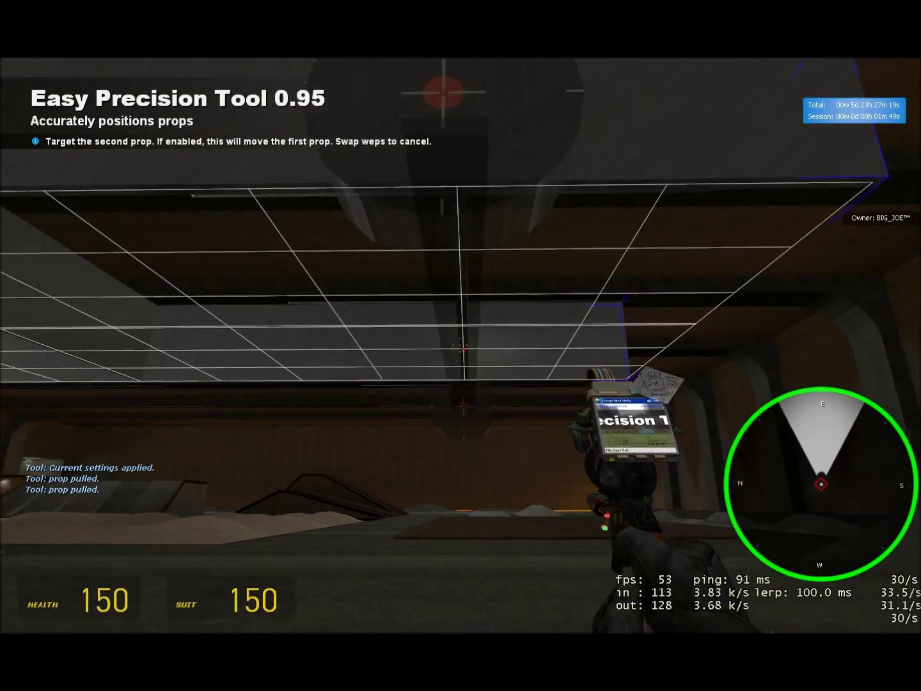
pyautogui.click(461, 345)
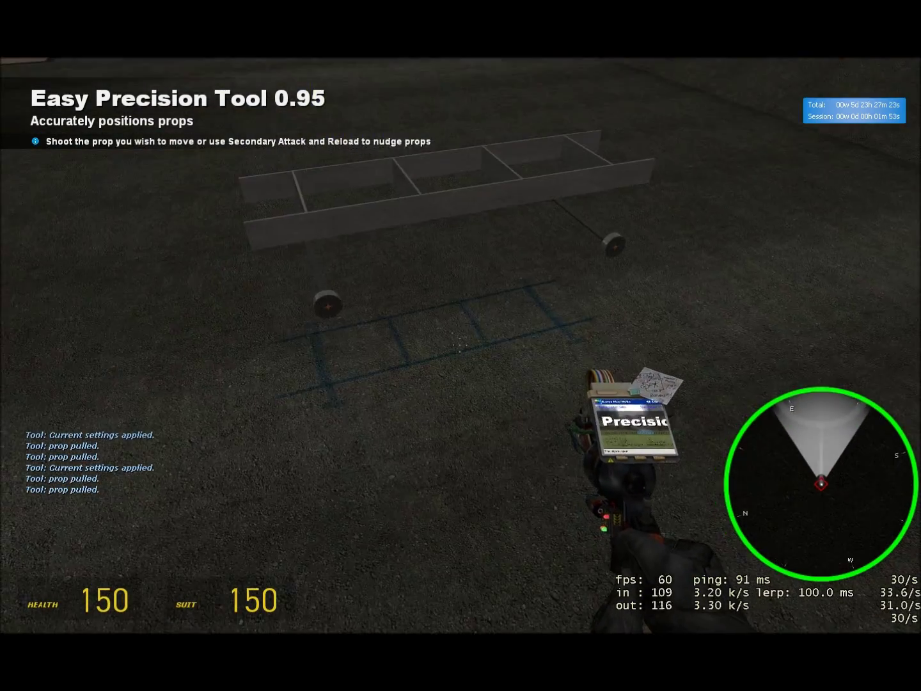
# - Connect the middle of one frame rail's lower edge to the centre of the first axle with a rigid rope of width 2
pyautogui.press('q')
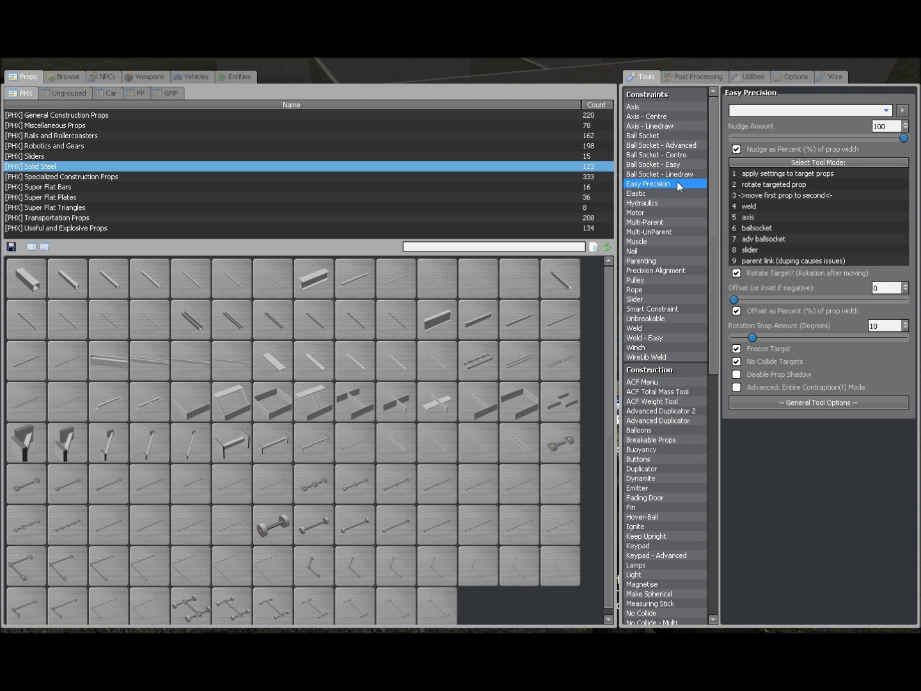
pyautogui.click(637, 289)
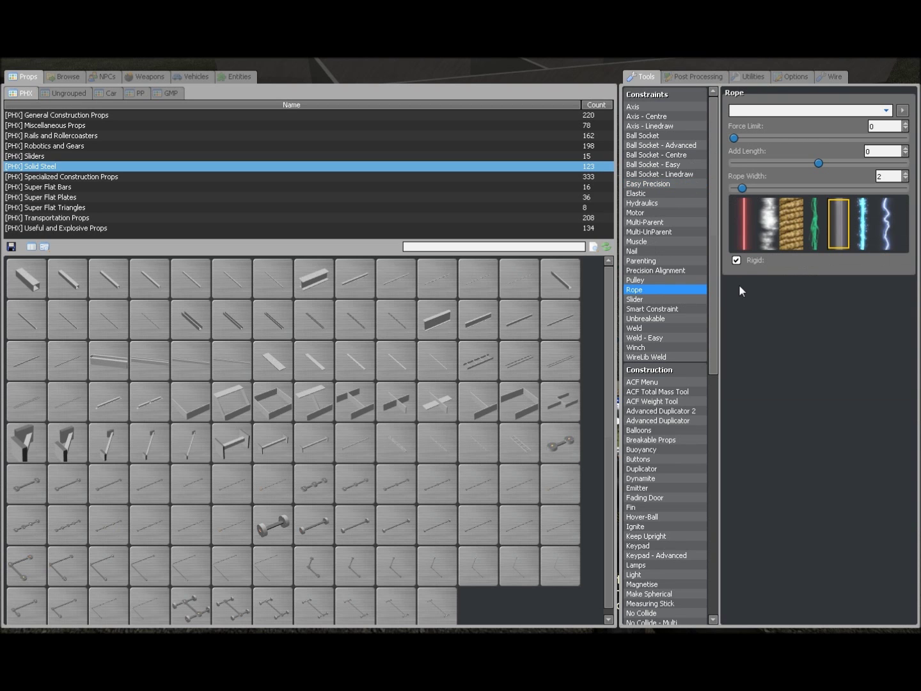
pyautogui.press('q')
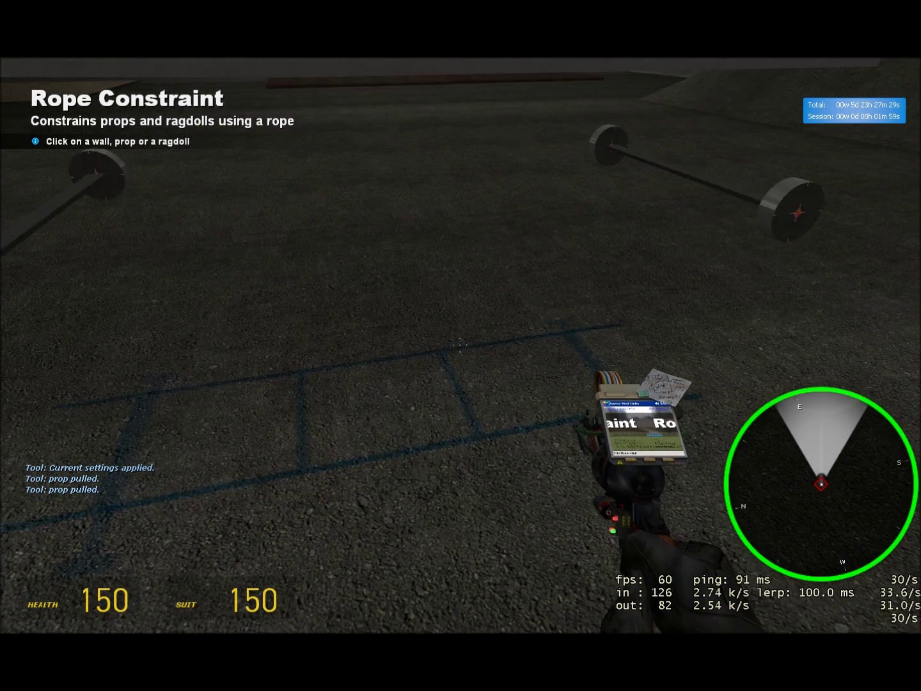
pyautogui.press('w')
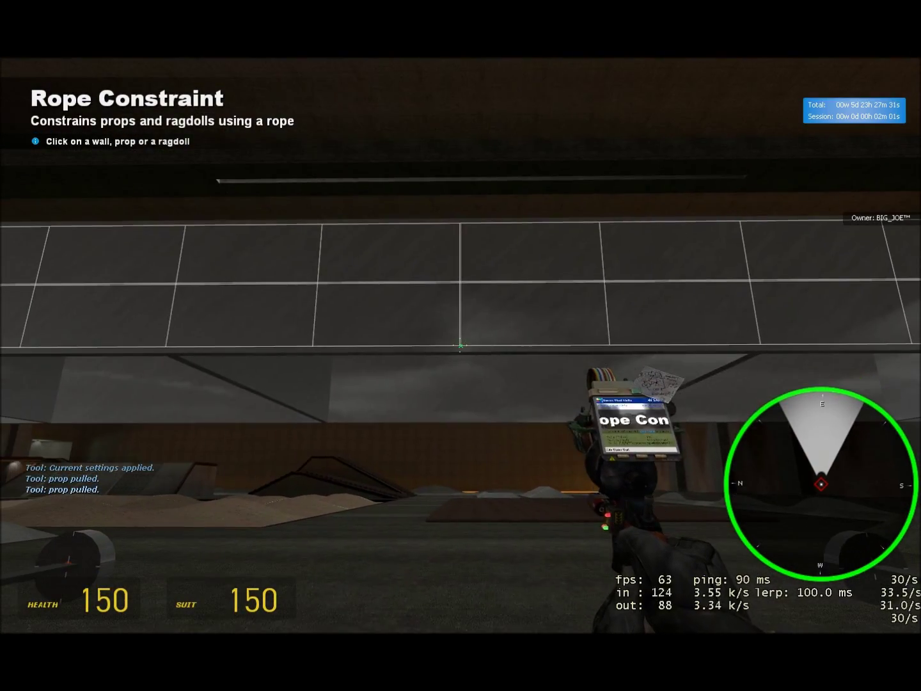
pyautogui.click(460, 346)
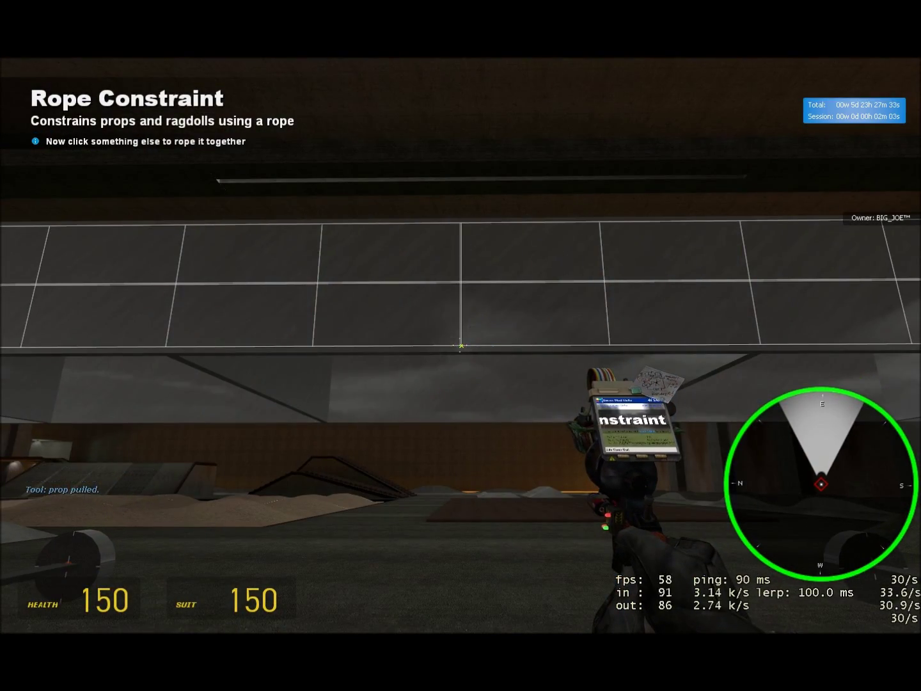
pyautogui.press('w')
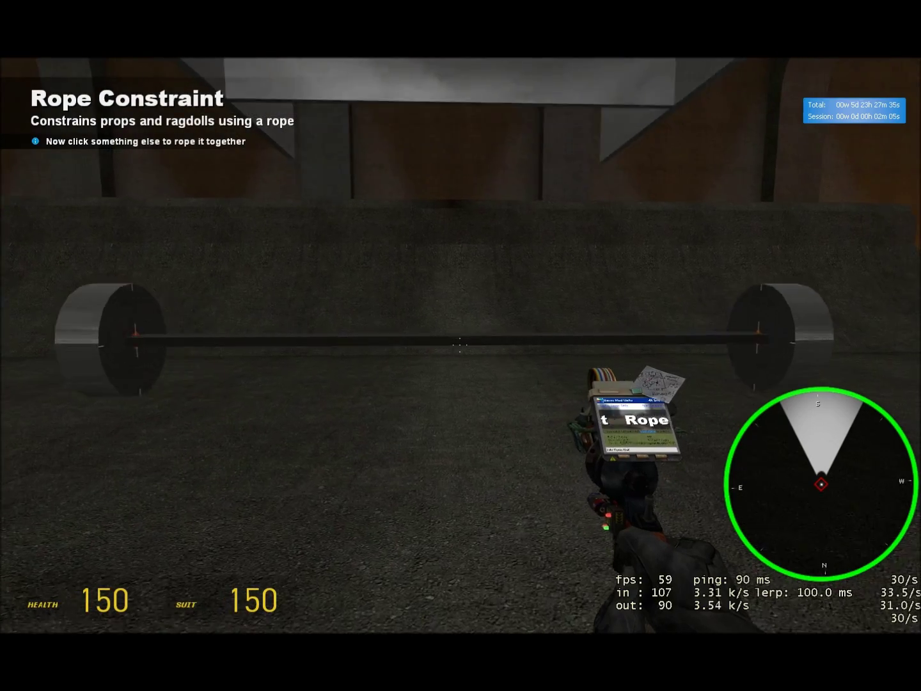
pyautogui.press('w')
pyautogui.click(460, 346)
# - Add the remaining rigid ropes between the middles of both frame rails and the centres of the two axles
pyautogui.click(461, 345)
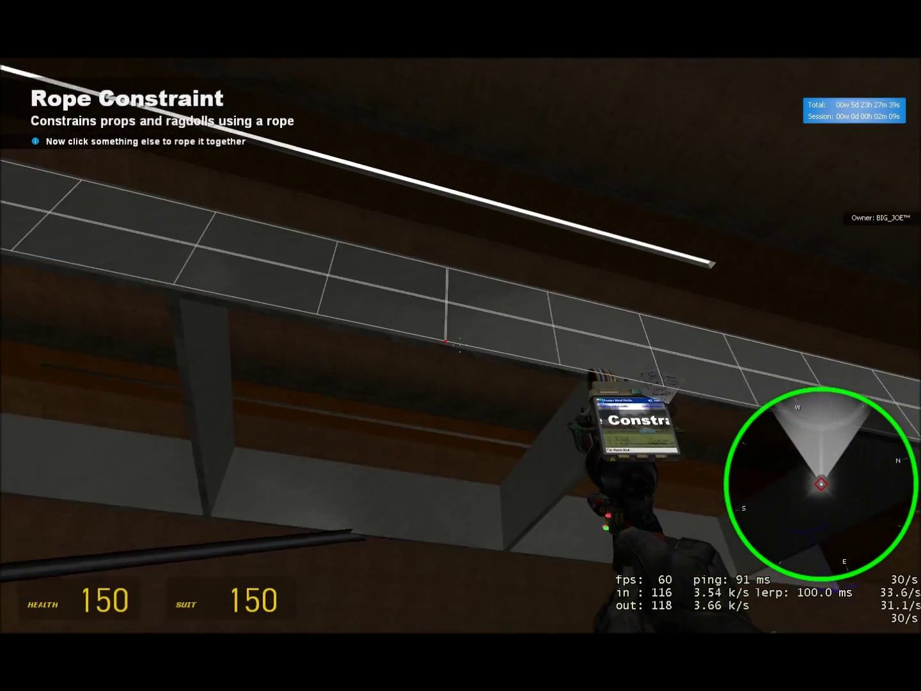
pyautogui.click(460, 345)
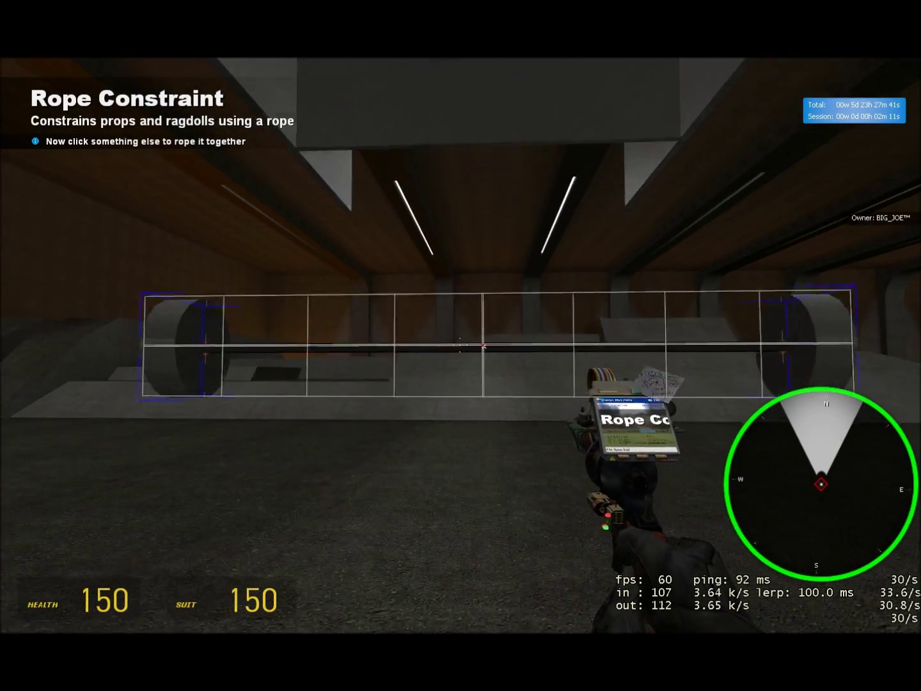
pyautogui.click(461, 345)
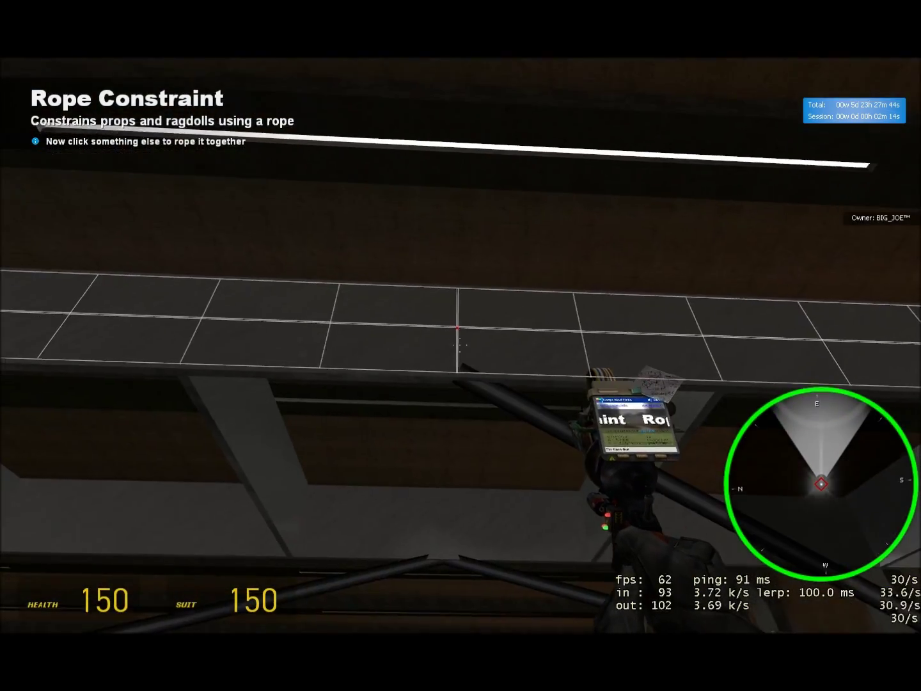
pyautogui.click(461, 345)
pyautogui.click(461, 346)
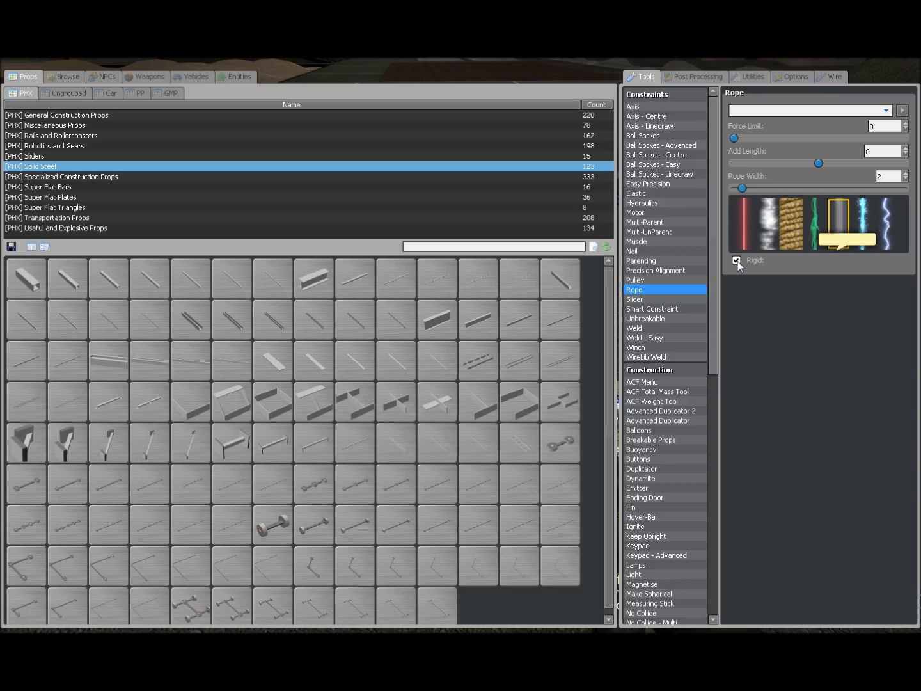
# - Choose the Advanced Ball Socket tool and load its Axle To Chassi preset
pyautogui.press('q')
pyautogui.click(662, 147)
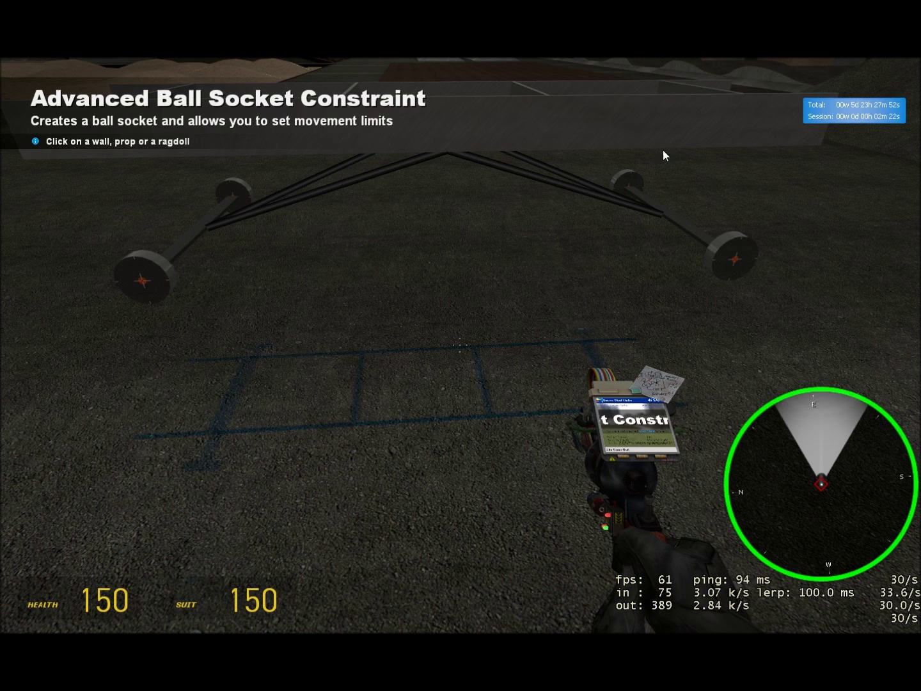
pyautogui.press('q')
pyautogui.click(808, 111)
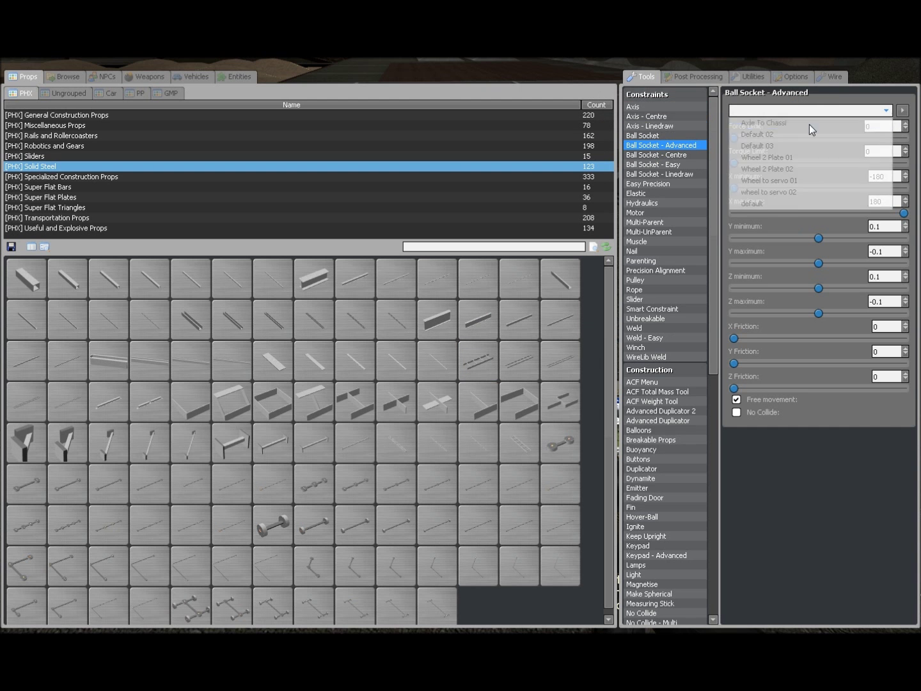
pyautogui.click(809, 124)
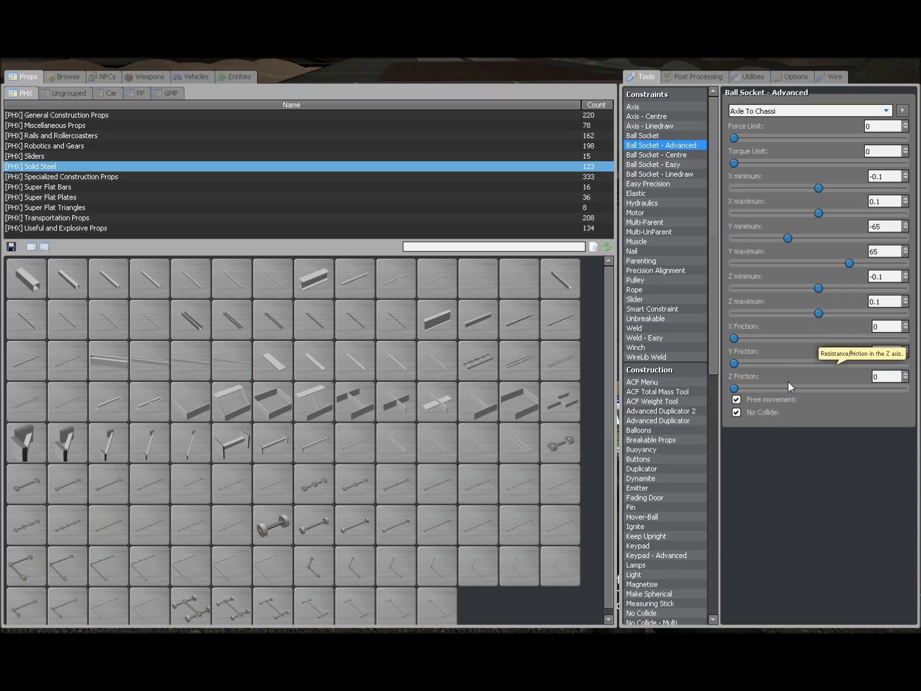
# - Constrain each of the two axles to the frame with an advanced ball socket
pyautogui.press('q')
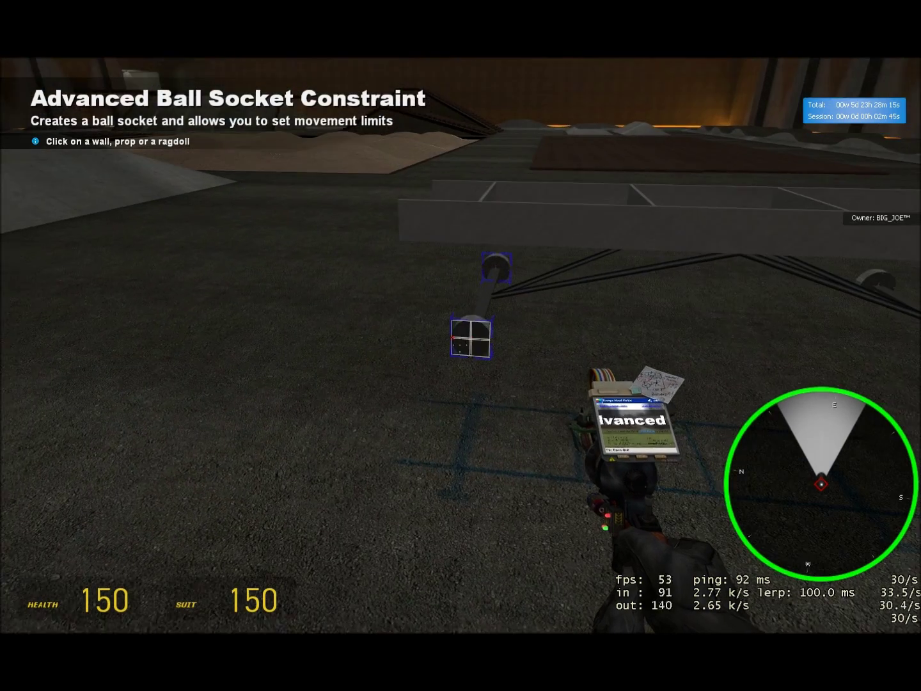
pyautogui.click(460, 345)
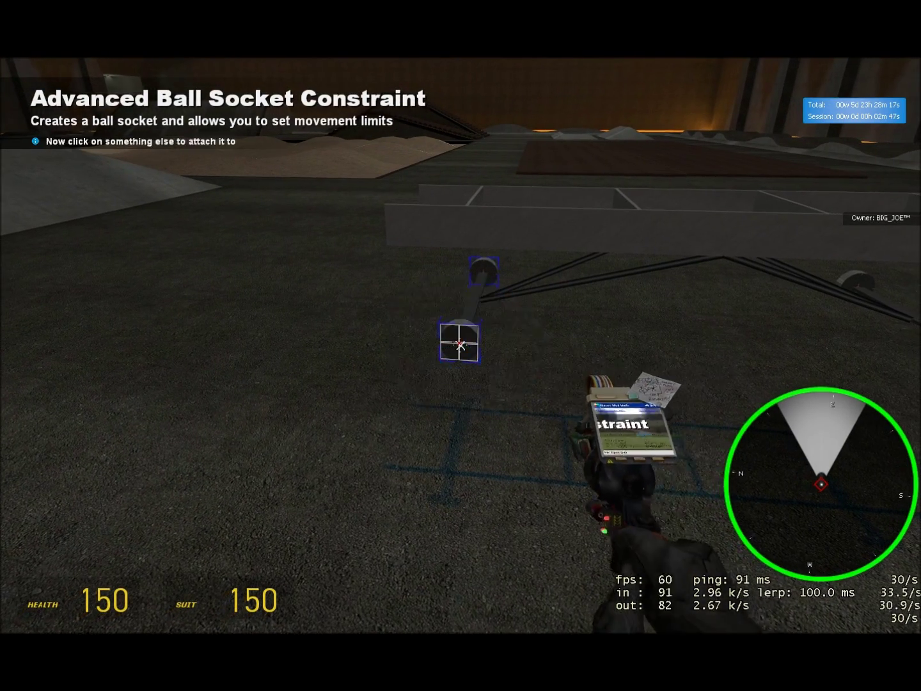
pyautogui.click(461, 345)
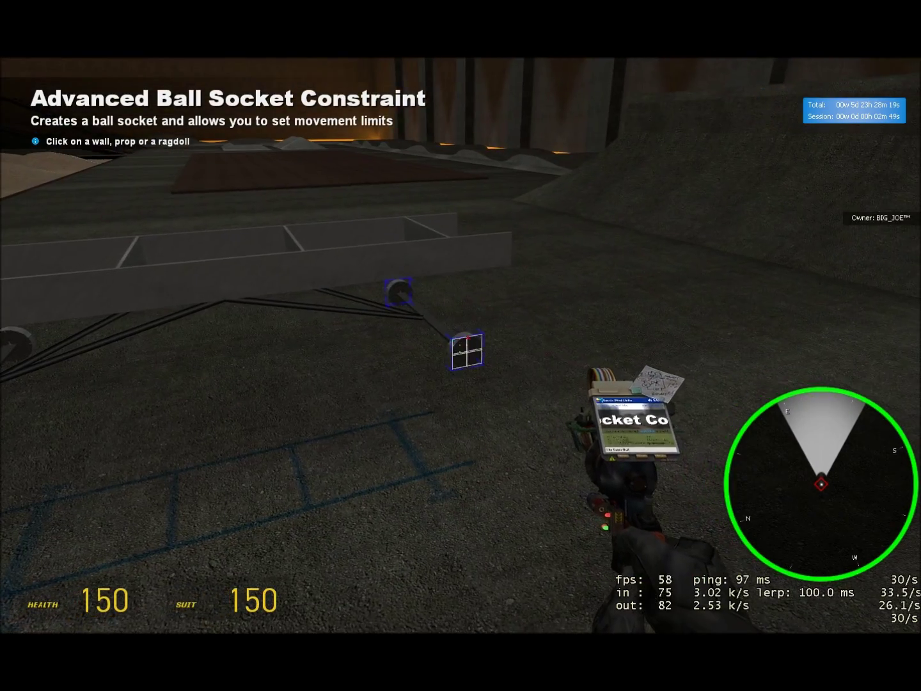
pyautogui.click(460, 345)
pyautogui.click(461, 346)
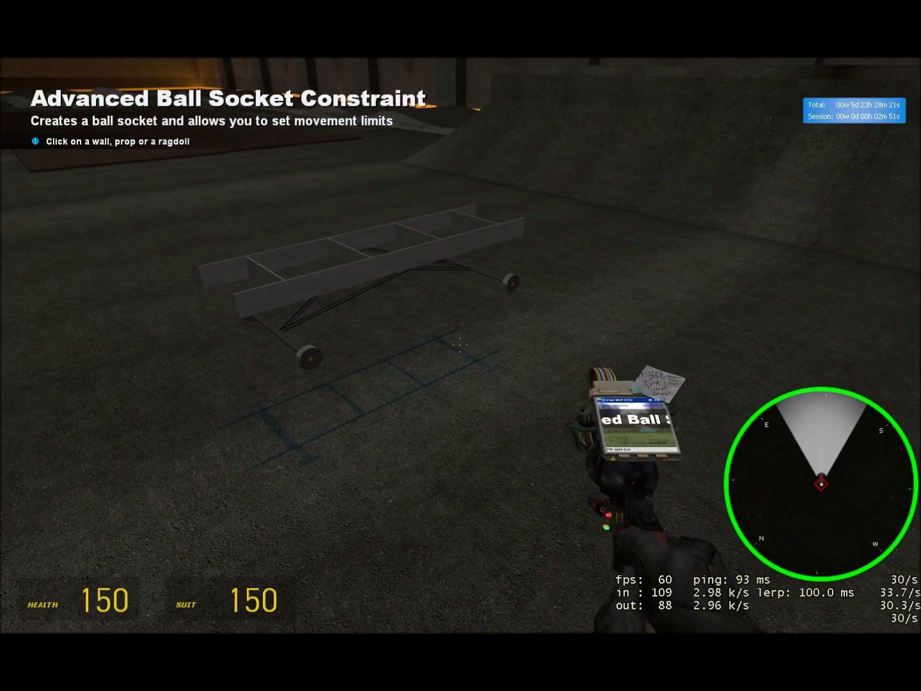
pyautogui.press('q')
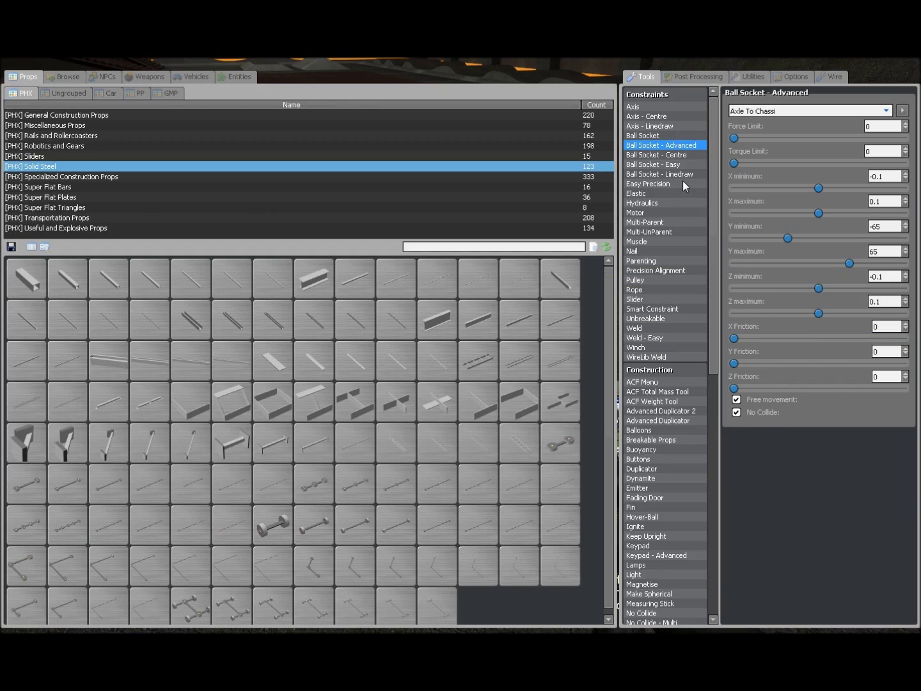
pyautogui.press('q')
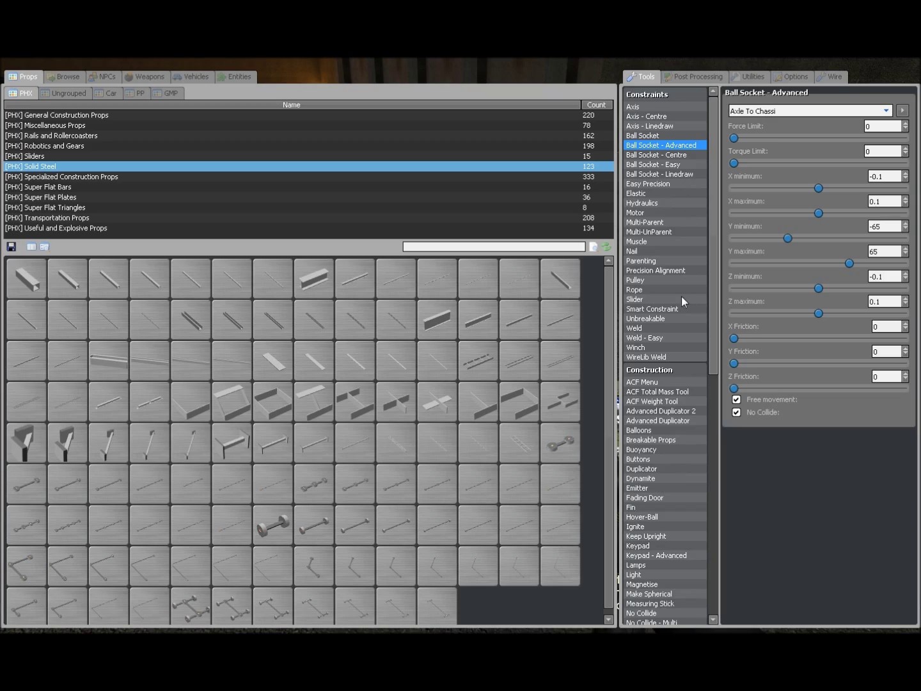
# - Place Precision Alignment points 1 to 8 in coincident pairs at the centres of the four axle end faces
pyautogui.click(671, 270)
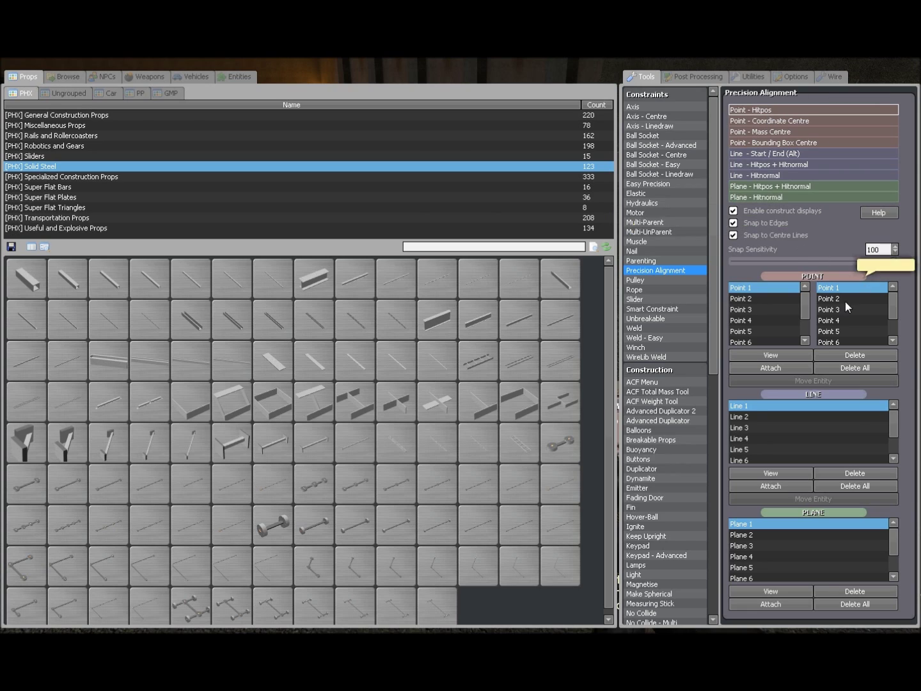
pyautogui.press('q')
pyautogui.press('w')
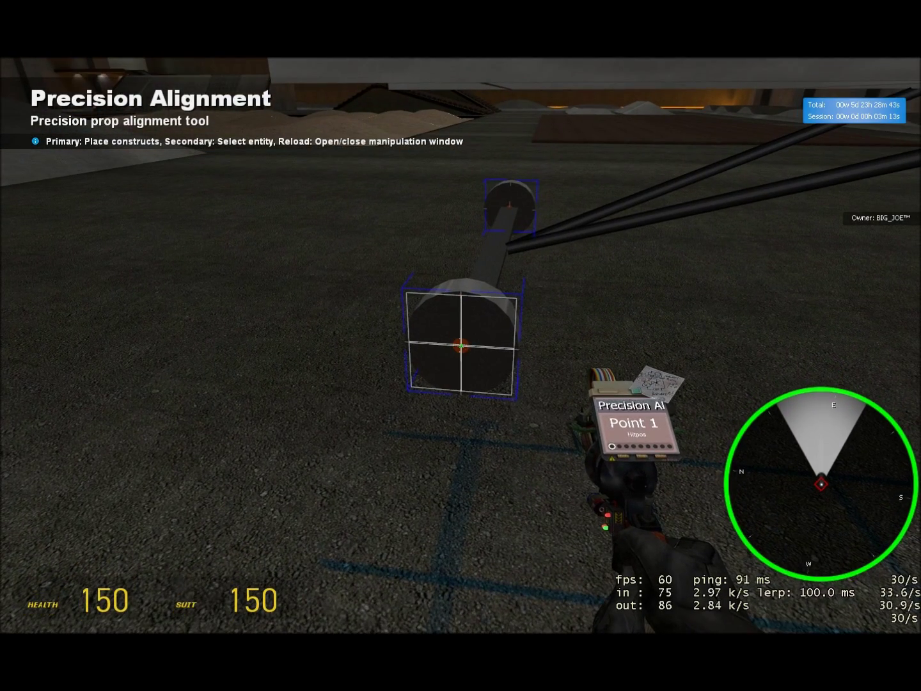
pyautogui.click(460, 345)
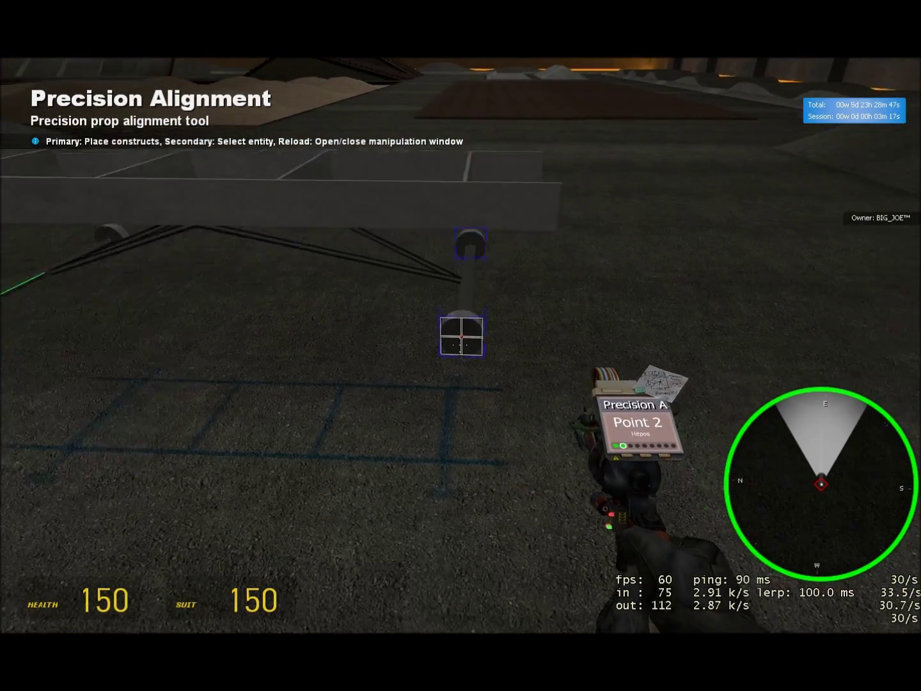
pyautogui.click(461, 346)
pyautogui.click(460, 345)
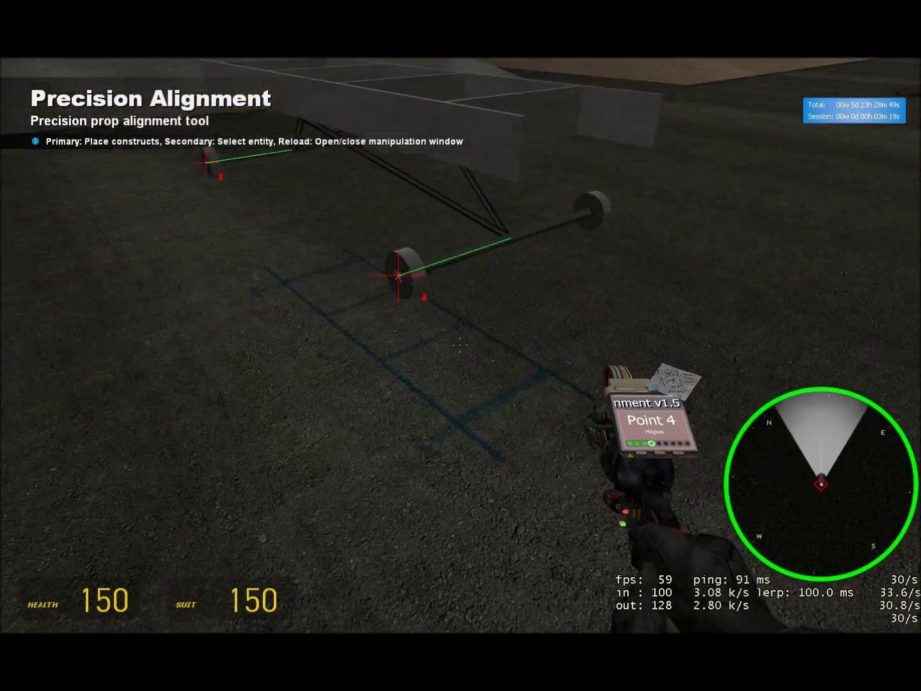
pyautogui.click(460, 345)
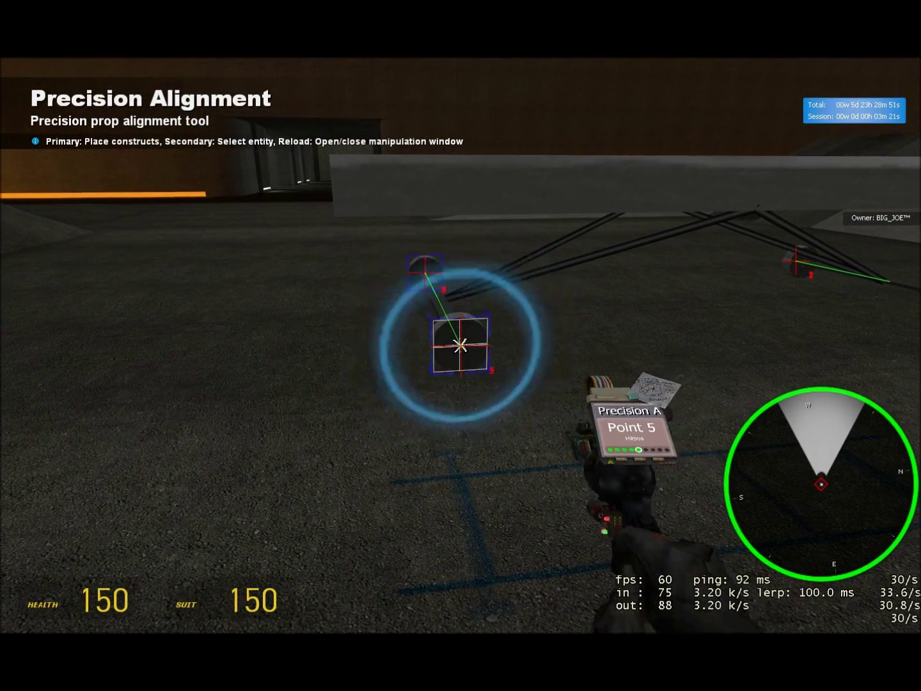
pyautogui.click(461, 345)
pyautogui.click(461, 345)
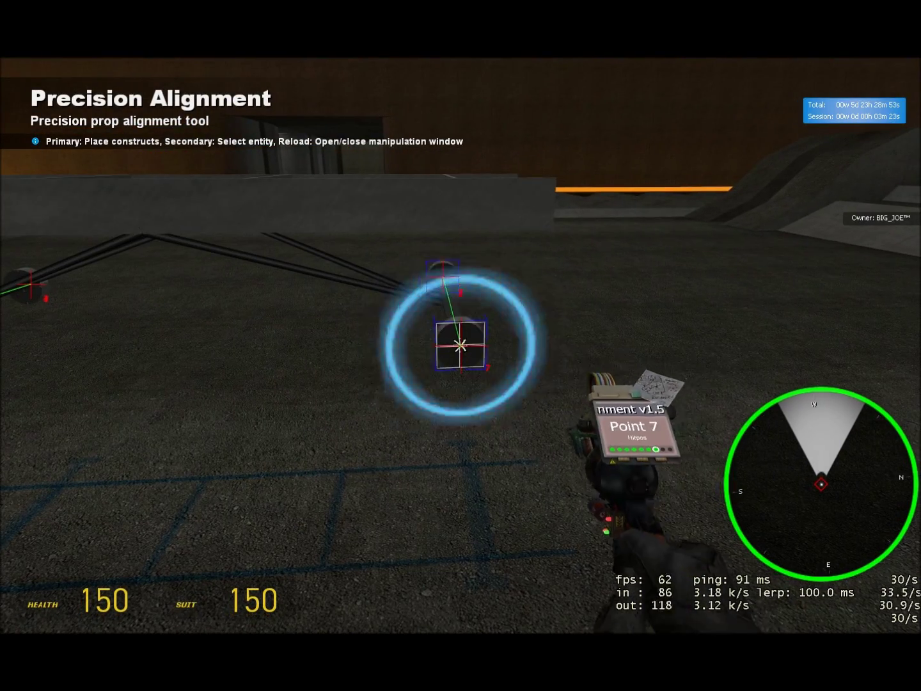
pyautogui.click(461, 345)
# - Select the steel frame and attach alignment points 2, 4, 6 and 8 to it
pyautogui.rightClick(460, 346)
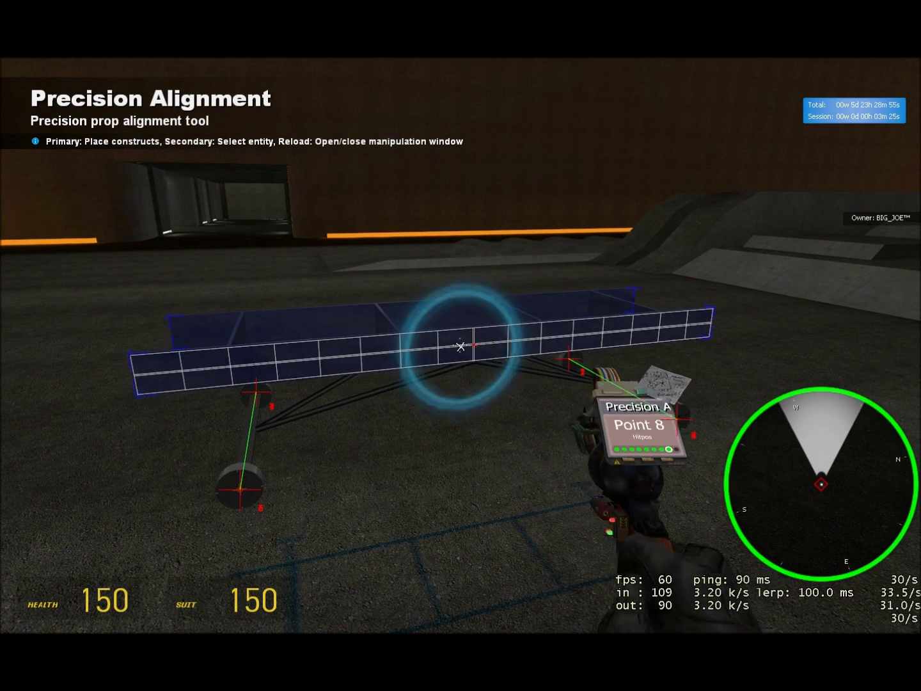
pyautogui.press('q')
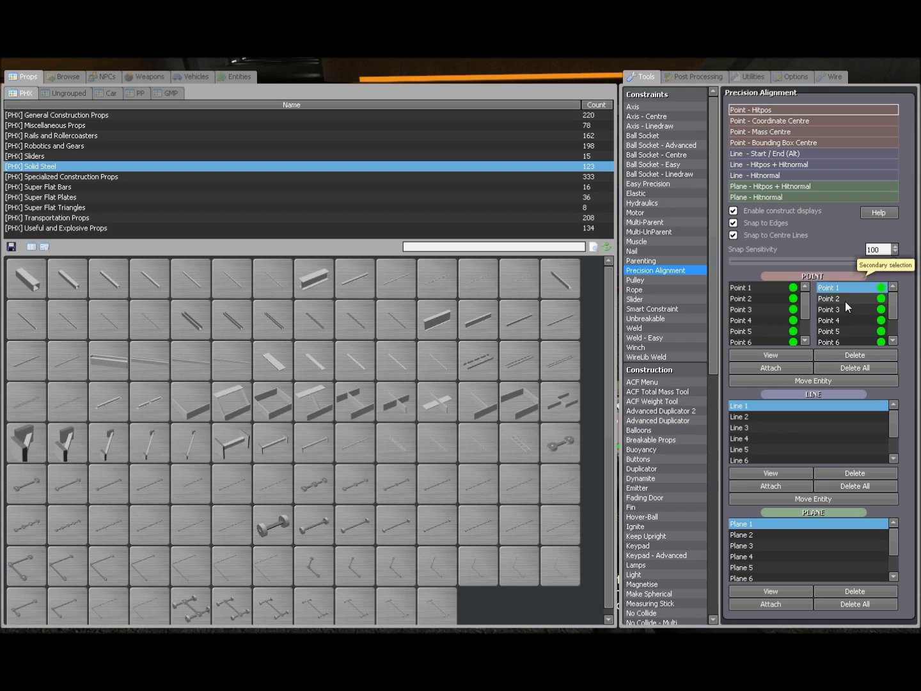
pyautogui.click(841, 300)
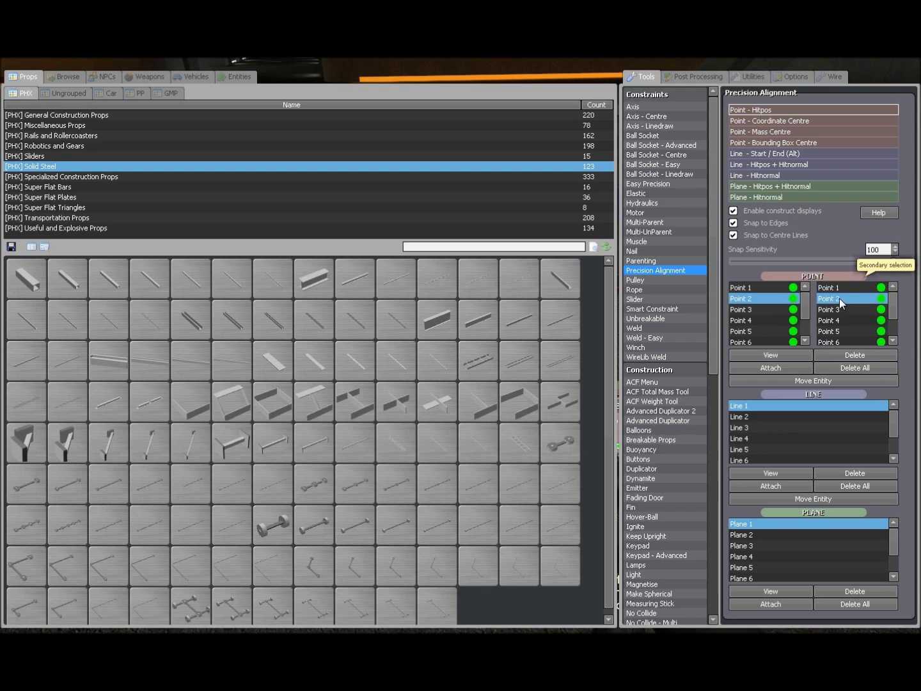
pyautogui.click(796, 320)
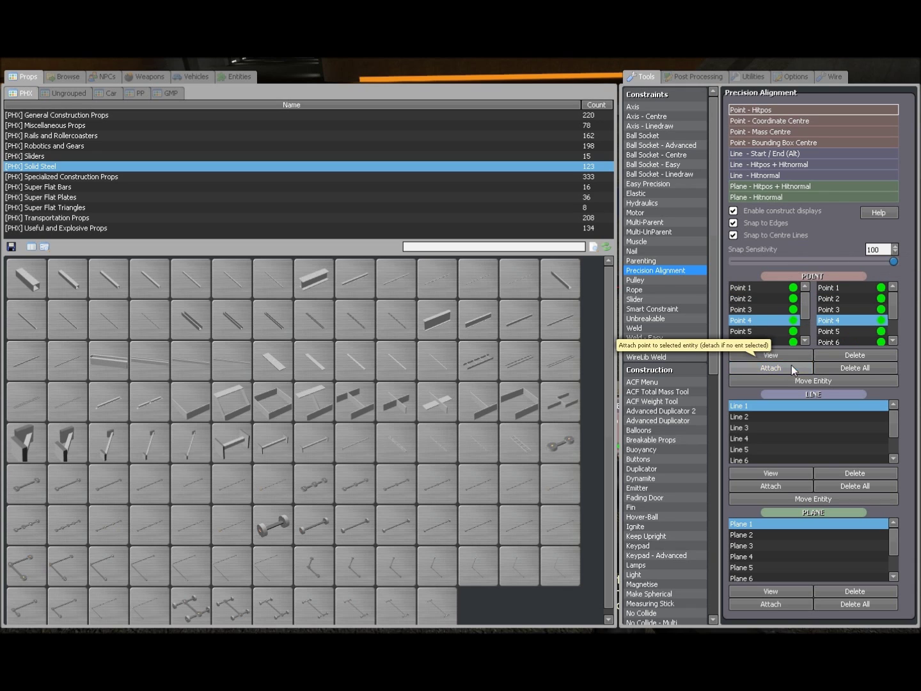
pyautogui.click(781, 341)
pyautogui.click(832, 343)
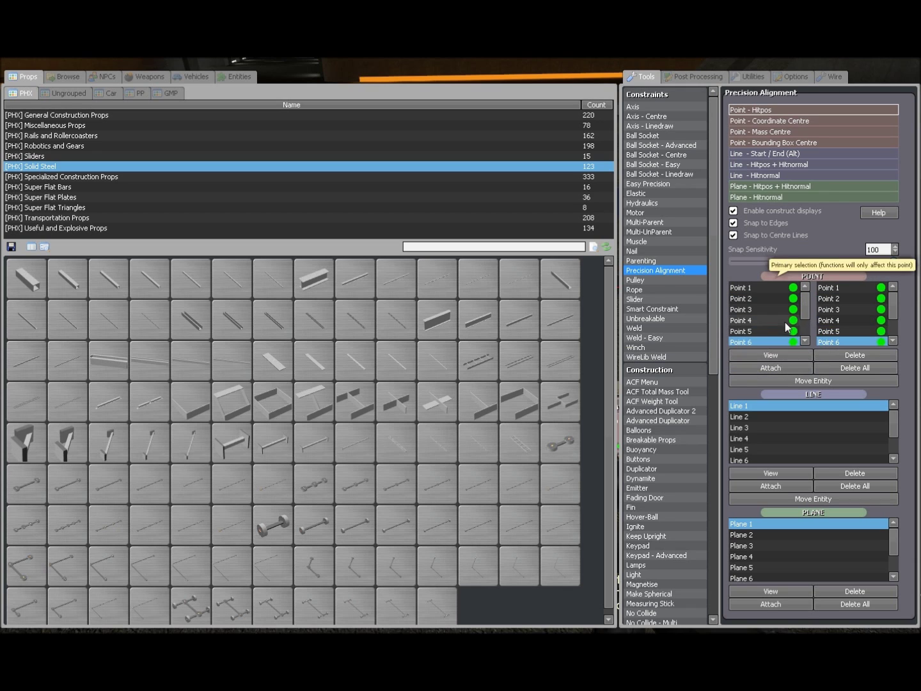
pyautogui.scroll(-1, 788, 327)
pyautogui.scroll(-1, 840, 318)
pyautogui.click(838, 330)
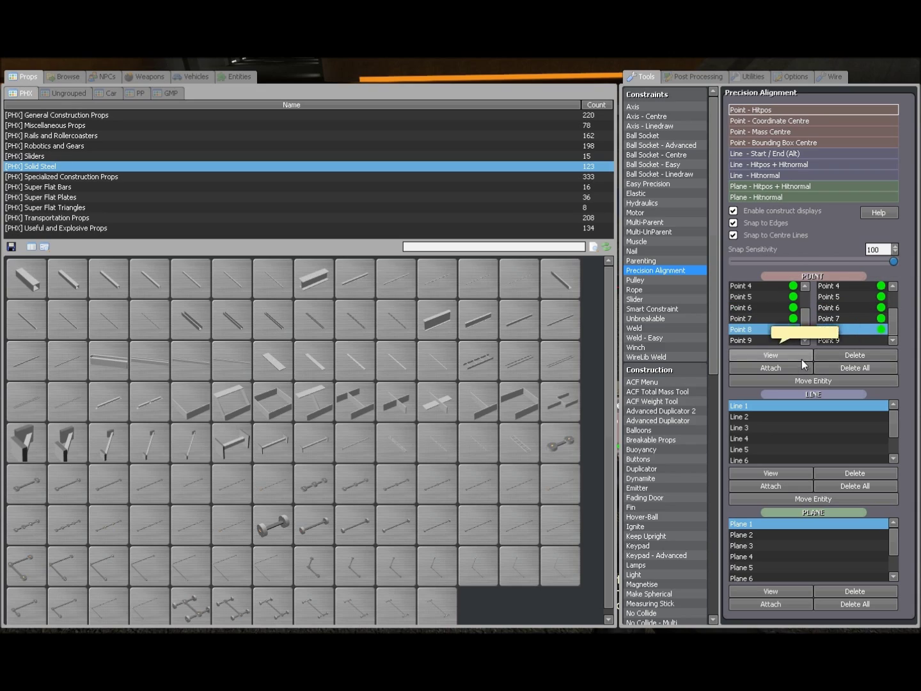
pyautogui.press('q')
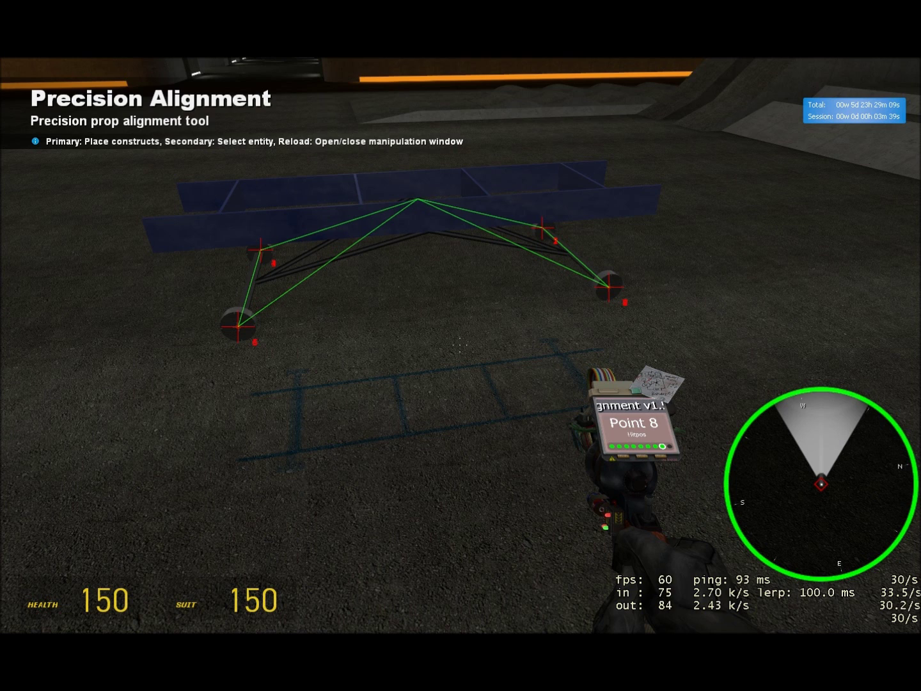
# - Examine the paired points and their attachment lines to the axles and the frame
pyautogui.press('a')
pyautogui.press('w')
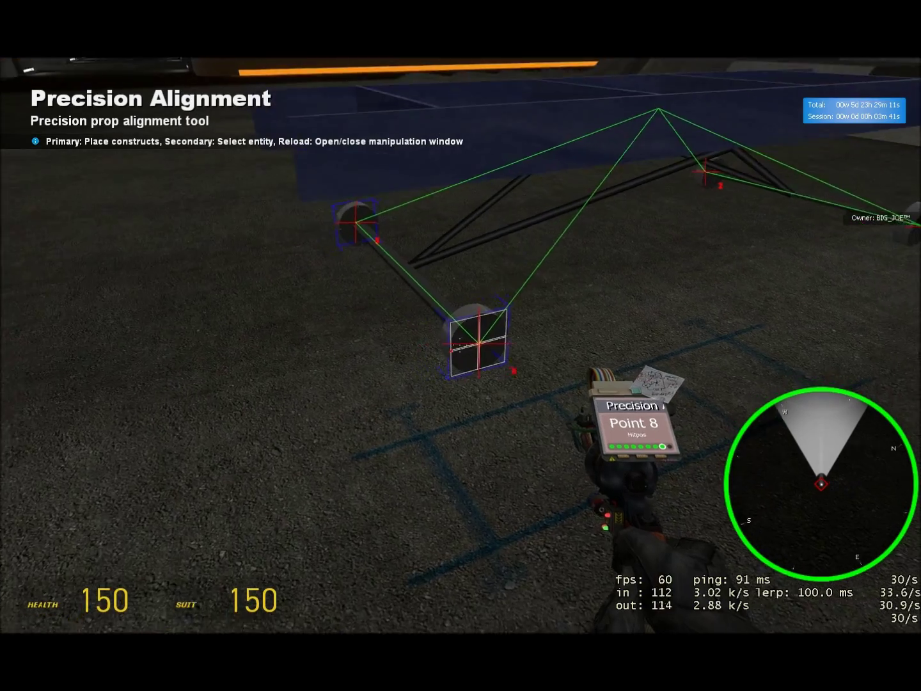
pyautogui.press('w')
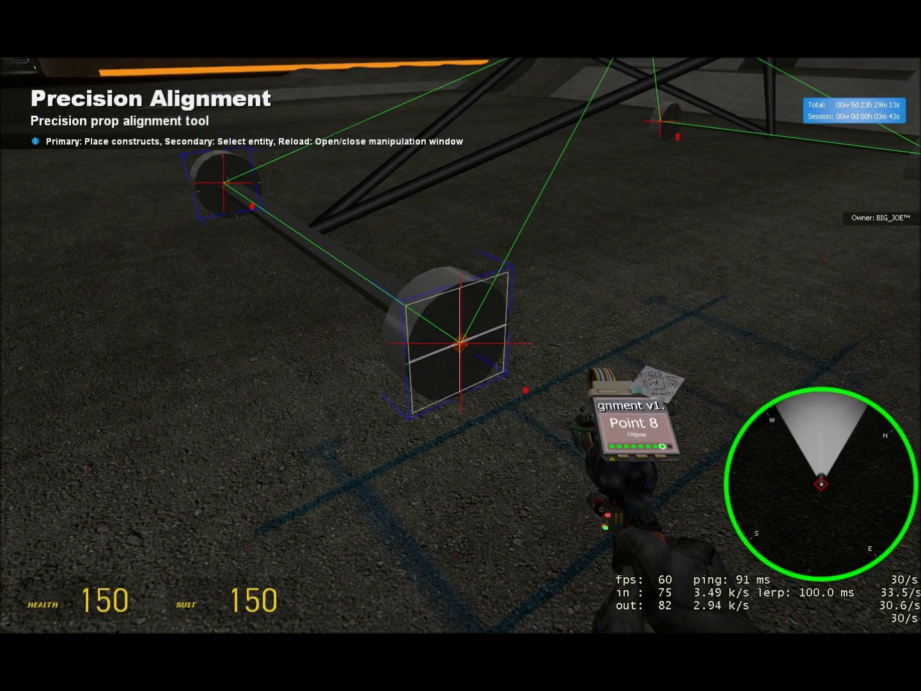
pyautogui.press('s')
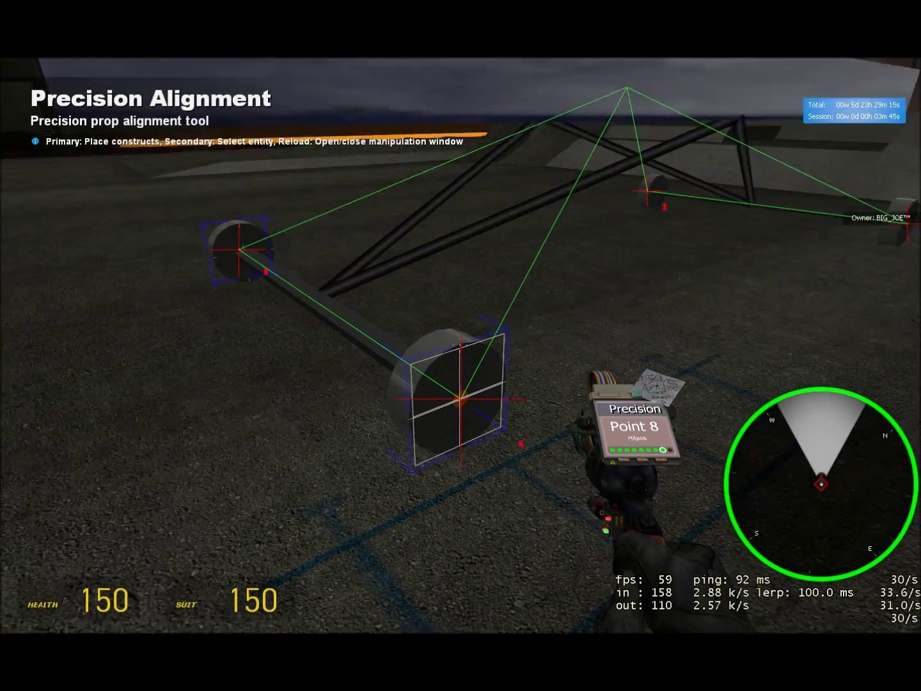
pyautogui.press('d')
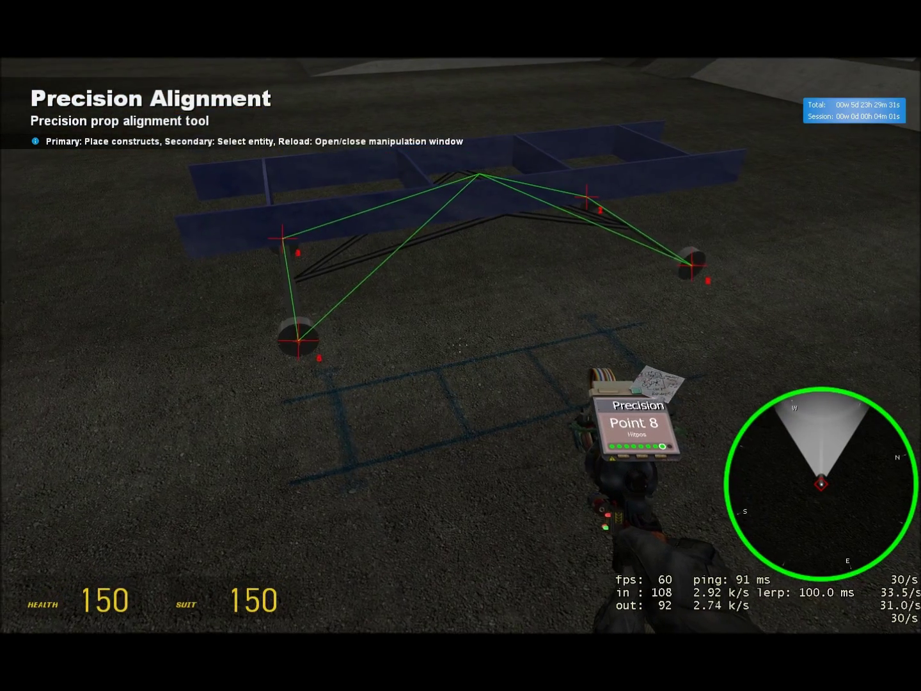
# - Configure an elastic constraint in the Precision Alignment manipulation window with spring constant 80000, damping constant 3000 and relative damping constant 1000
pyautogui.press('q')
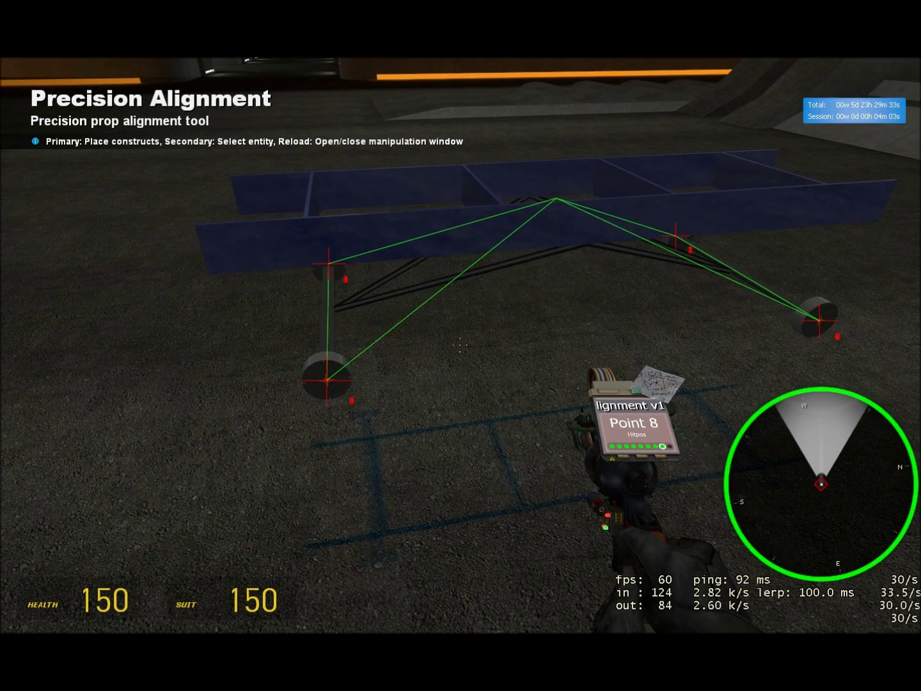
pyautogui.press('r')
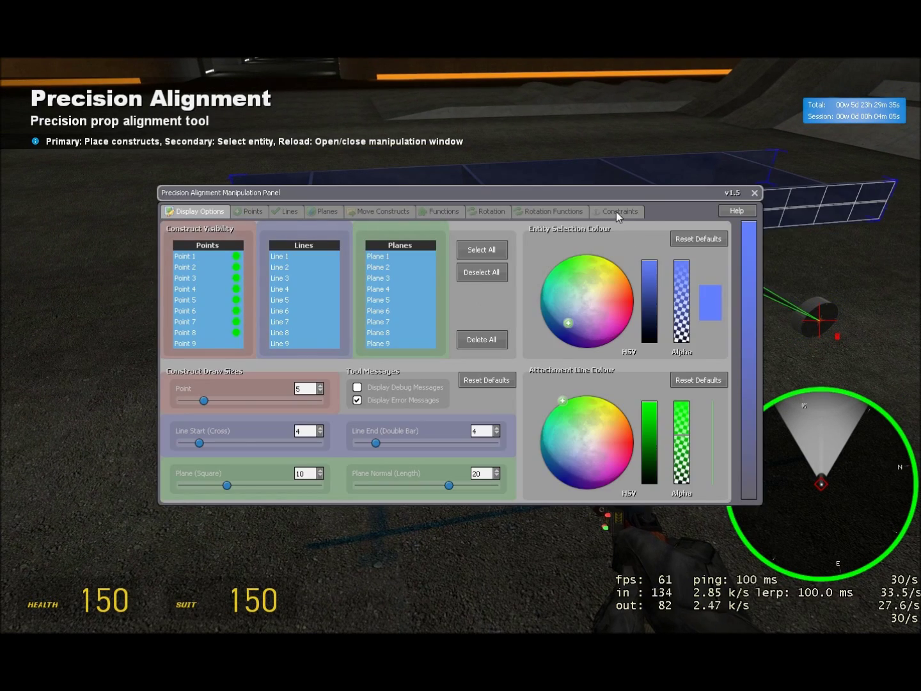
pyautogui.click(619, 213)
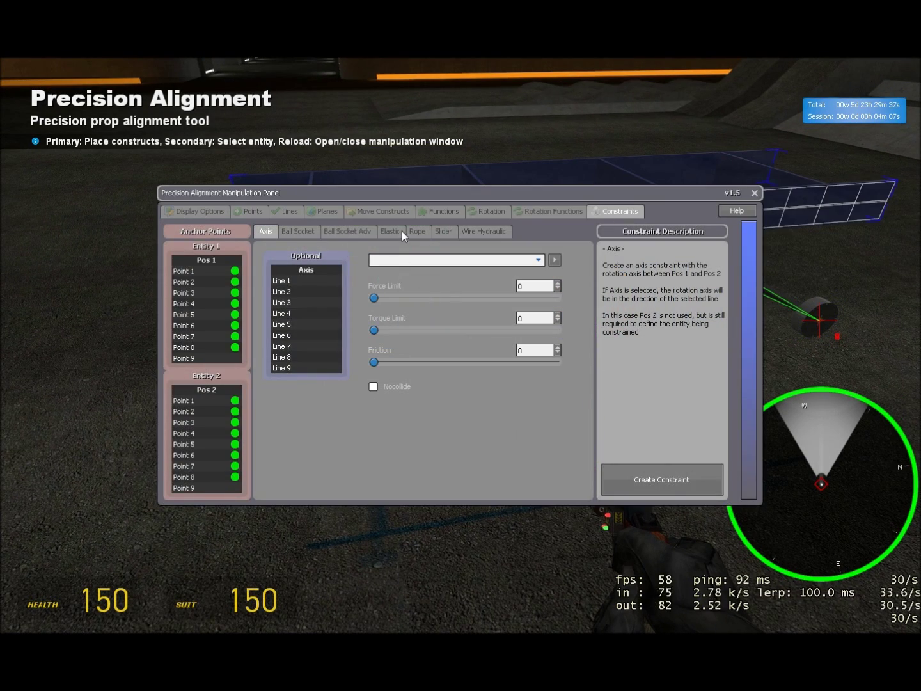
pyautogui.click(401, 231)
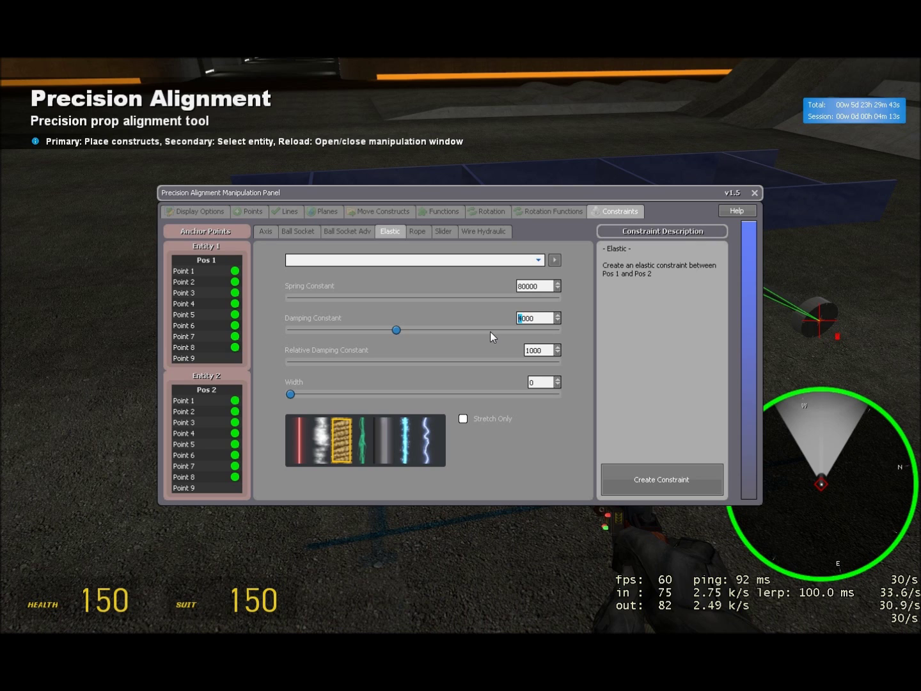
pyautogui.write('3')
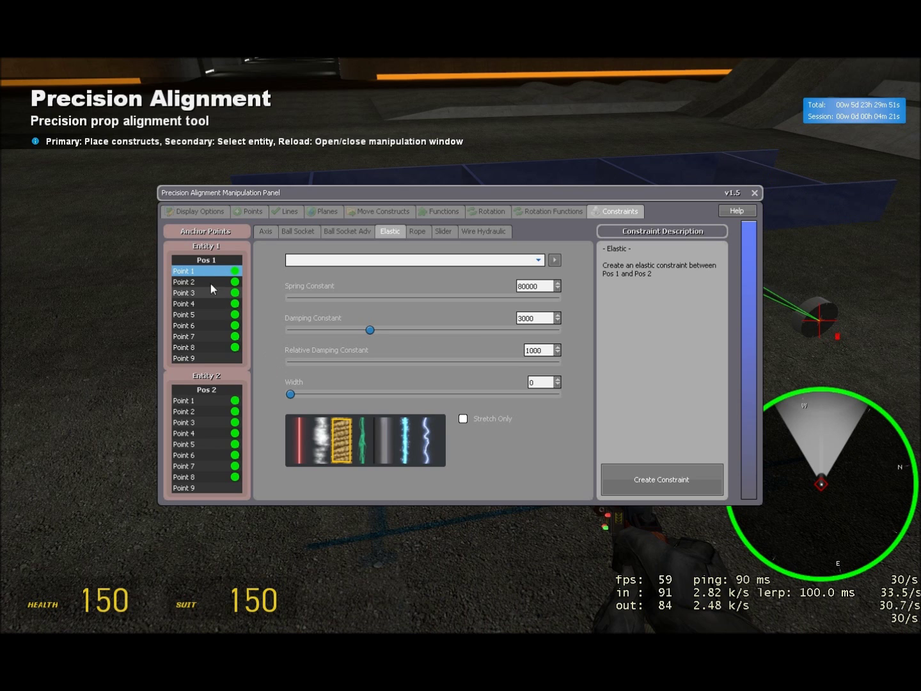
# - Create elastic constraints between point pairs 1–2, 3–4, 5–6 and 7–8, and delete all alignment points
pyautogui.click(199, 410)
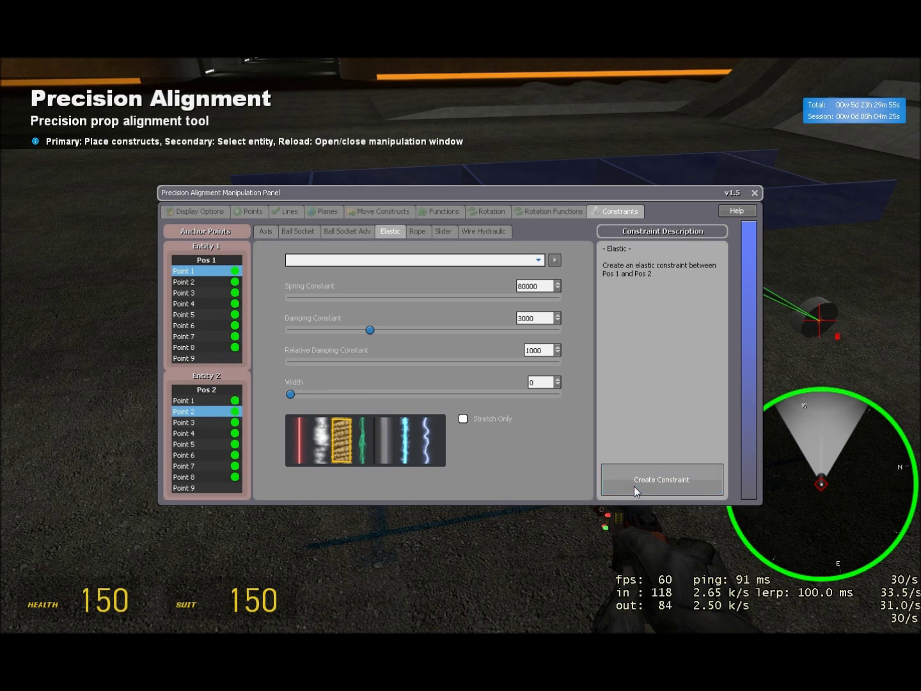
pyautogui.click(210, 290)
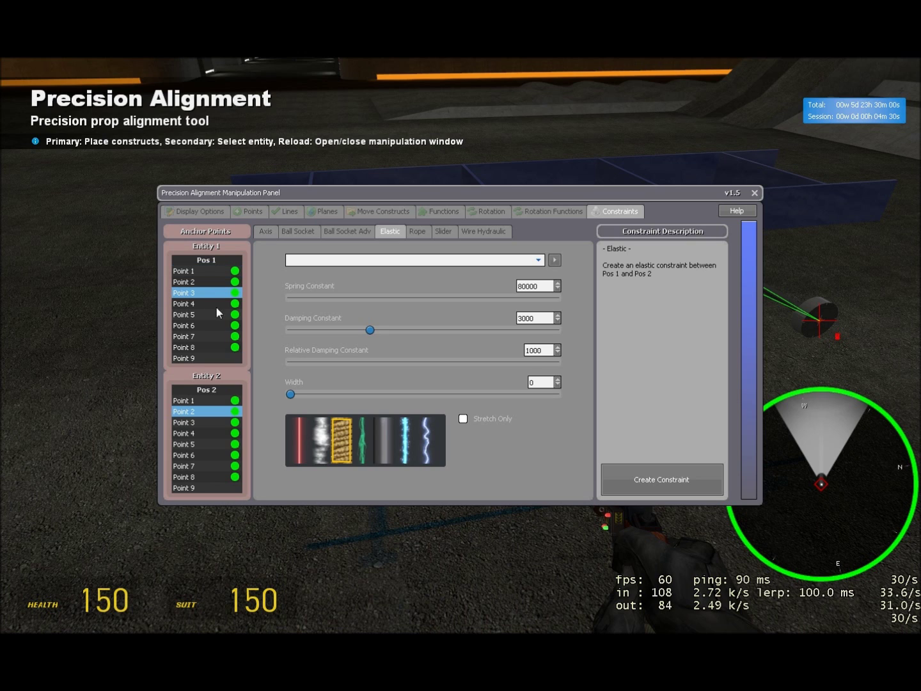
pyautogui.click(207, 434)
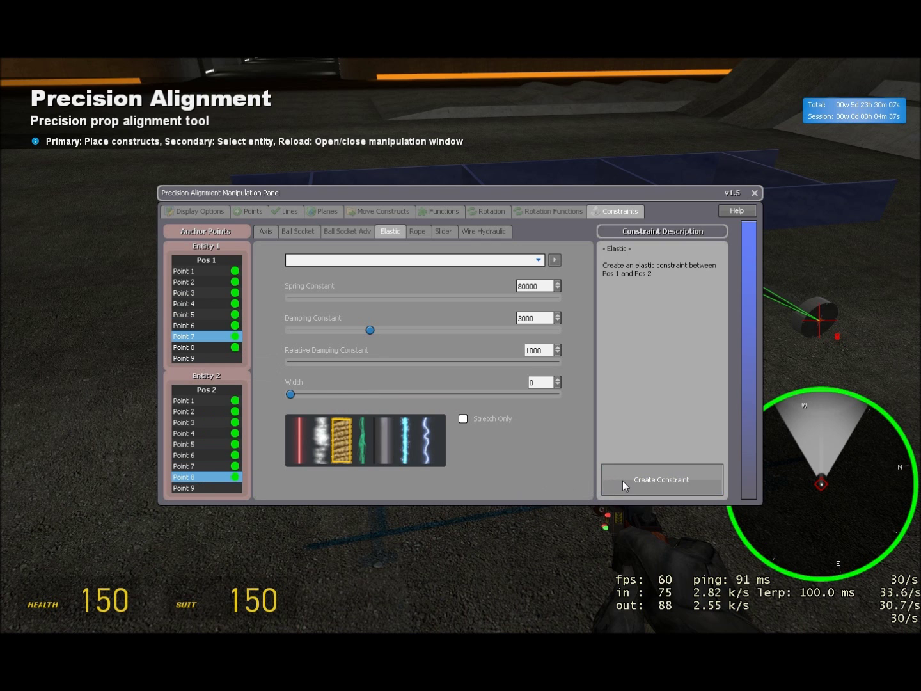
pyautogui.click(755, 194)
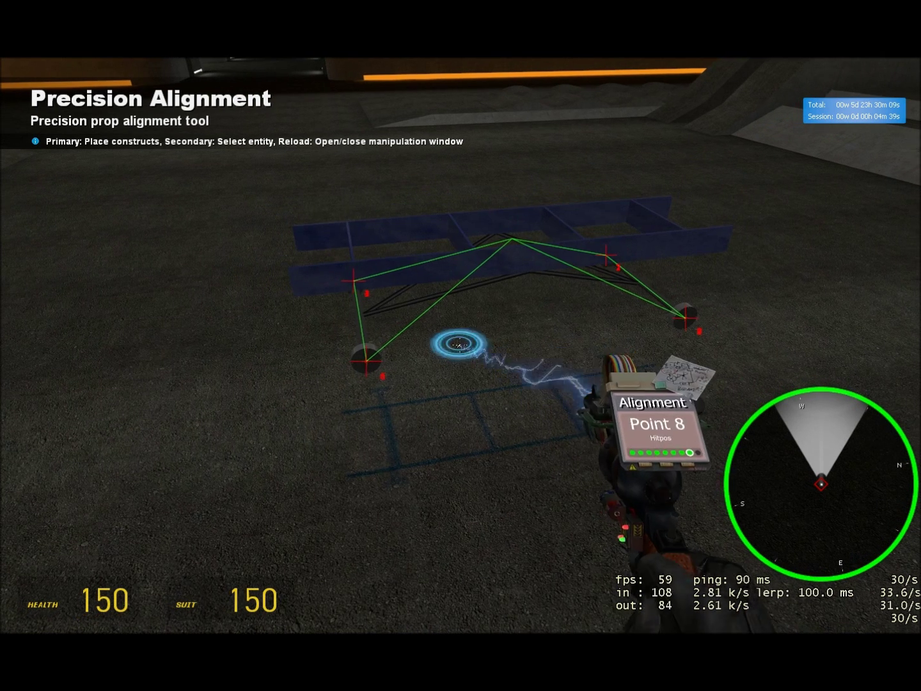
pyautogui.press('q')
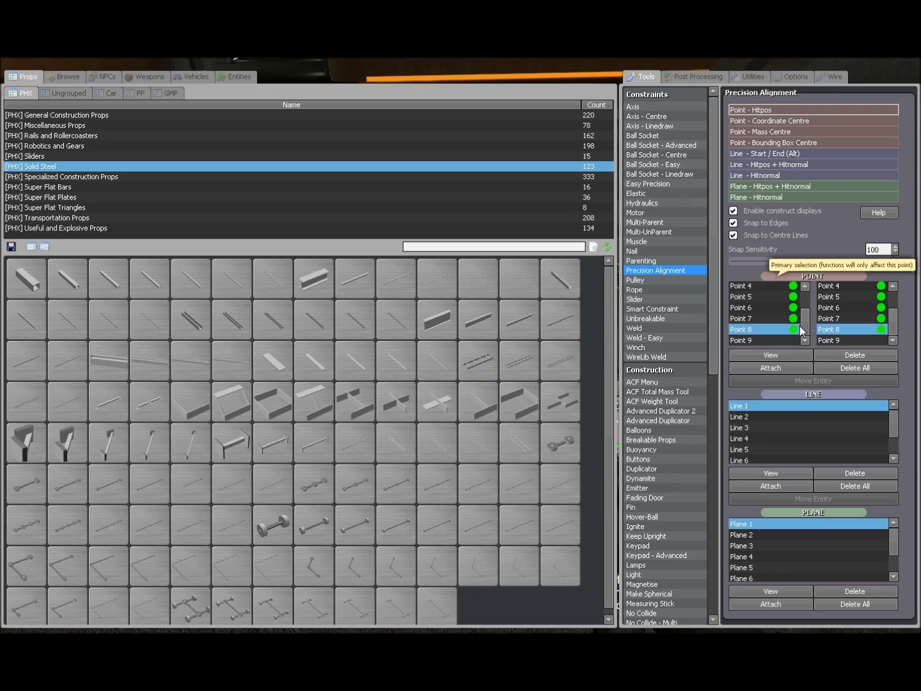
pyautogui.click(849, 369)
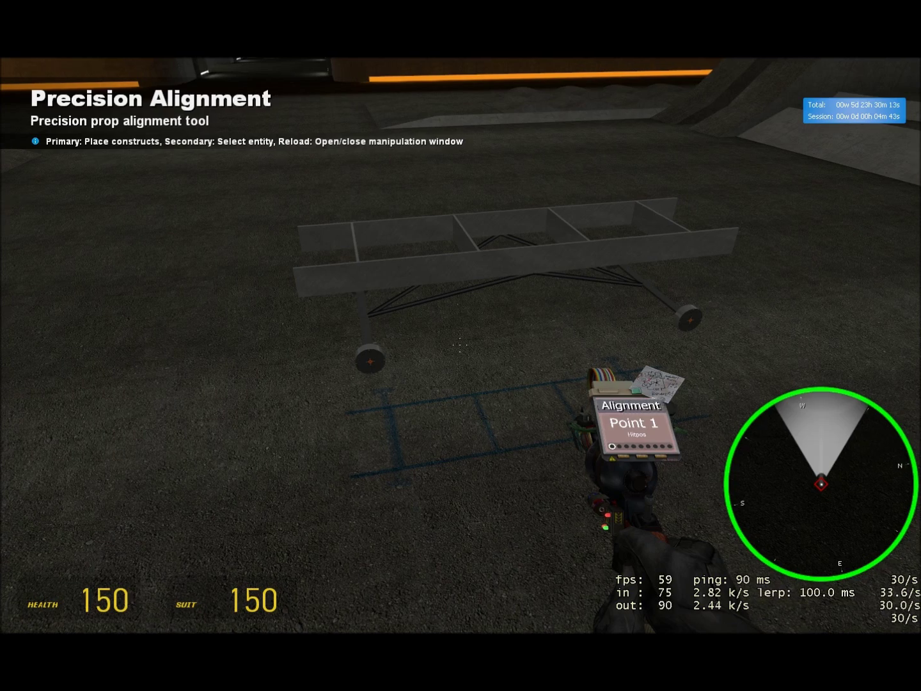
# - Inspect the constrained chassis, its axles and rigid ropes from several sides and from above
pyautogui.press('a')
pyautogui.press('w')
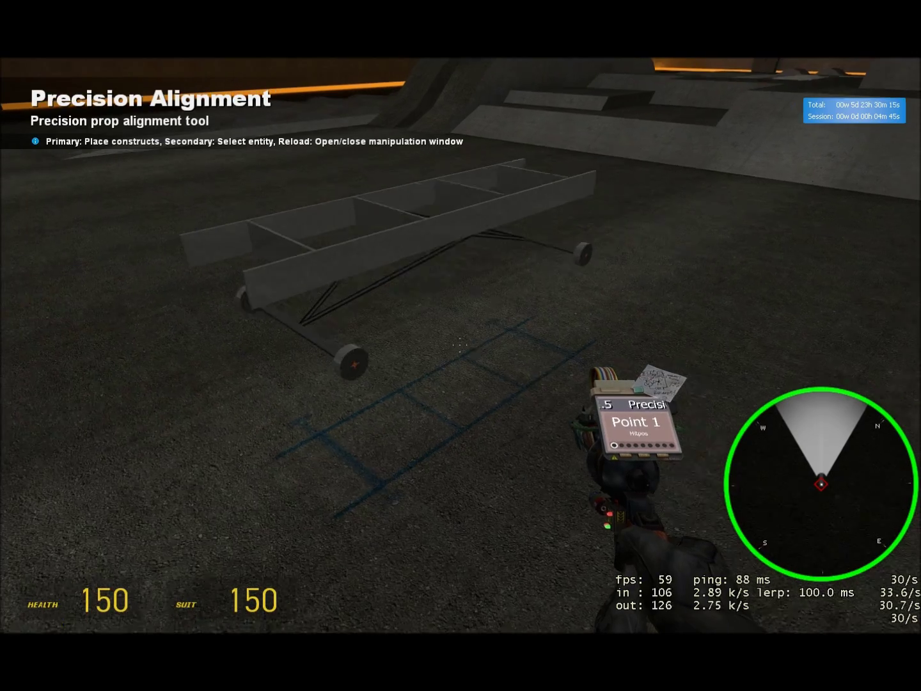
pyautogui.press('q')
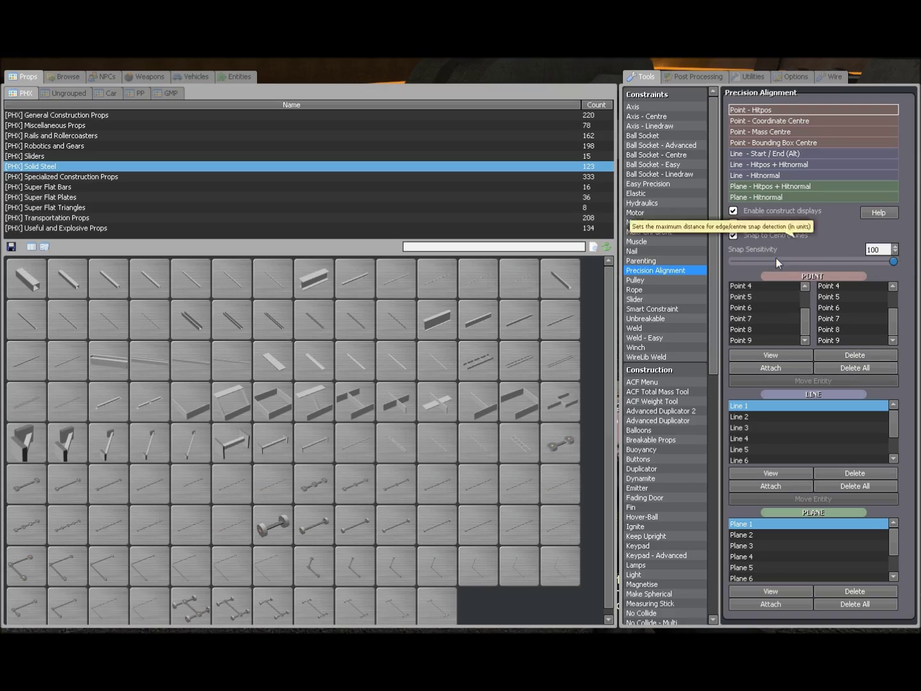
pyautogui.press('q')
pyautogui.press('a')
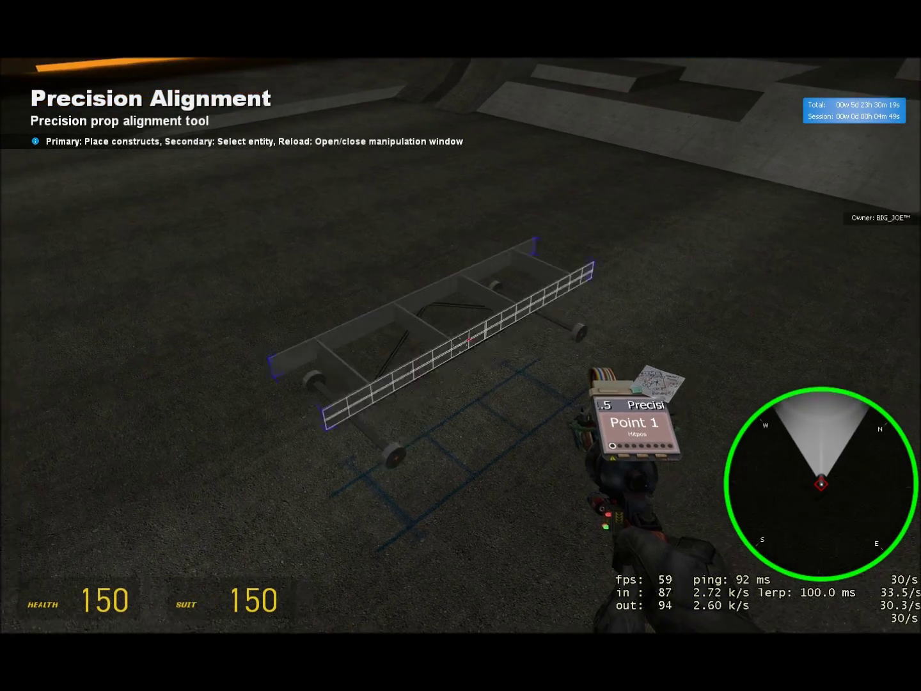
pyautogui.press('s')
pyautogui.press('d')
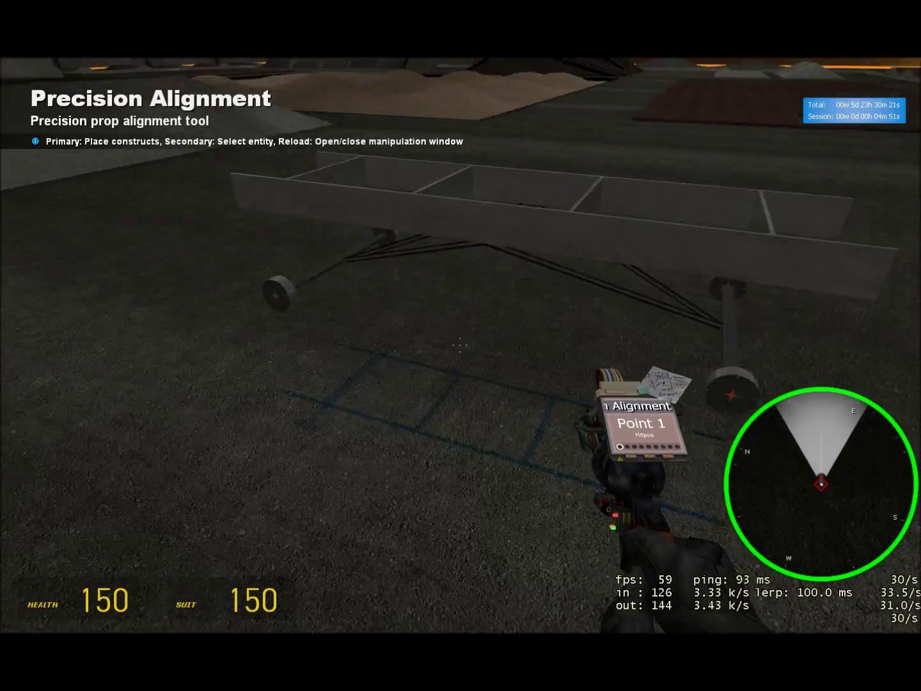
pyautogui.press('s')
pyautogui.press('w')
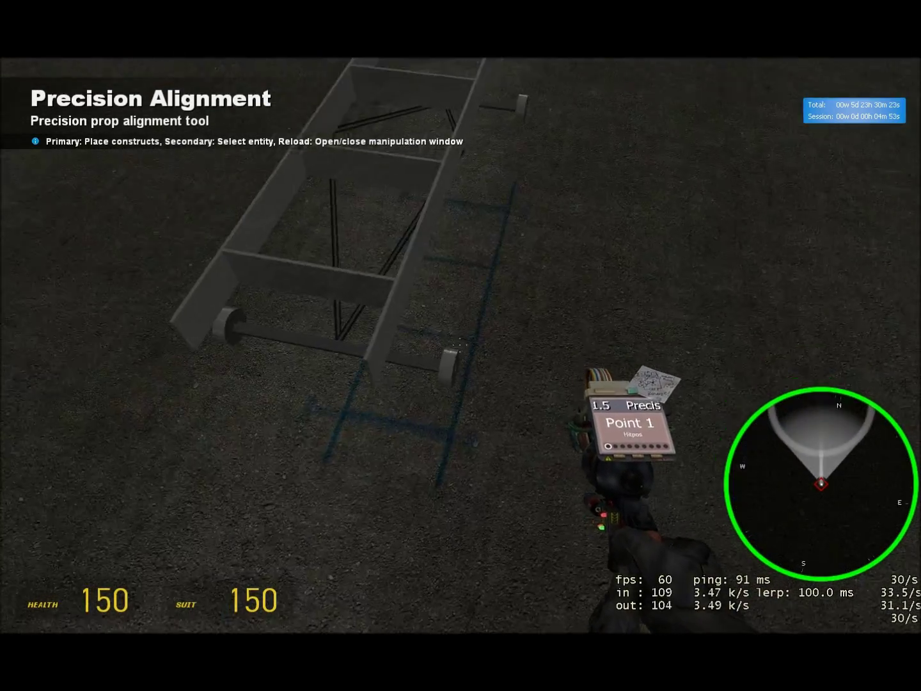
# - Spawn the plate075x075 prop from the Useful and Explosive Props beside the chassis and freeze it in place
pyautogui.press('1')
pyautogui.press('1')
pyautogui.click(460, 345)
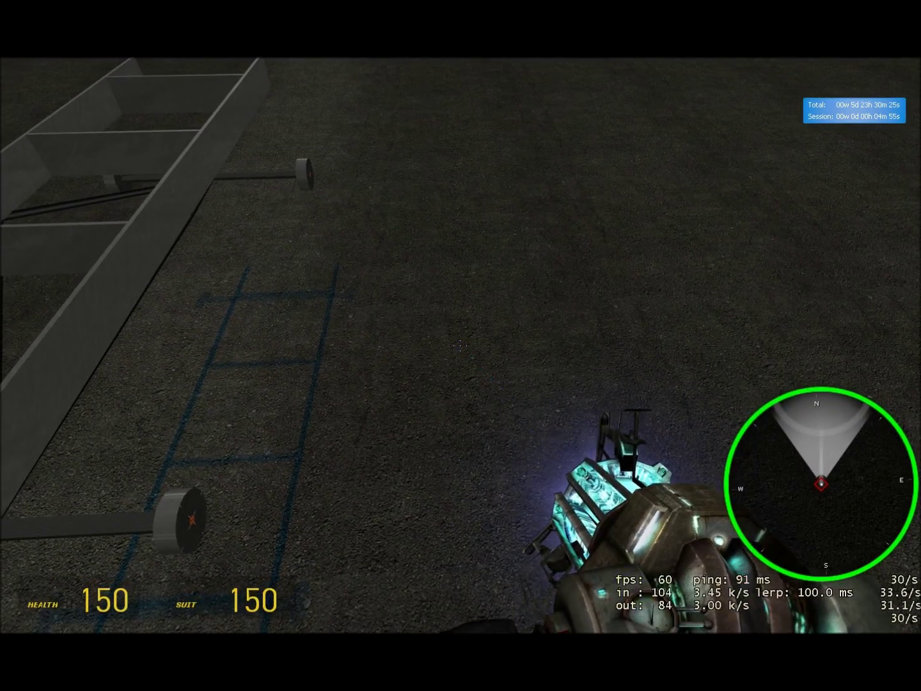
pyautogui.press('q')
pyautogui.click(92, 228)
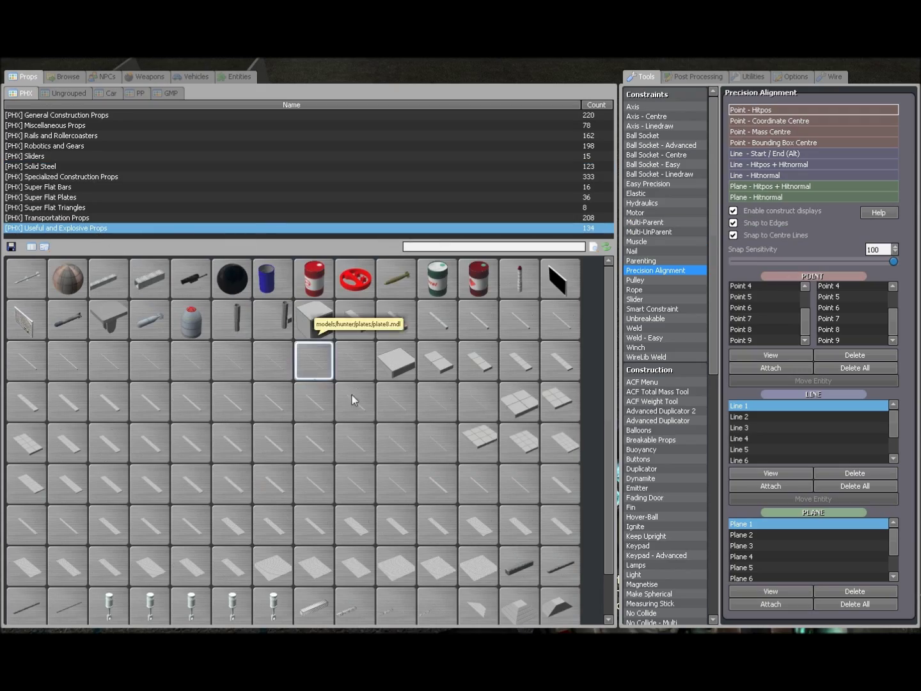
pyautogui.click(478, 442)
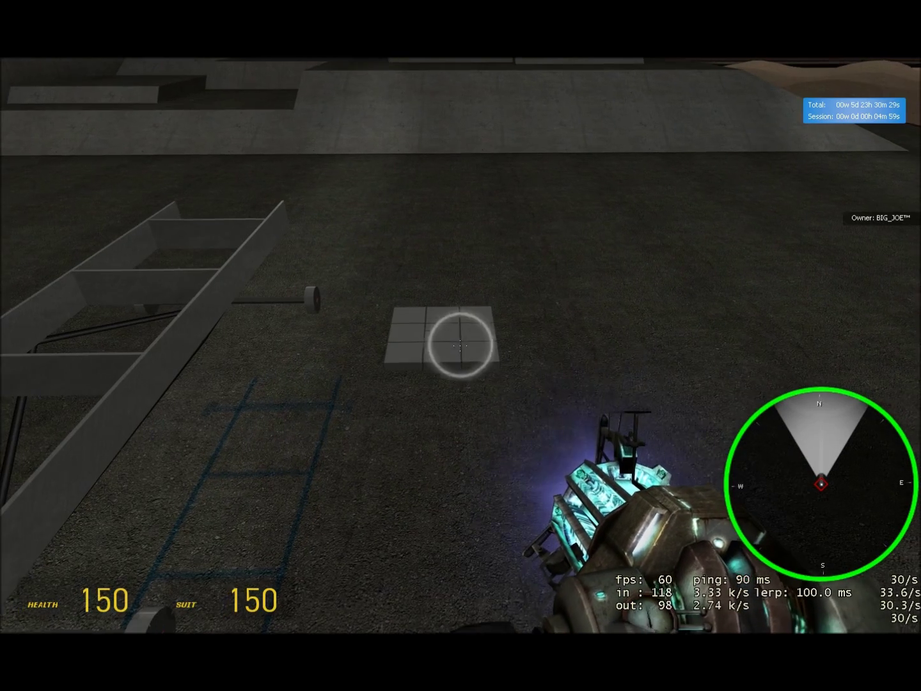
pyautogui.click(461, 346)
pyautogui.rightClick(461, 346)
pyautogui.click(460, 346)
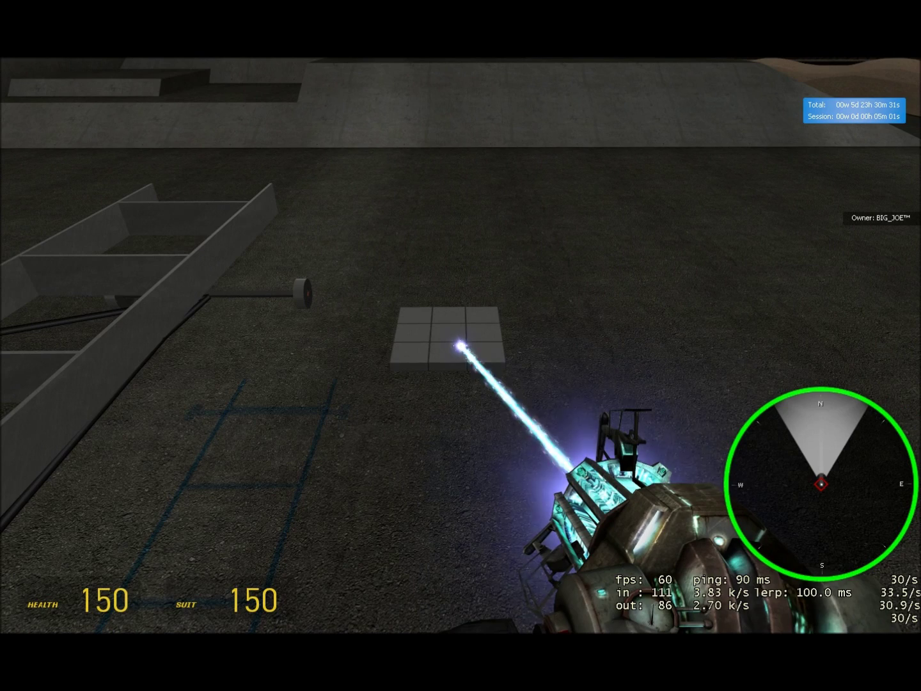
pyautogui.rightClick(461, 345)
# - Place an Expression 2 chip running car_control on the plate, and upload its code again from the editor
pyautogui.press('q')
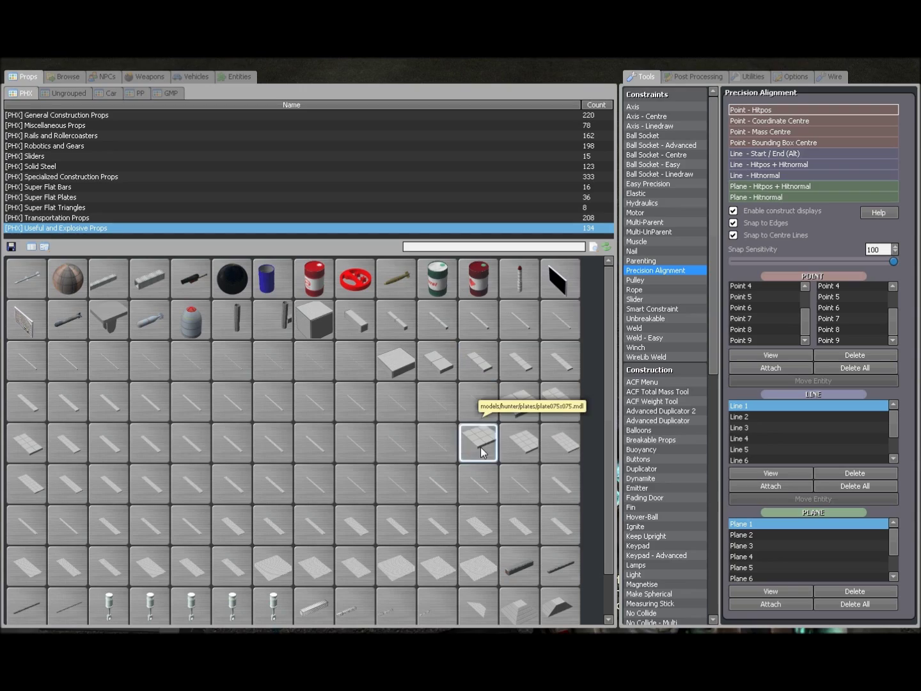
pyautogui.click(829, 77)
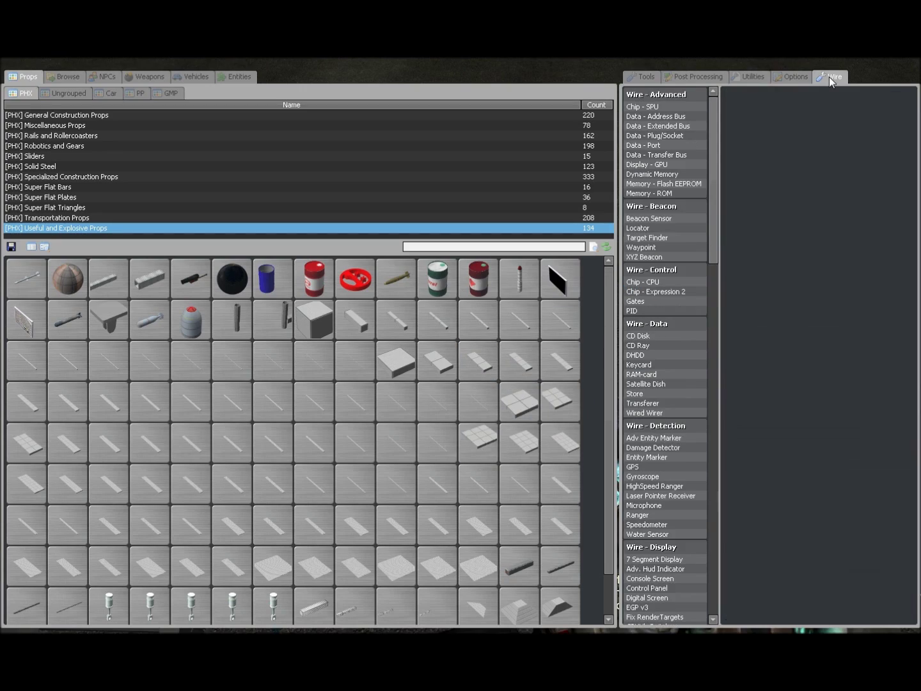
pyautogui.click(672, 294)
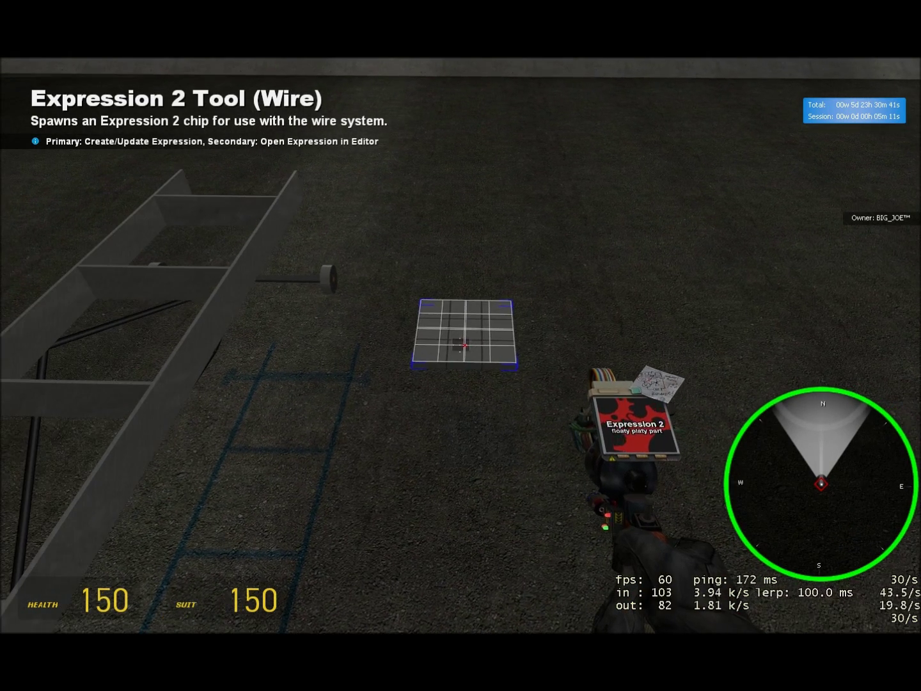
pyautogui.press('q')
pyautogui.scroll(-2, 789, 398)
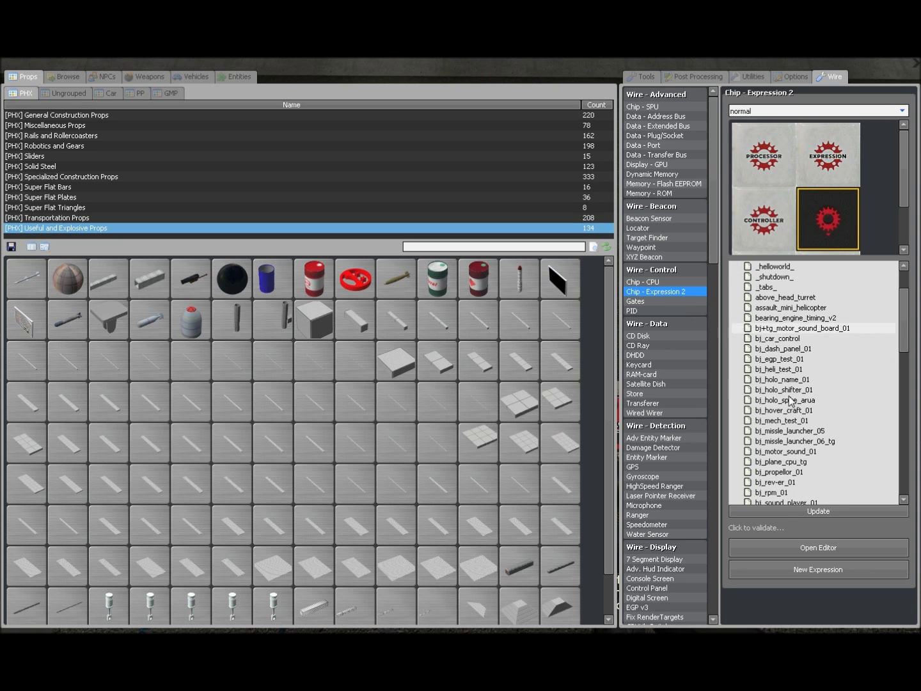
pyautogui.scroll(-5, 774, 499)
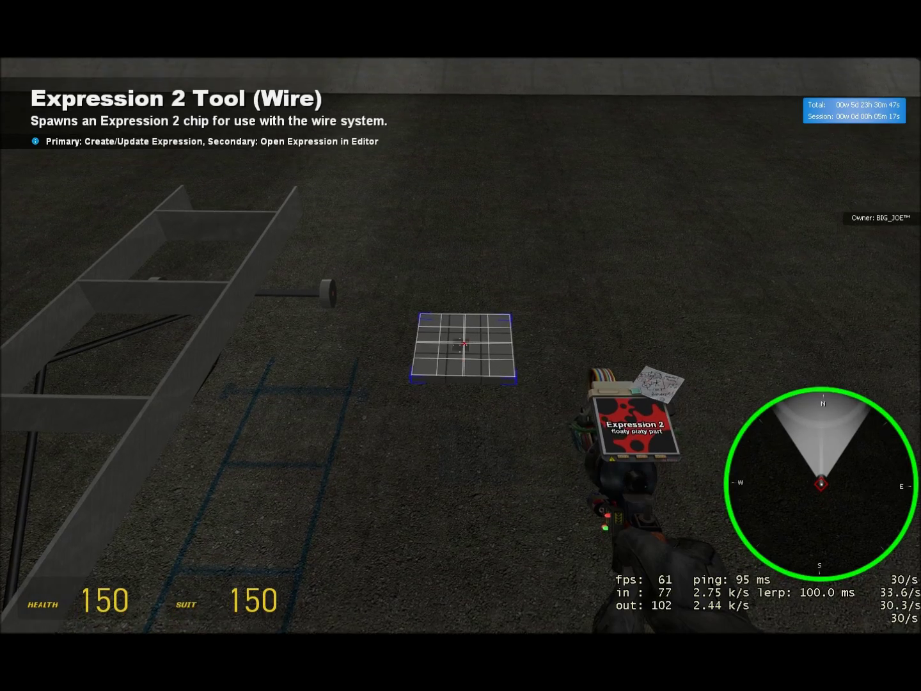
pyautogui.click(459, 342)
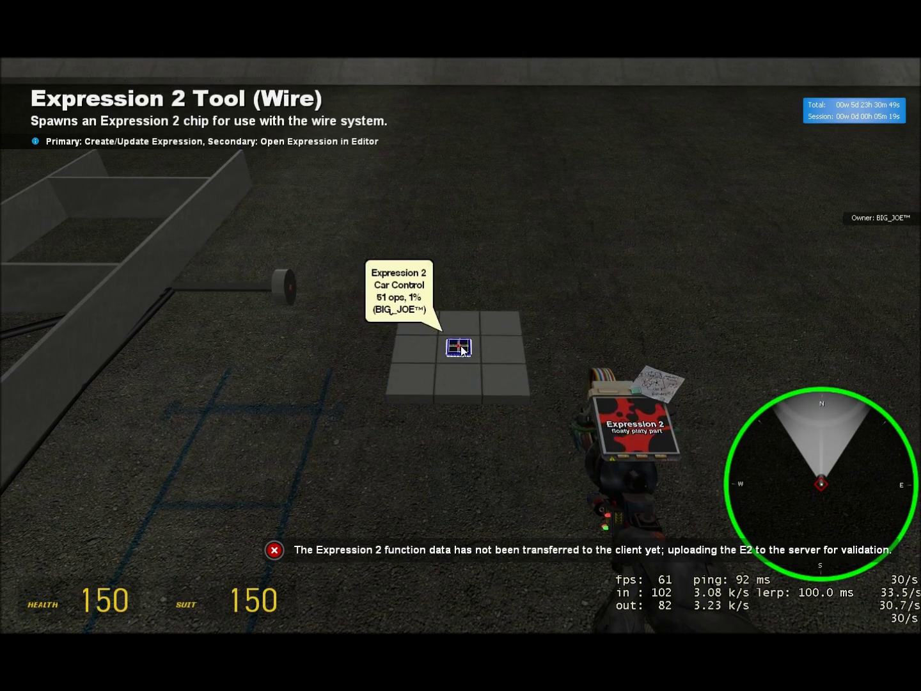
pyautogui.rightClick(458, 342)
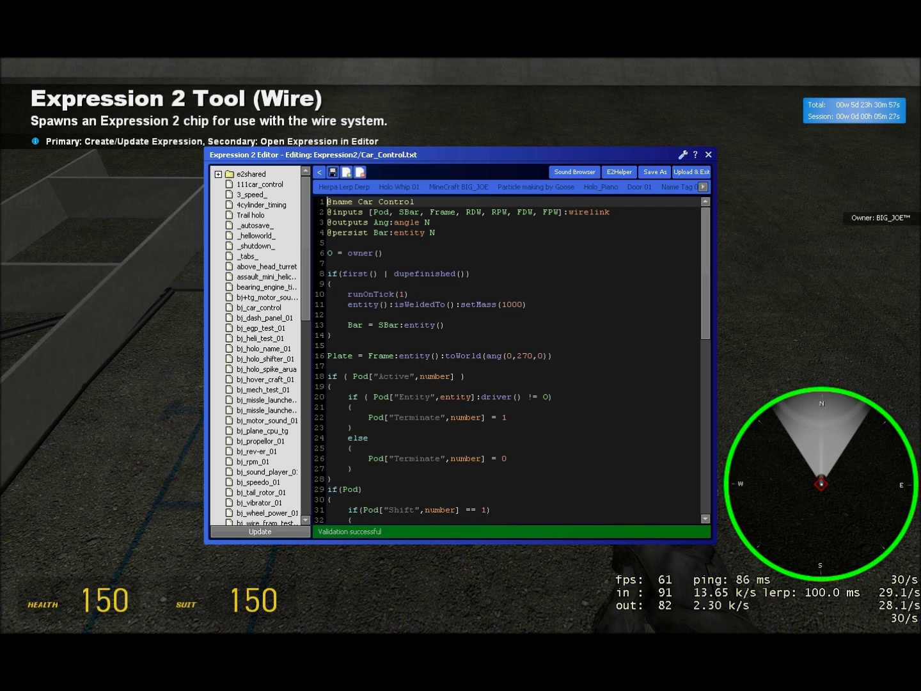
pyautogui.click(692, 172)
# - Place an Advanced Pod Controller on the plate next to the Expression 2 chip
pyautogui.press('q')
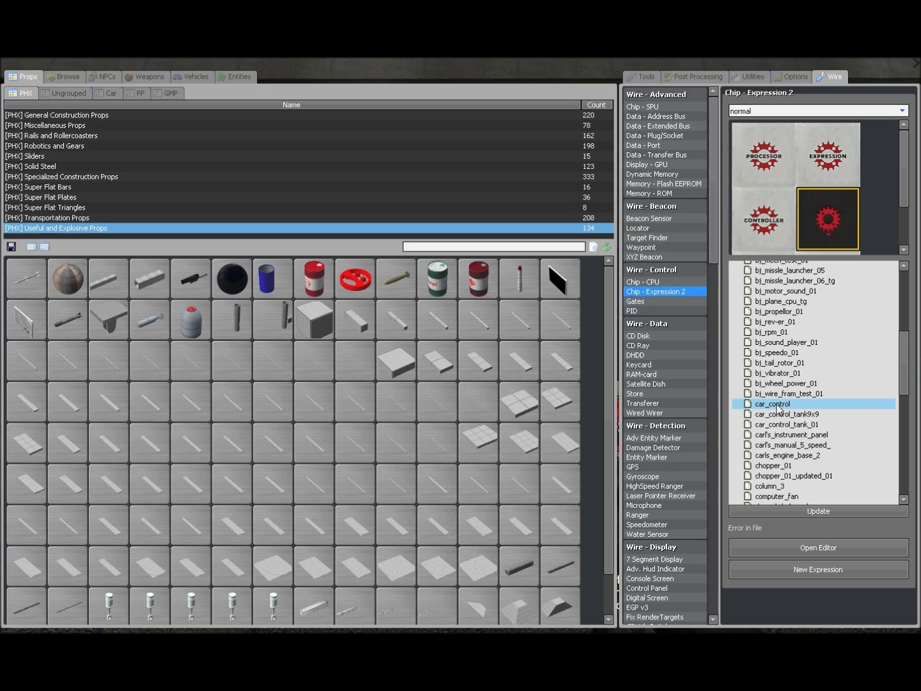
pyautogui.scroll(-6, 669, 423)
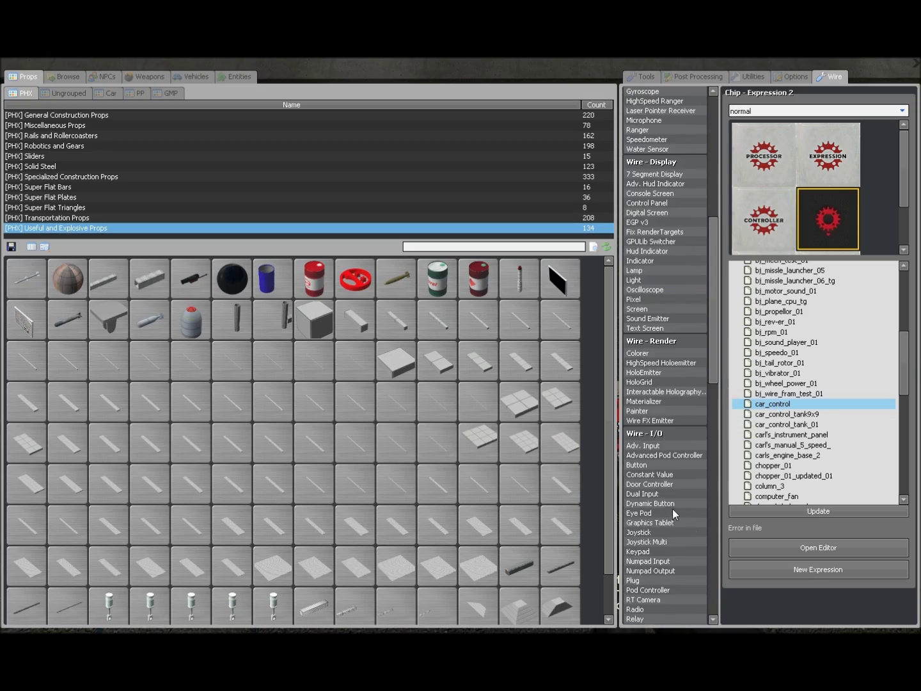
pyautogui.click(668, 452)
pyautogui.click(460, 345)
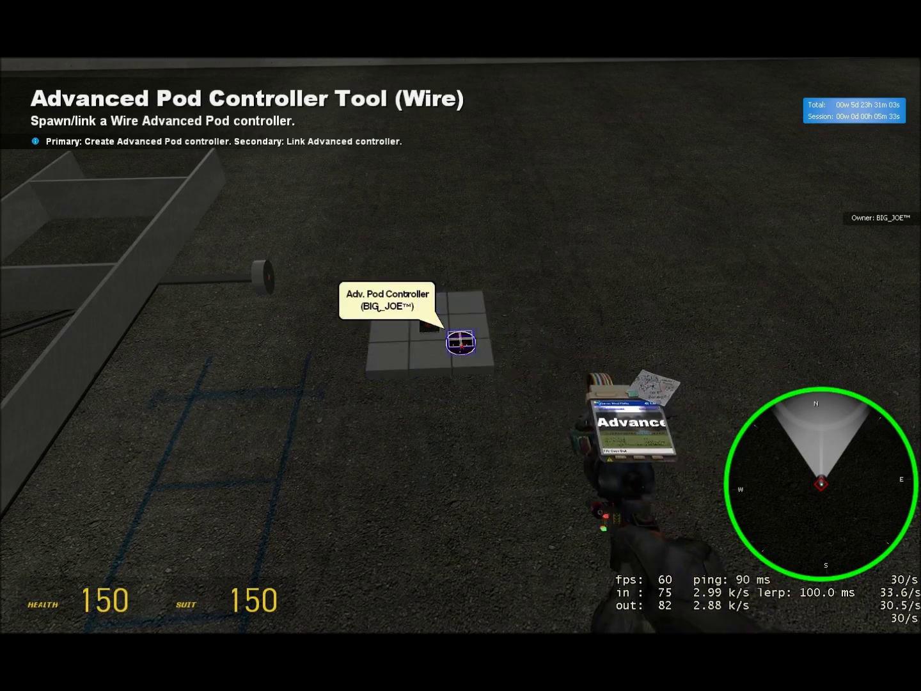
# - Spawn a Jeep Seat, link it to the Advanced Pod Controller and position the seat above the chassis frame
pyautogui.rightClick(461, 346)
pyautogui.press('q')
pyautogui.click(193, 76)
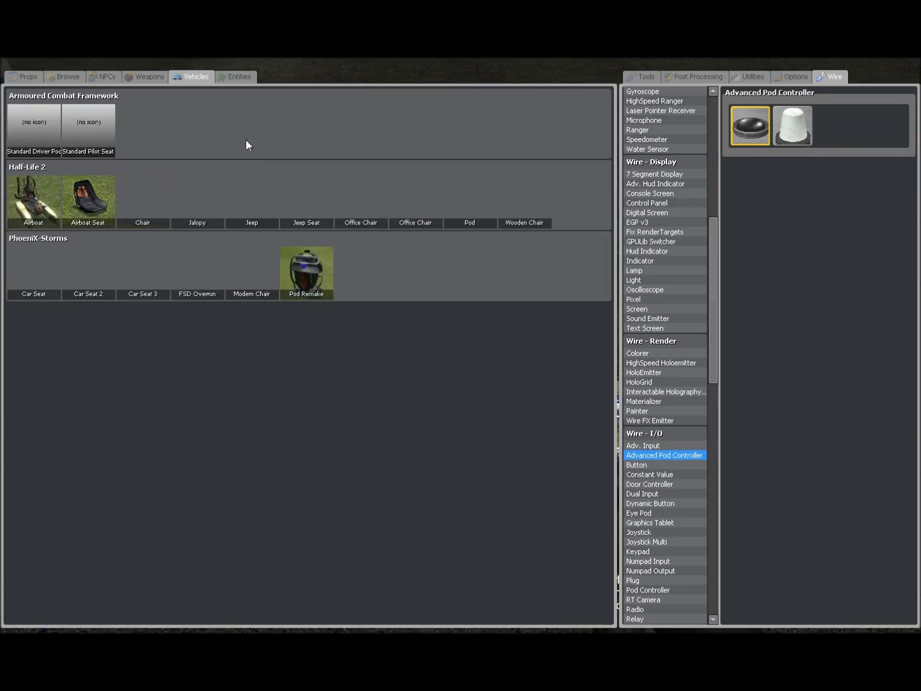
pyautogui.click(313, 208)
pyautogui.rightClick(460, 345)
pyautogui.press('1')
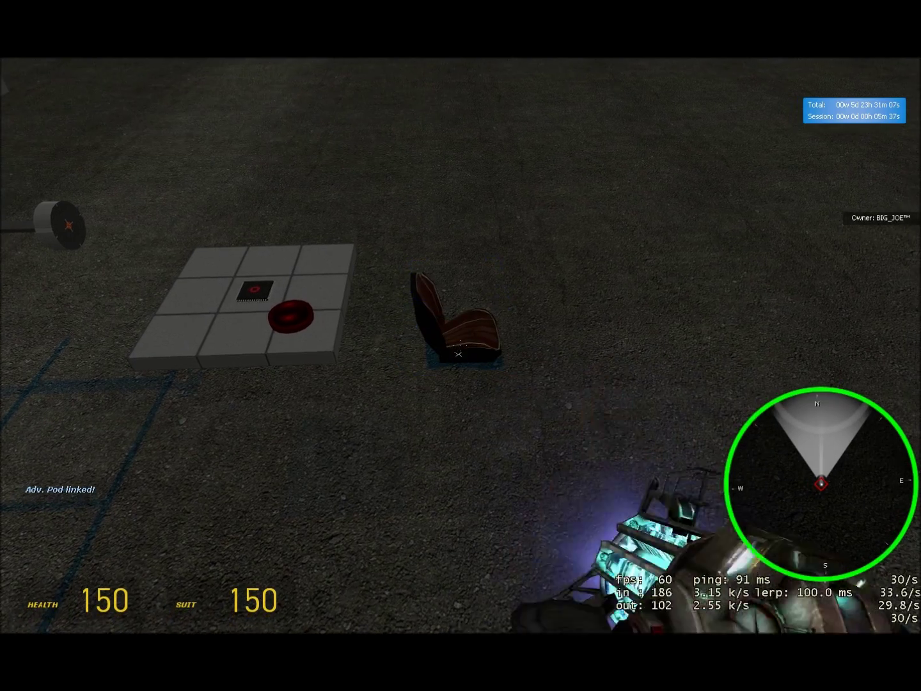
pyautogui.click(461, 346)
pyautogui.moveTo(461, 346); pyautogui.dragTo(461, 345)
# - Wire the Expression 2 chip's Pod wirelink input to the Advanced Pod Controller with the Wire Advanced tool
pyautogui.press('q')
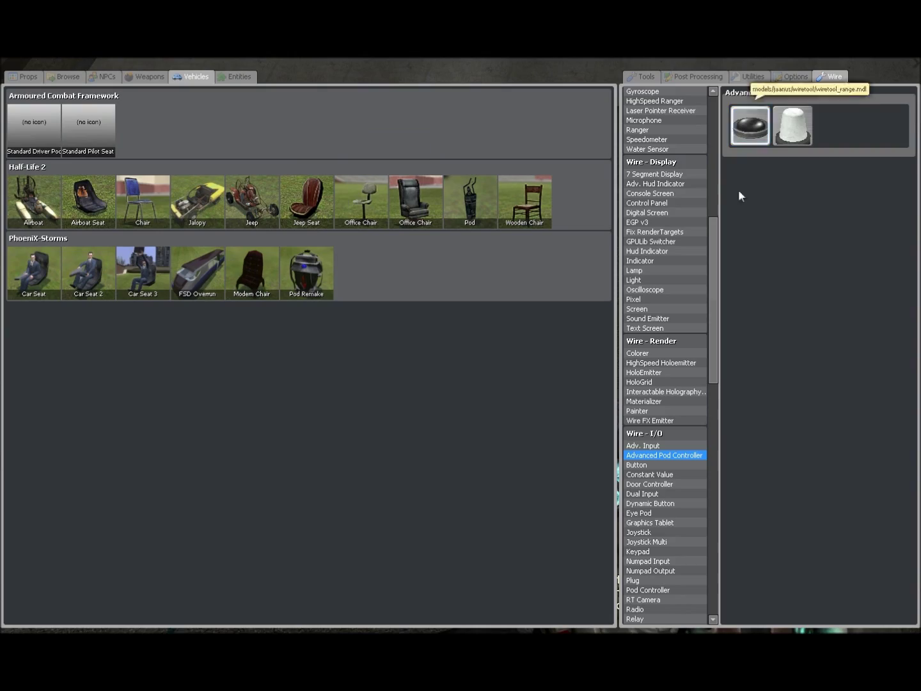
pyautogui.scroll(-15, 676, 305)
pyautogui.click(658, 441)
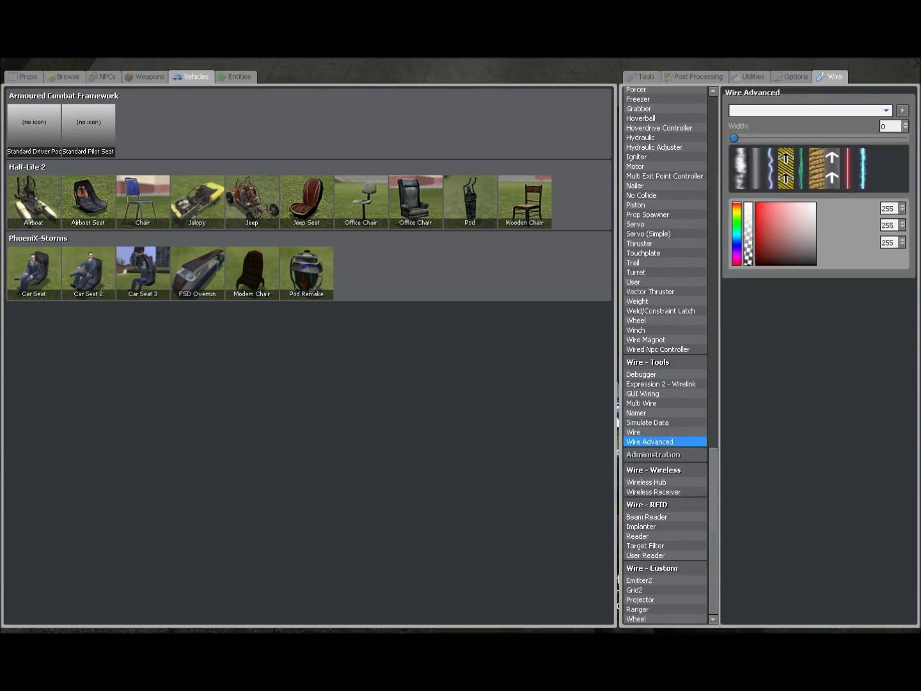
pyautogui.click(461, 345)
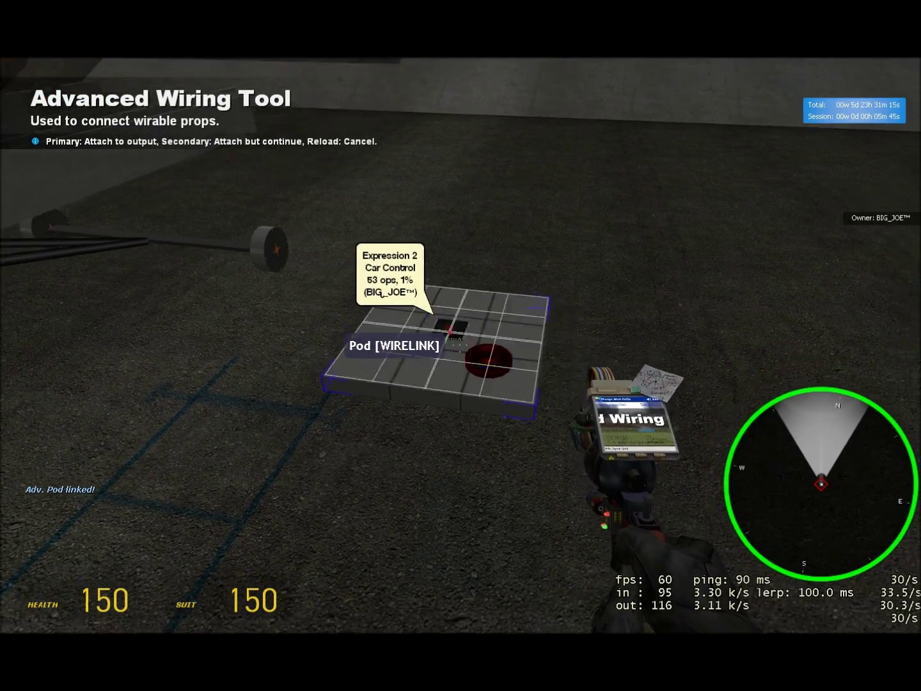
pyautogui.click(461, 345)
pyautogui.click(460, 345)
pyautogui.click(461, 346)
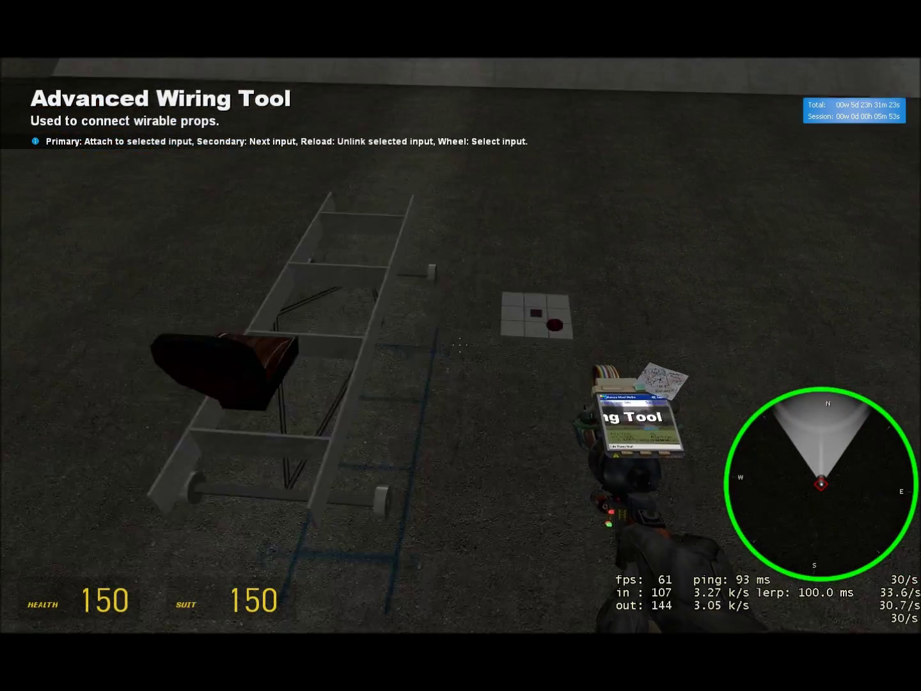
# - Spawn two race-wheel-45 wheels from the Transportation Props and freeze them along one side of the chassis
pyautogui.press('1')
pyautogui.press('1')
pyautogui.press('q')
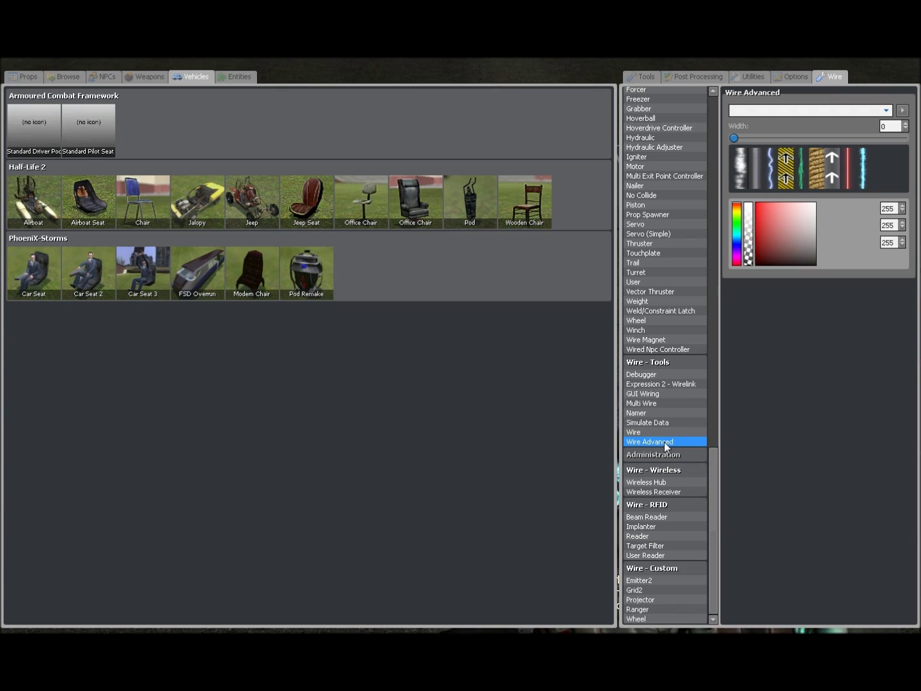
pyautogui.click(28, 77)
pyautogui.scroll(-2, 323, 485)
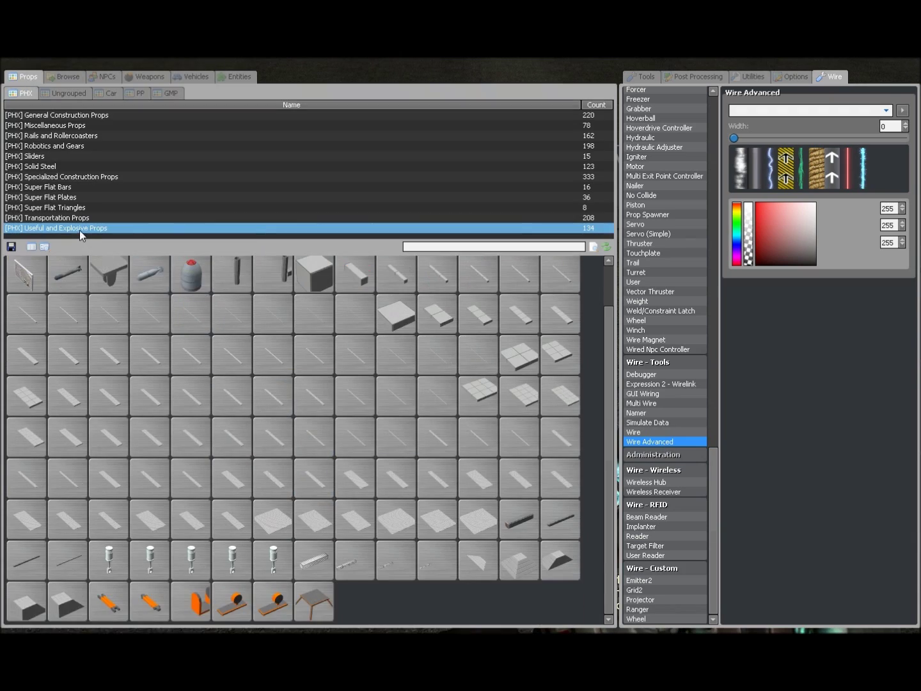
pyautogui.moveTo(79, 231); pyautogui.dragTo(79, 221)
pyautogui.scroll(-2, 362, 448)
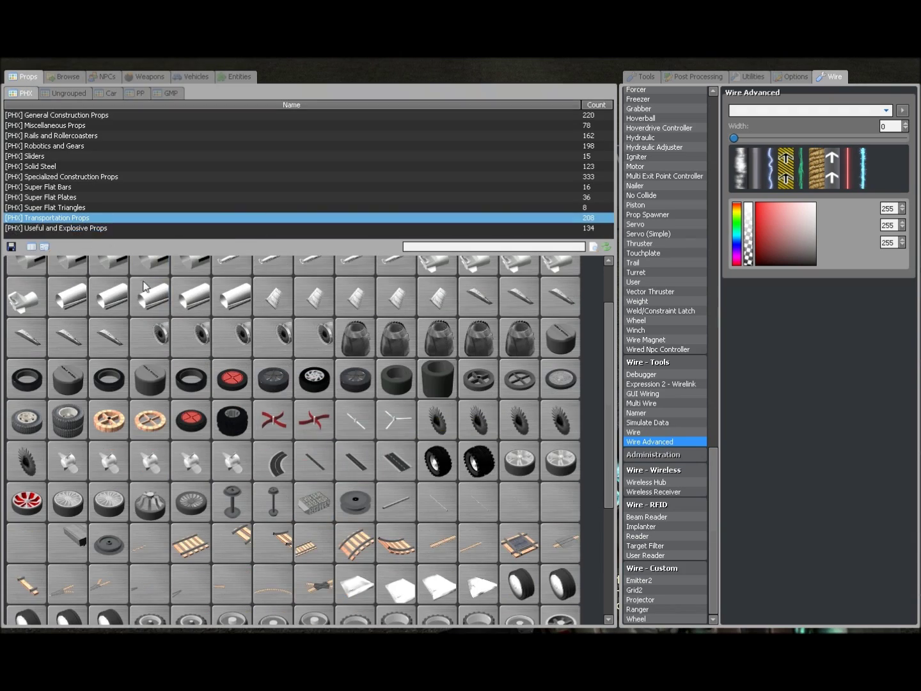
pyautogui.scroll(-3, 376, 470)
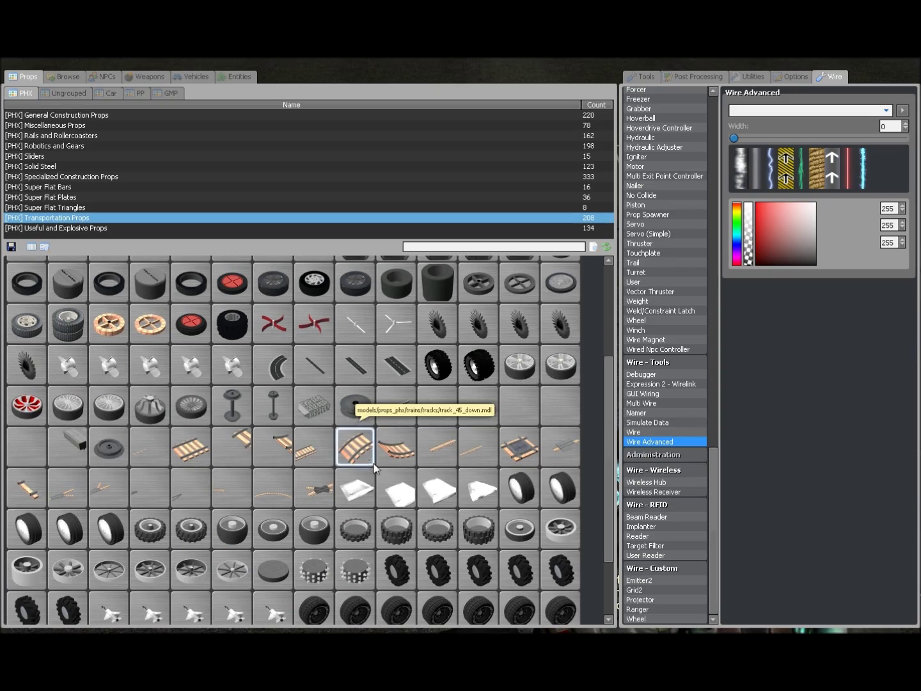
pyautogui.click(428, 606)
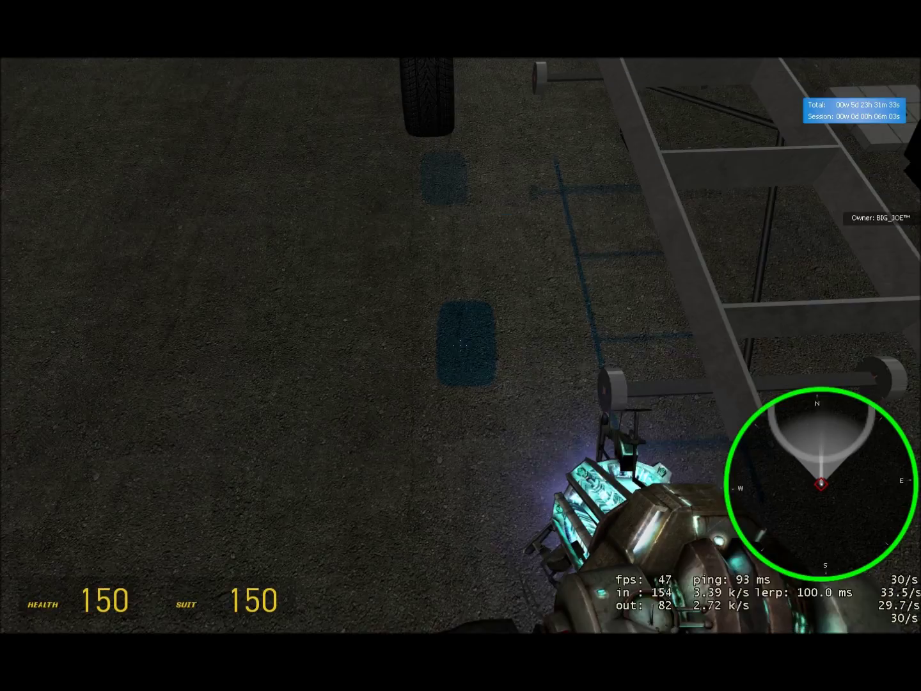
pyautogui.press('s')
pyautogui.click(459, 345)
pyautogui.rightClick(459, 346)
pyautogui.press('a')
pyautogui.press('s')
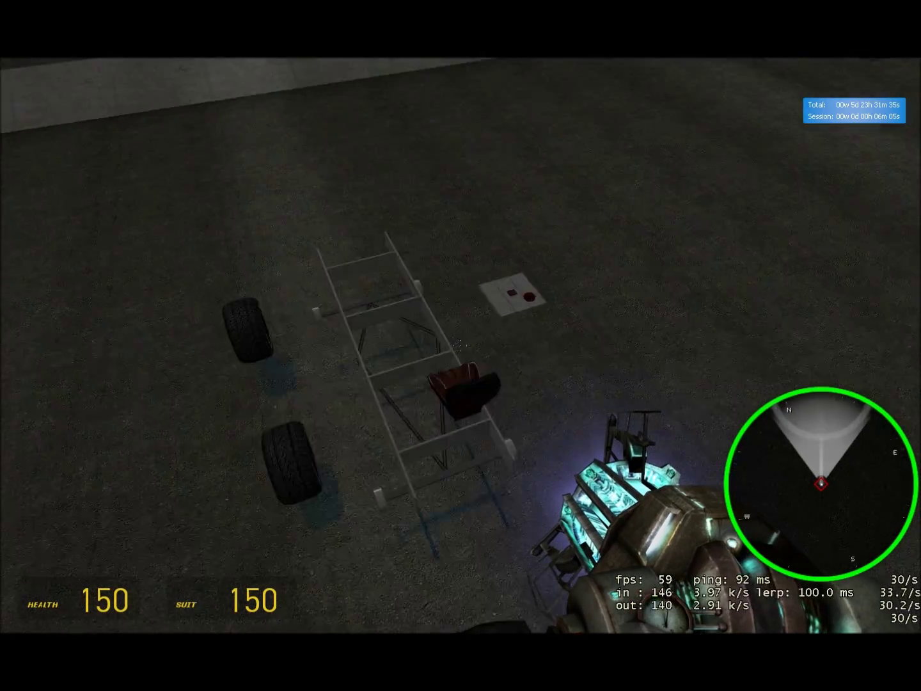
# - Spawn two more race-wheel-45 wheels and freeze them on the opposite side of the chassis
pyautogui.press('q')
pyautogui.click(429, 607)
pyautogui.click(460, 345)
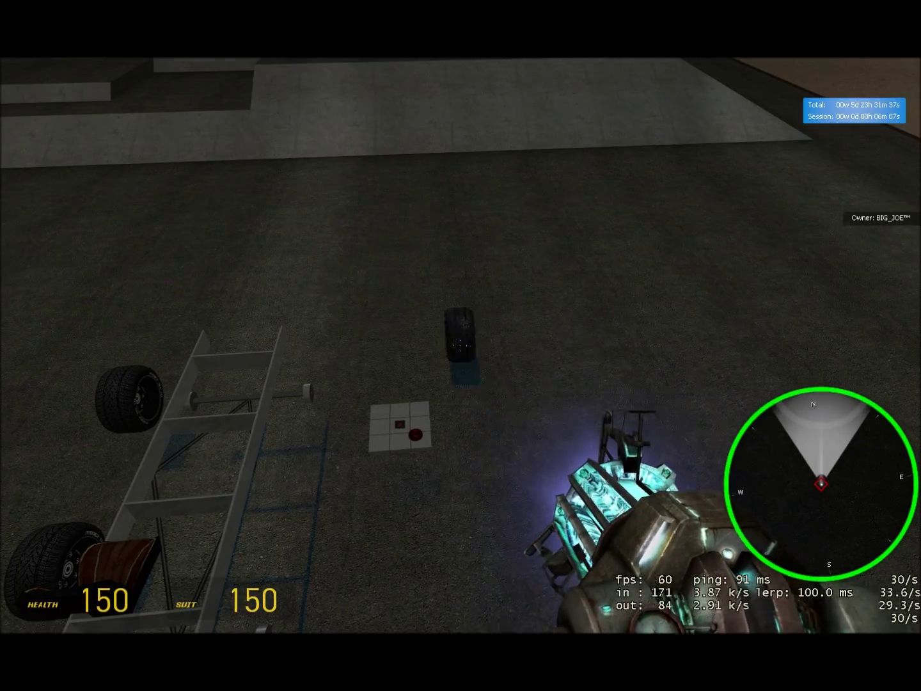
pyautogui.press('q')
pyautogui.click(435, 608)
pyautogui.moveTo(461, 346); pyautogui.dragTo(460, 345)
# - Start the Make Spherical tool to give the wheels spherical collisions based on their size
pyautogui.press('q')
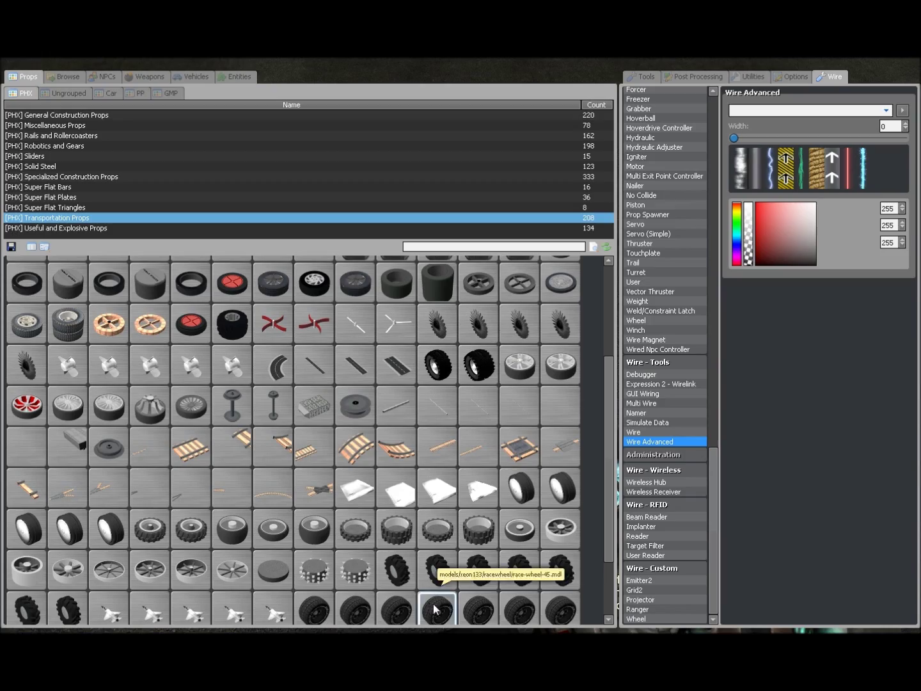
pyautogui.click(645, 78)
pyautogui.scroll(-5, 668, 295)
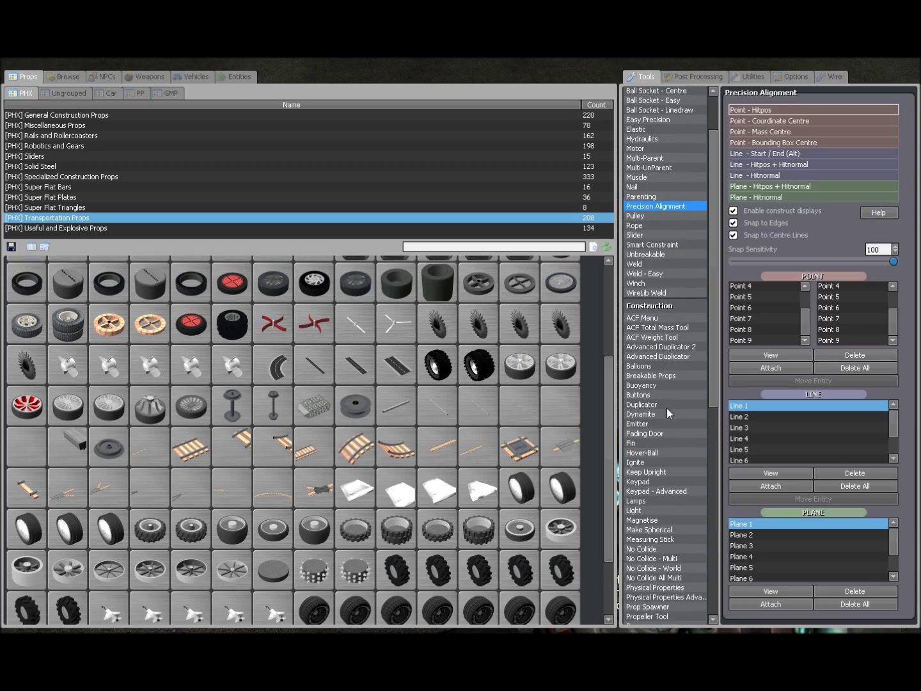
pyautogui.click(662, 435)
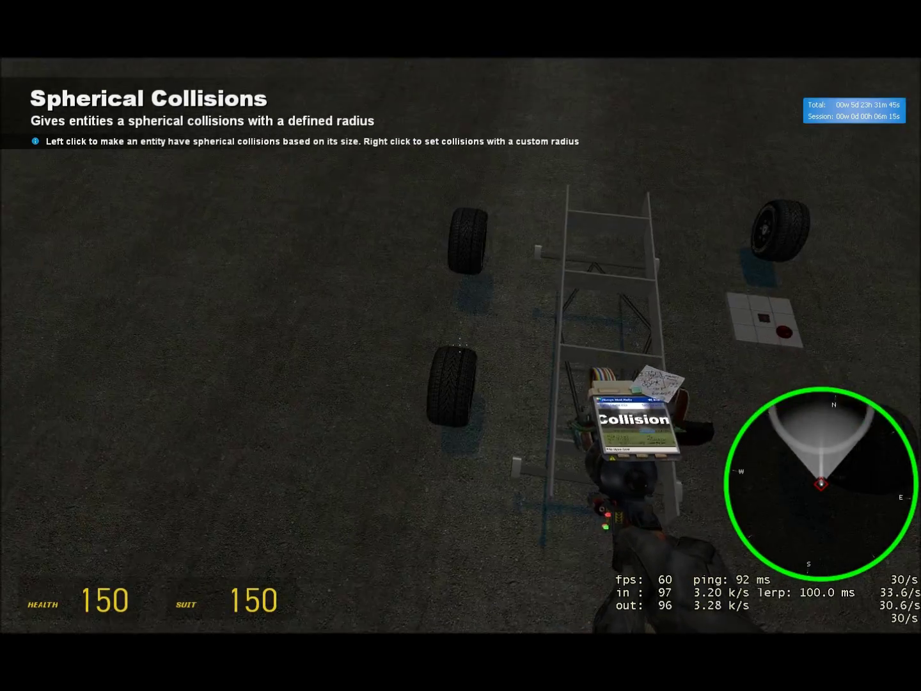
# - Mount two race wheels on the hubs at both ends of one axle using Easy Precision with an offset of -5 percent
pyautogui.press('q')
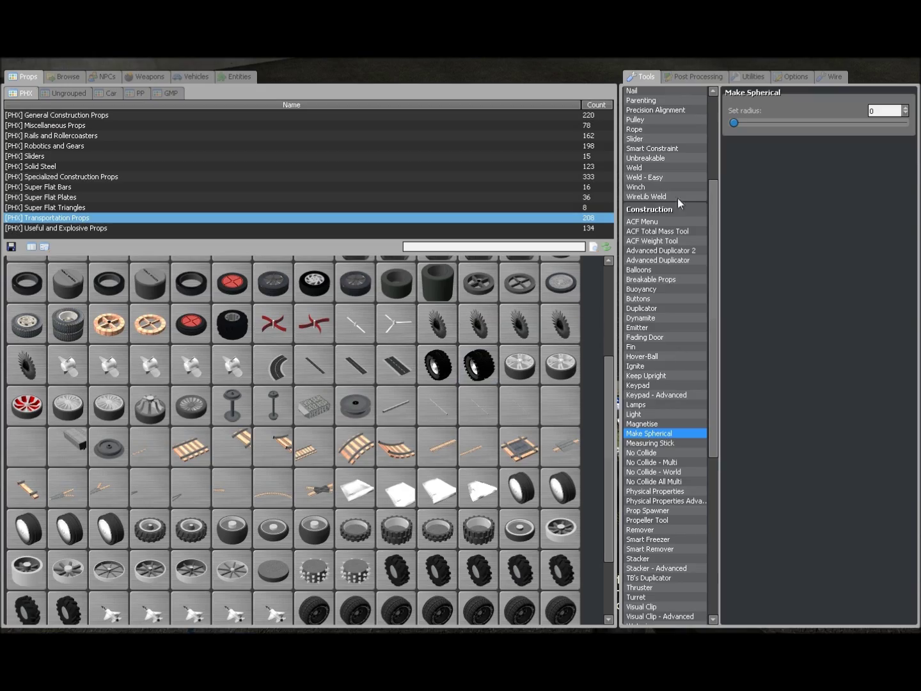
pyautogui.scroll(5, 675, 154)
pyautogui.click(662, 183)
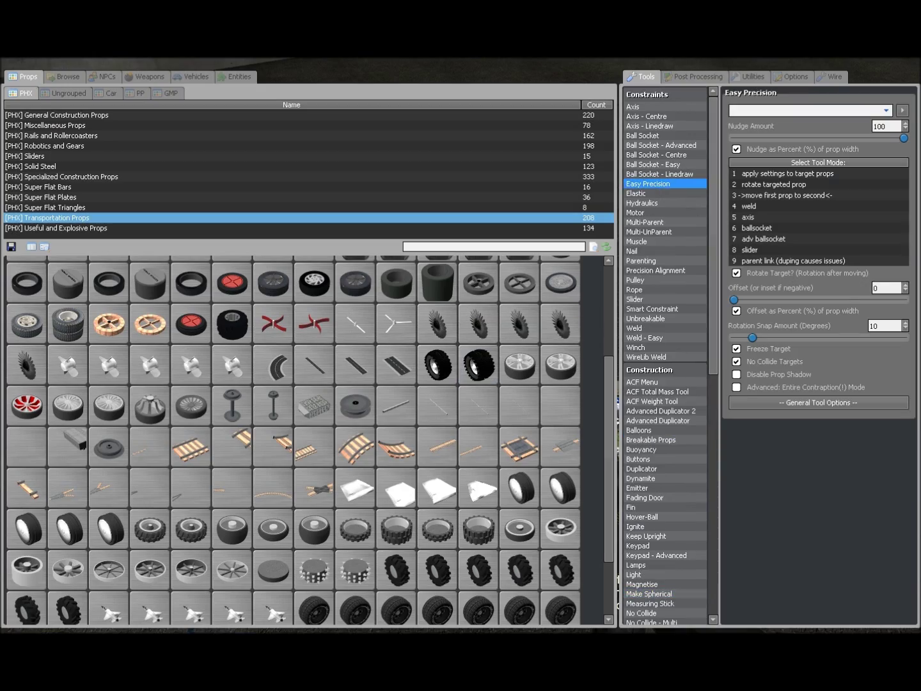
pyautogui.write('-5q')
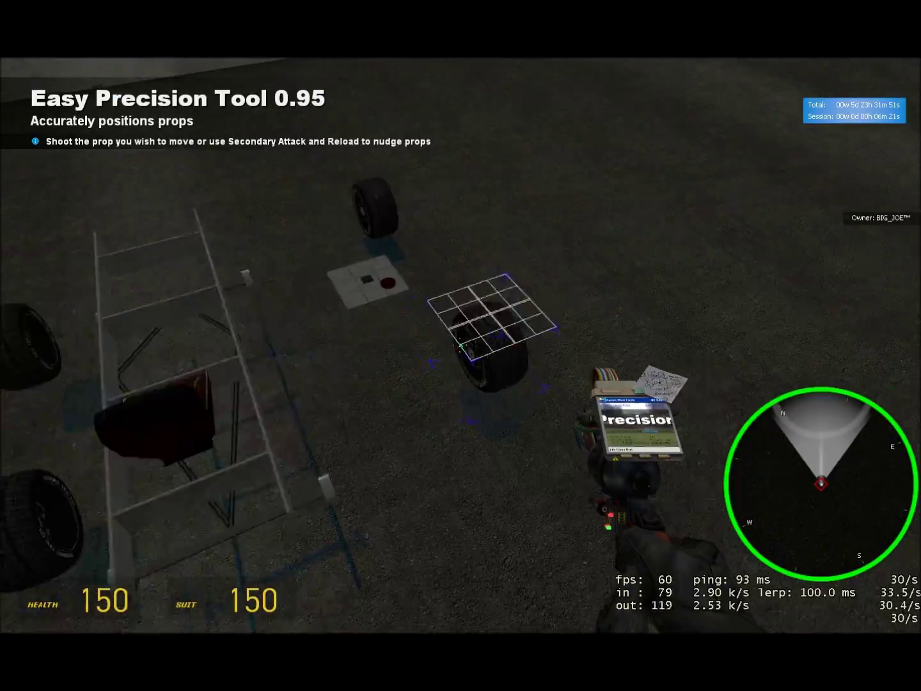
pyautogui.click(460, 346)
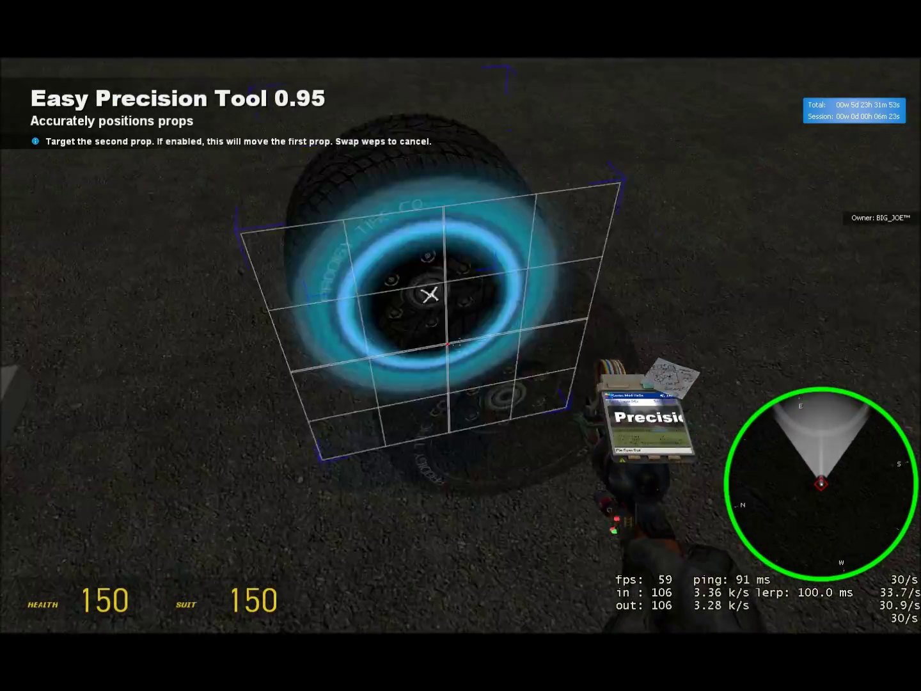
pyautogui.click(460, 345)
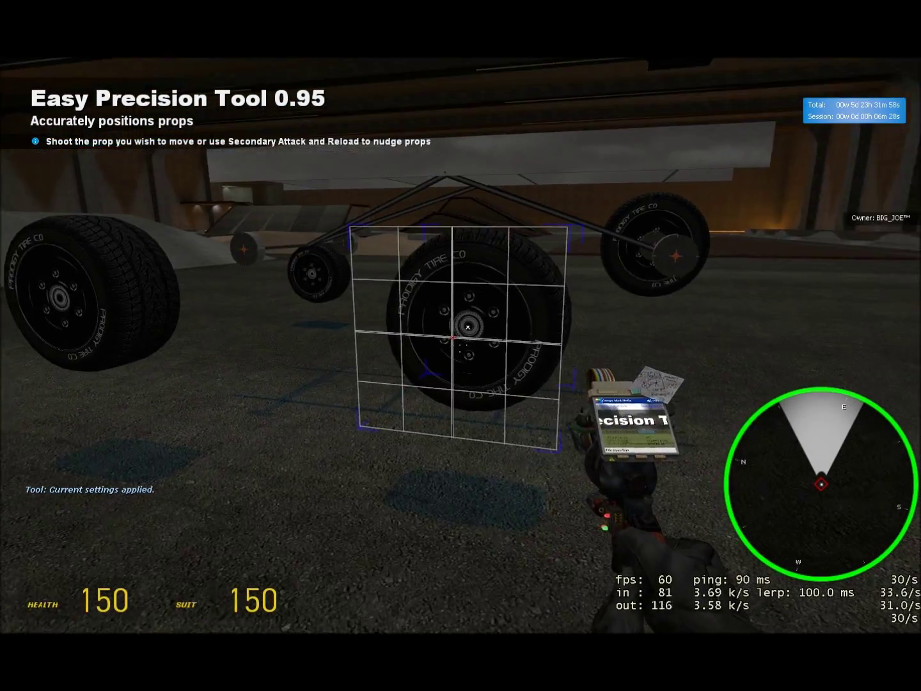
pyautogui.click(460, 345)
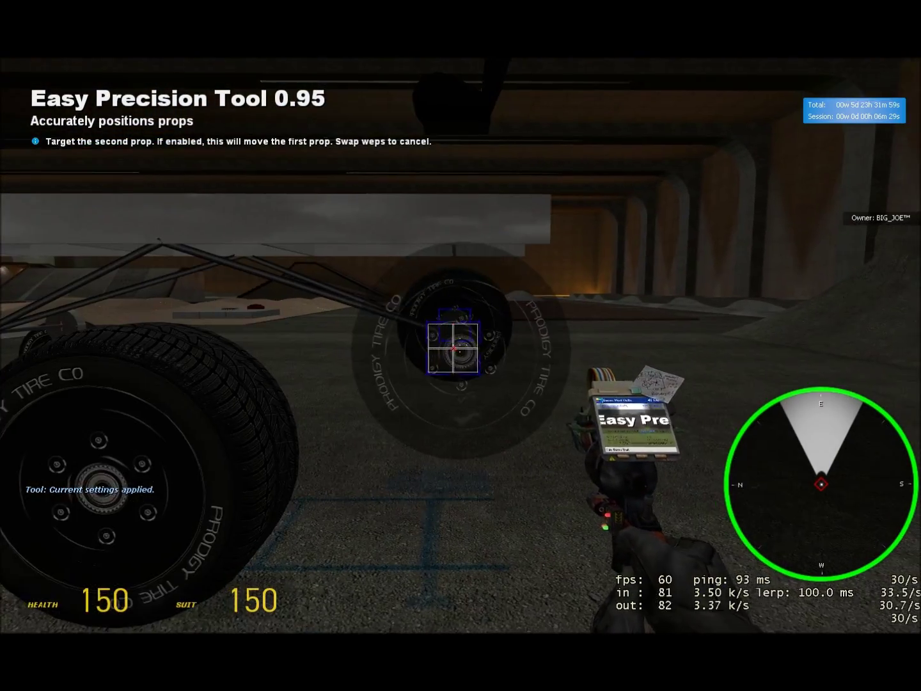
pyautogui.click(461, 345)
# - Try to move a third wheel onto a hub of the bare axle with Easy Precision, and undo the moves
pyautogui.click(460, 345)
pyautogui.click(461, 345)
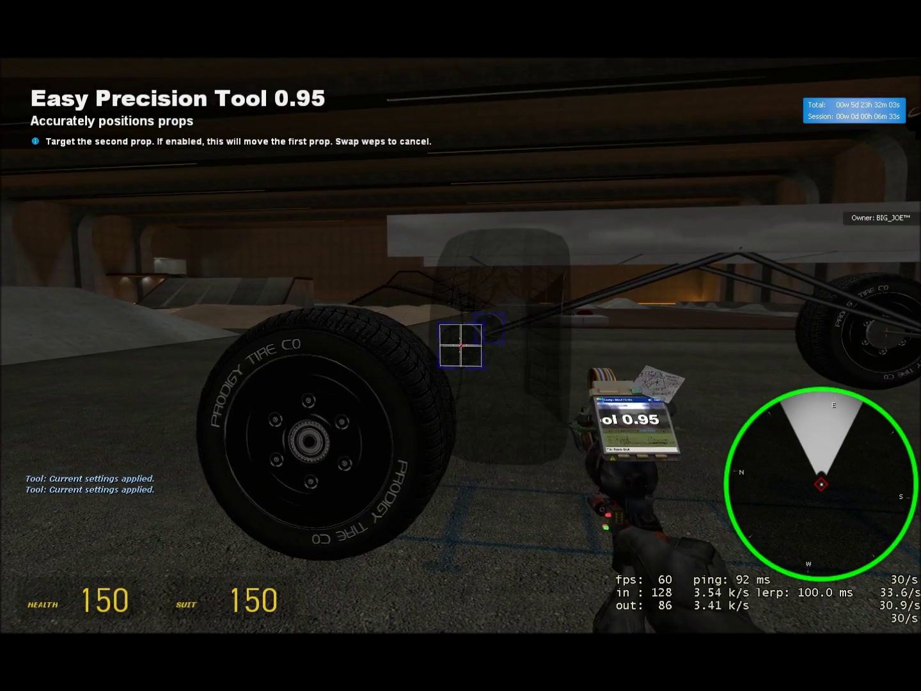
pyautogui.click(461, 345)
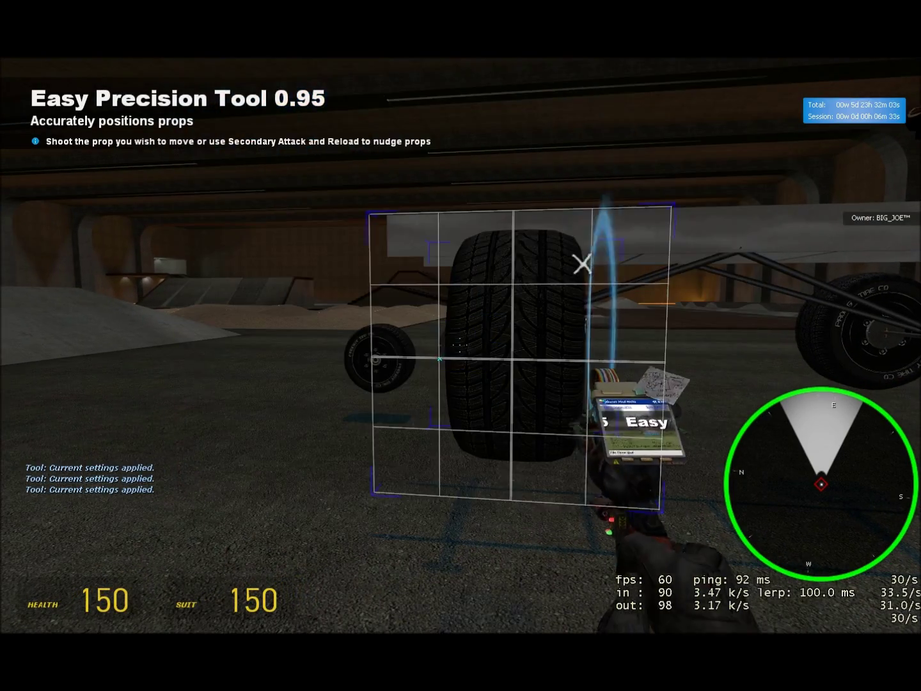
pyautogui.press('z')
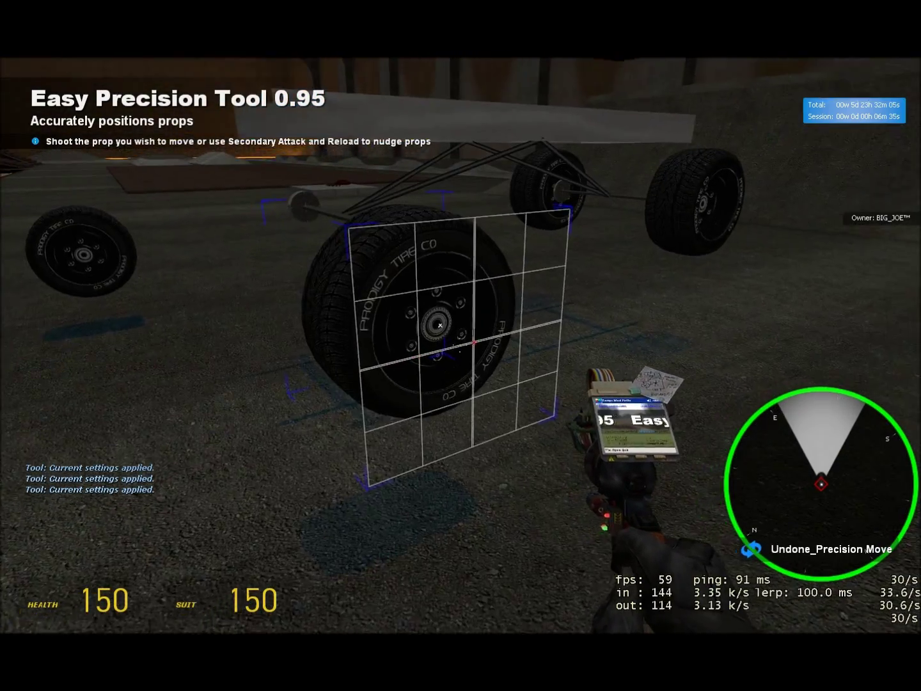
pyautogui.click(460, 345)
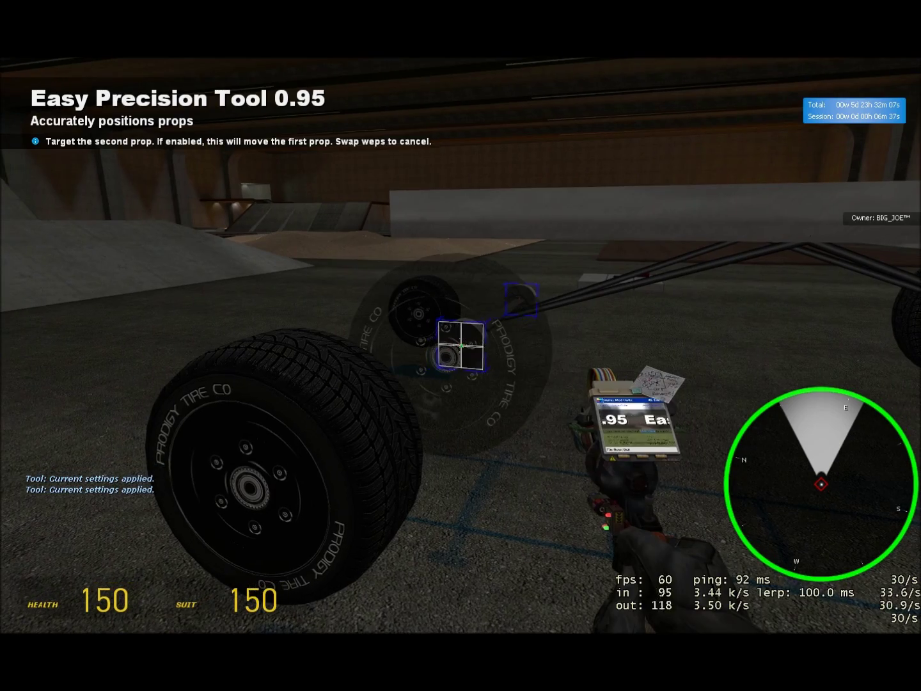
pyautogui.click(461, 345)
pyautogui.click(461, 345)
pyautogui.press('z')
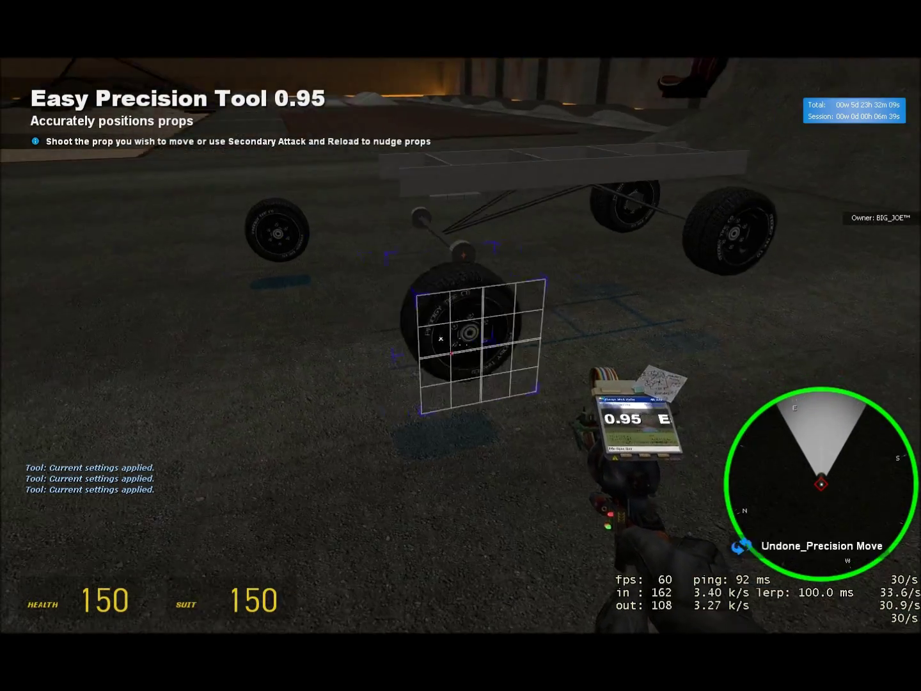
# - Reposition the third wheel beside the bare axle with the Physics Gun and freeze it
pyautogui.press('1')
pyautogui.click(461, 346)
pyautogui.press('e')
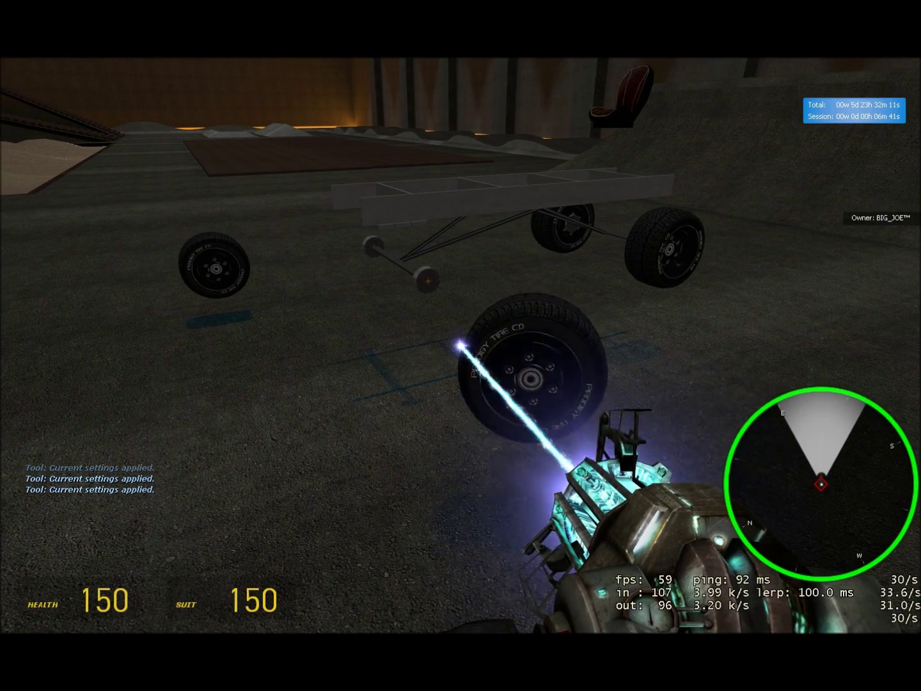
pyautogui.moveTo(460, 345); pyautogui.dragTo(461, 346)
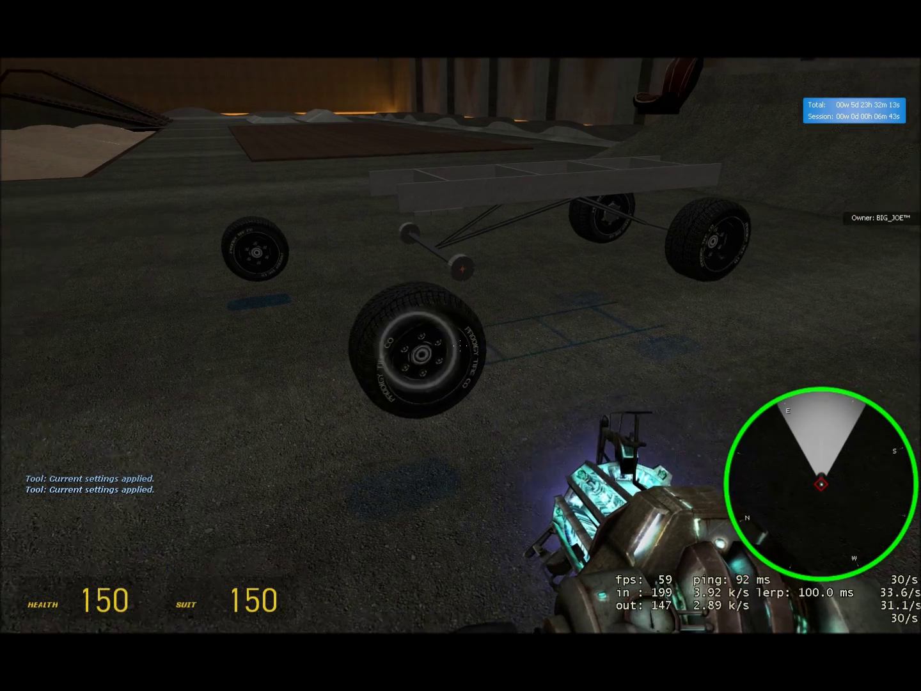
# - Mount the remaining two race wheels on the hubs at both ends of the bare axle with Easy Precision
pyautogui.press('q')
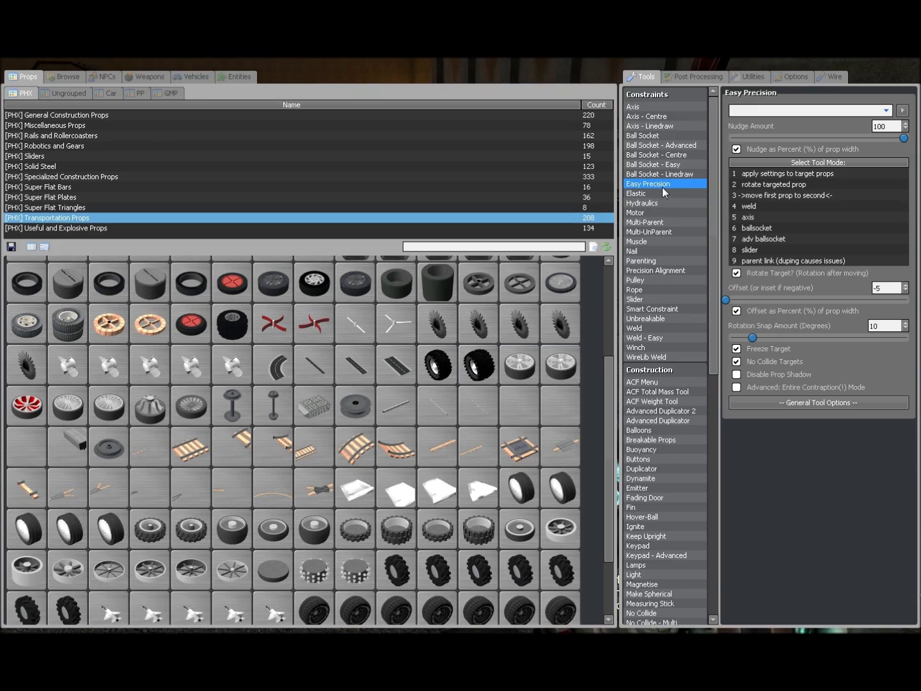
pyautogui.click(664, 184)
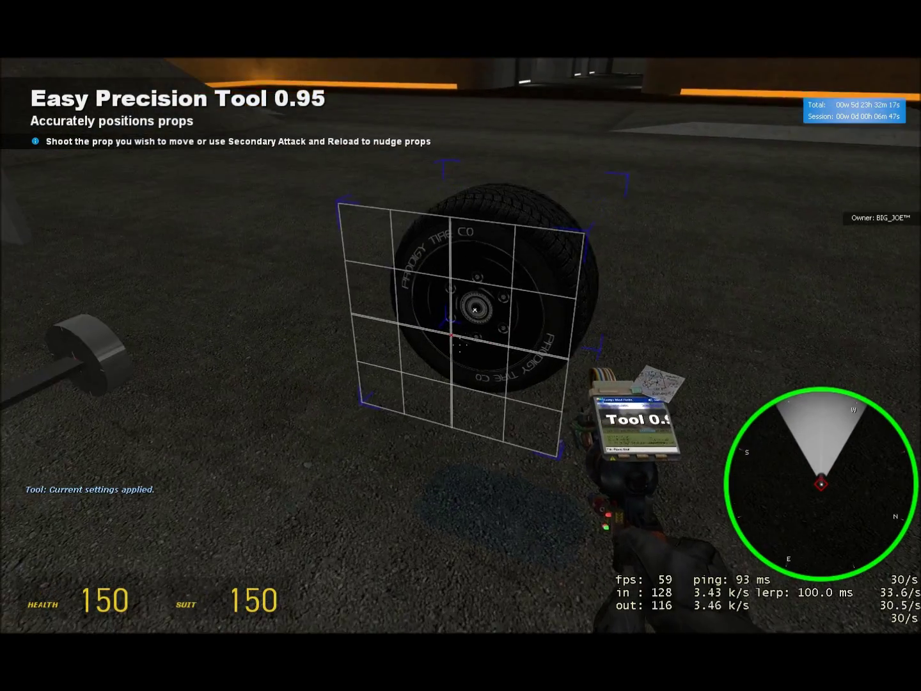
pyautogui.click(461, 346)
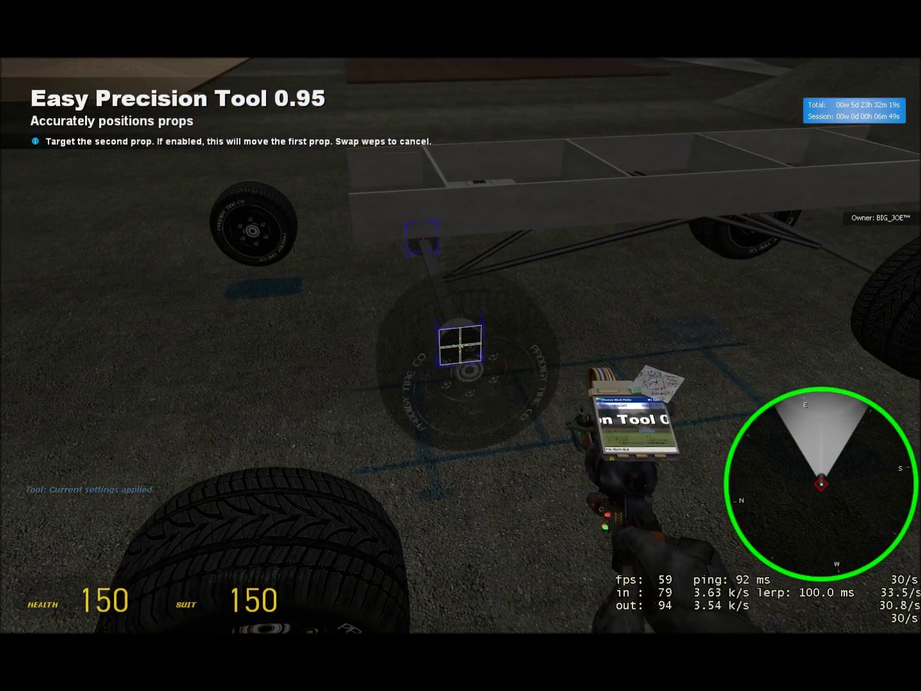
pyautogui.click(460, 346)
pyautogui.click(460, 346)
pyautogui.click(460, 345)
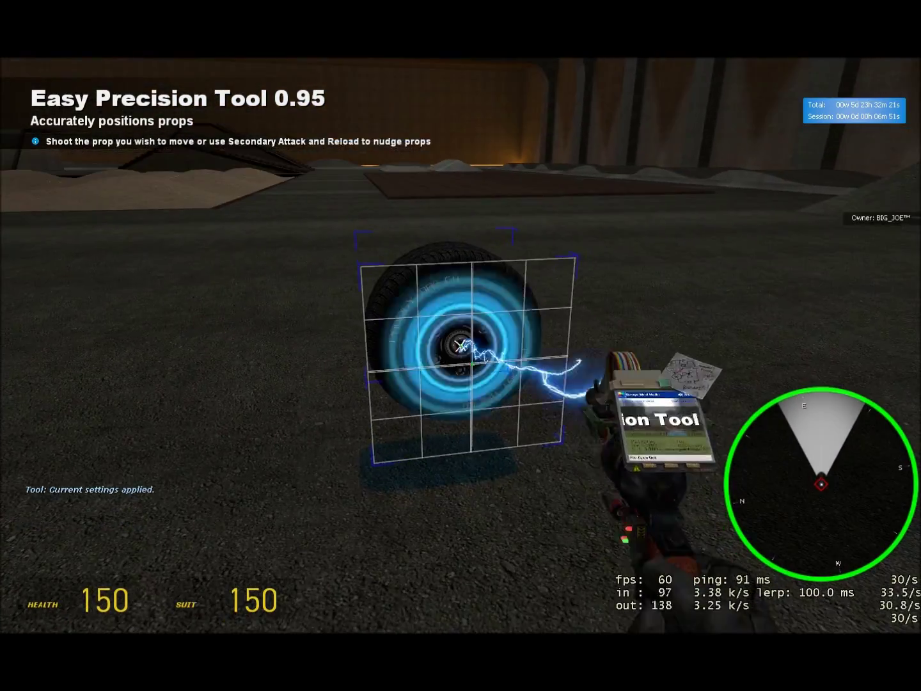
pyautogui.click(461, 346)
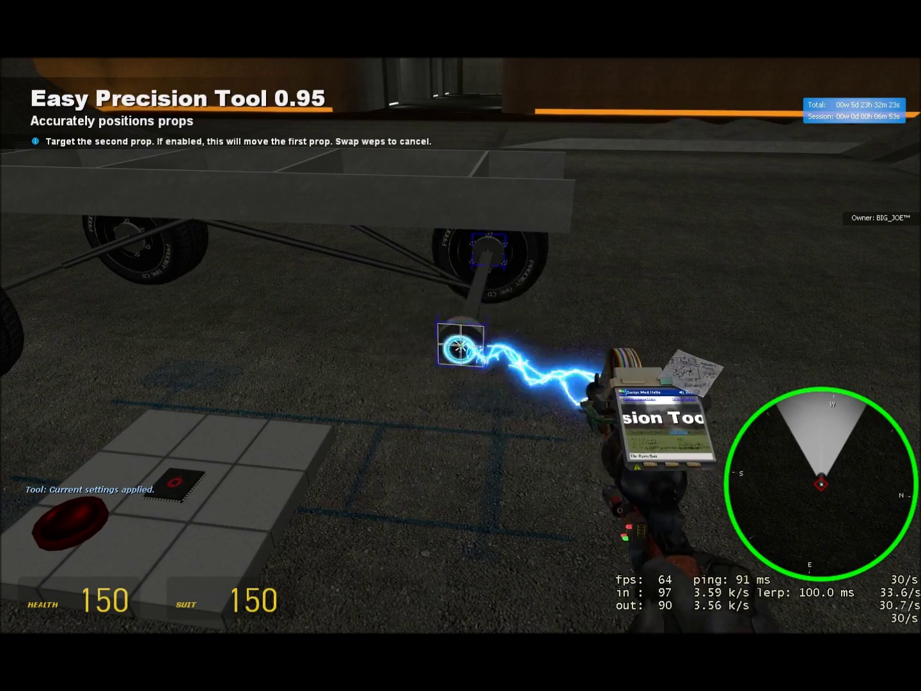
pyautogui.click(460, 346)
# - Constrain the two wheels at one end of the chassis to their axle with the Axis - Centre tool
pyautogui.press('q')
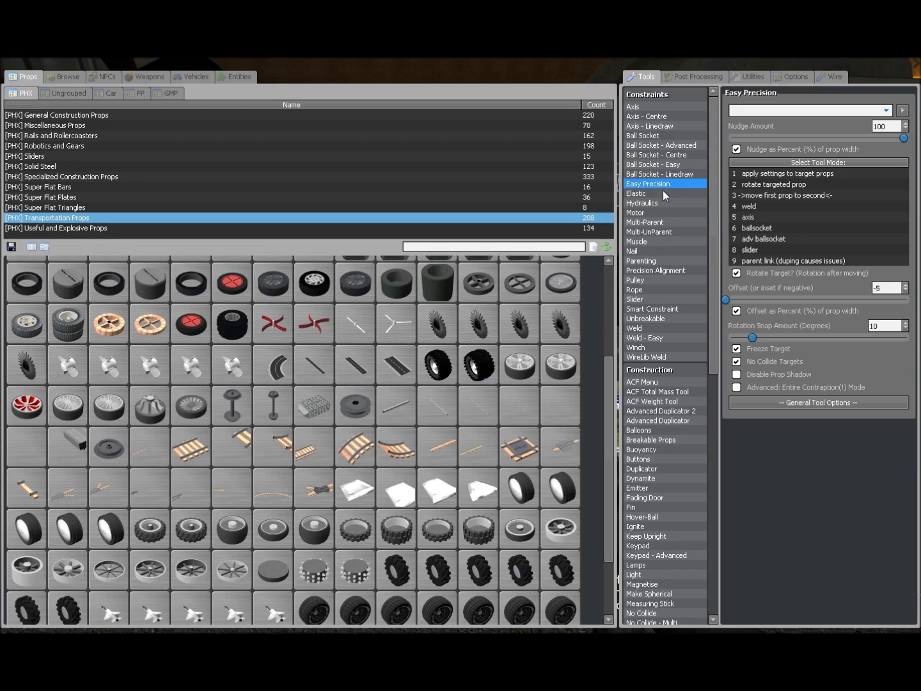
pyautogui.click(659, 118)
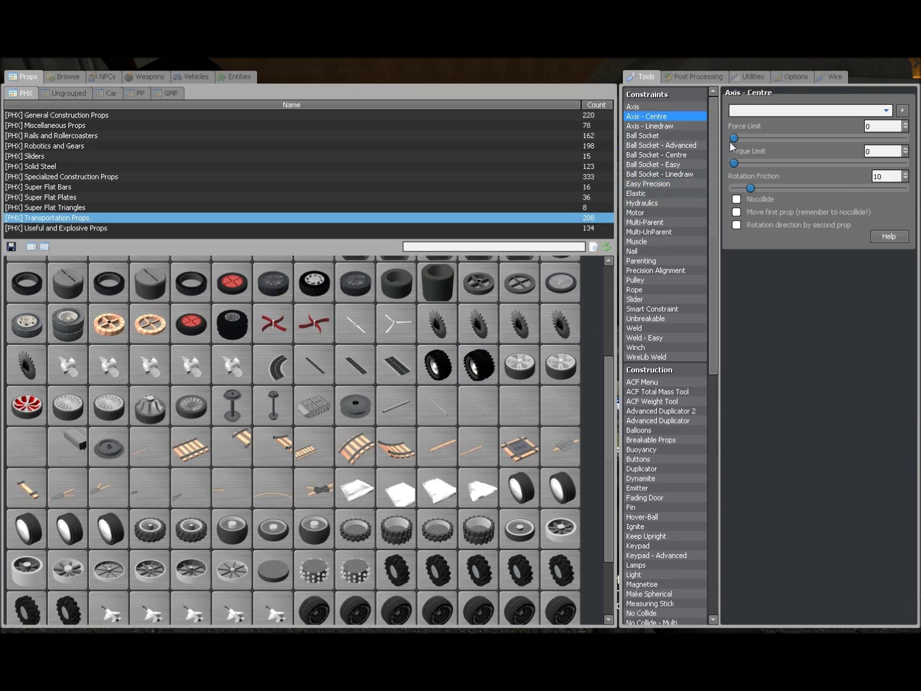
pyautogui.press('q')
pyautogui.press('w')
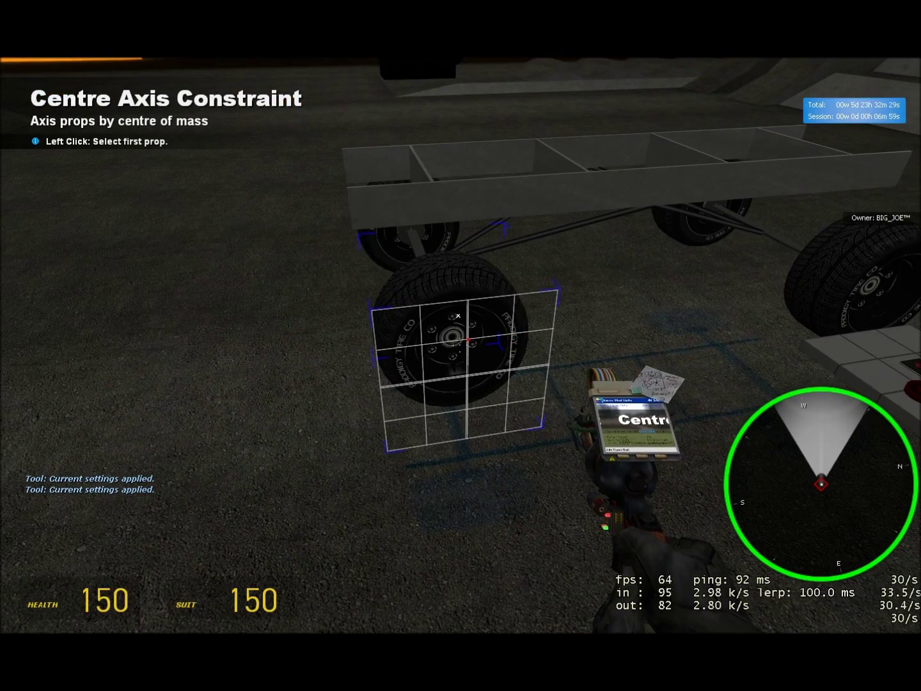
pyautogui.click(461, 345)
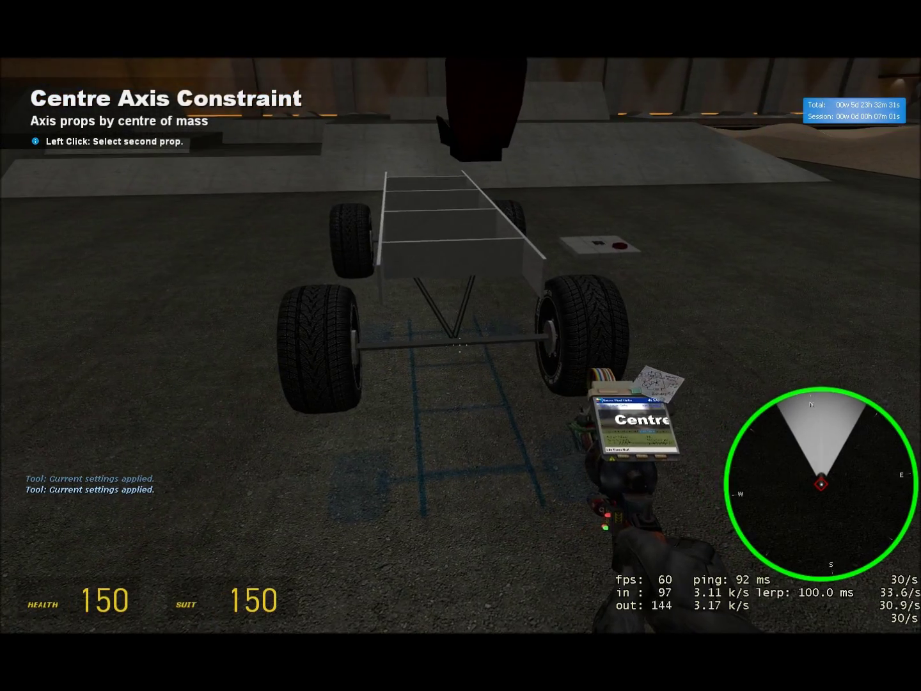
pyautogui.press('d')
pyautogui.press('w')
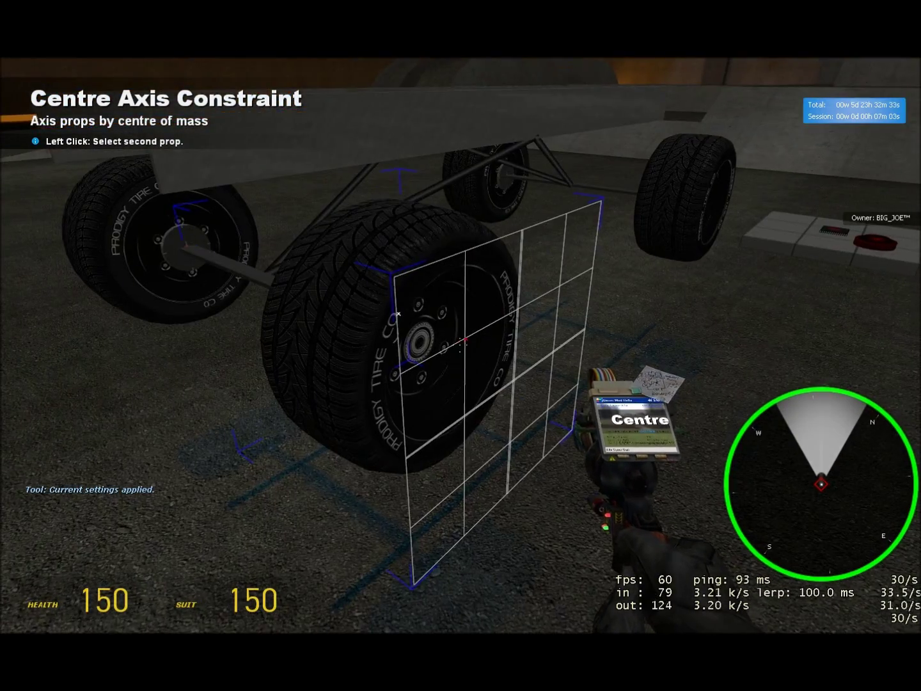
pyautogui.click(461, 345)
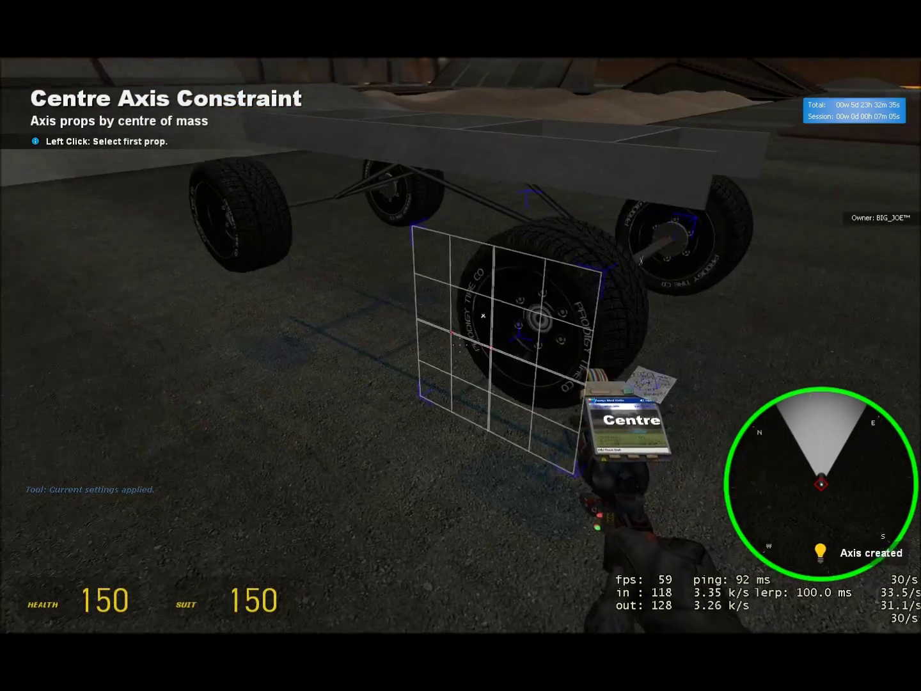
pyautogui.click(461, 345)
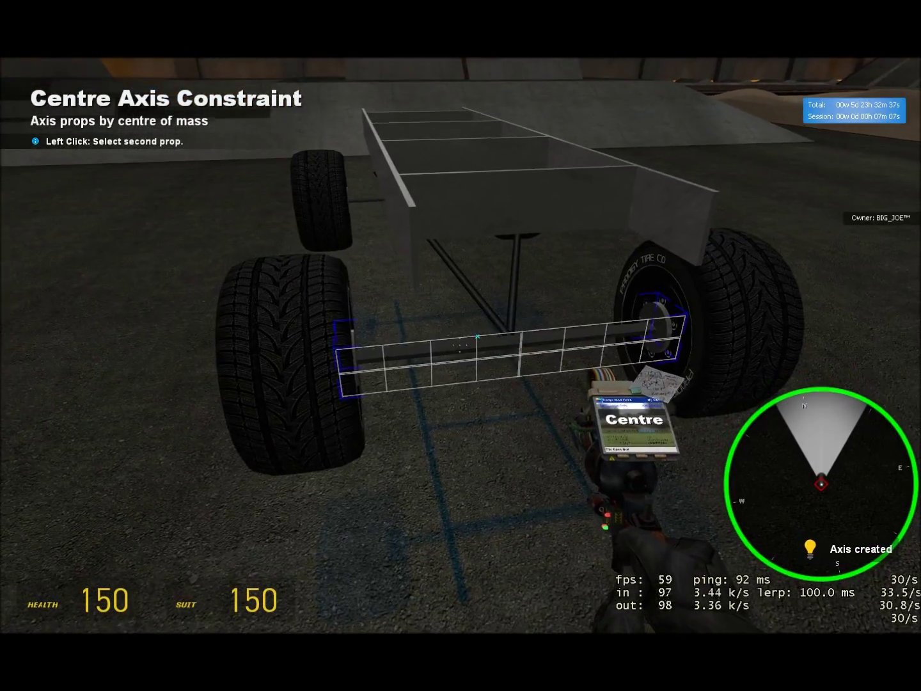
pyautogui.click(460, 345)
# - Constrain the two wheels at the opposite end of the chassis to their axle with the Ball Socket - Centre tool
pyautogui.press('q')
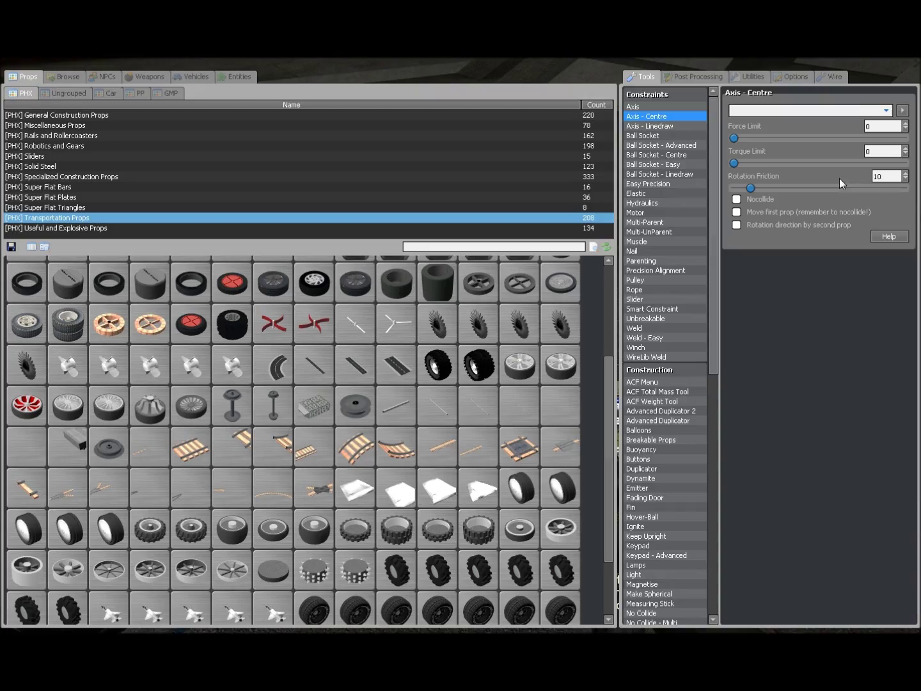
pyautogui.click(670, 155)
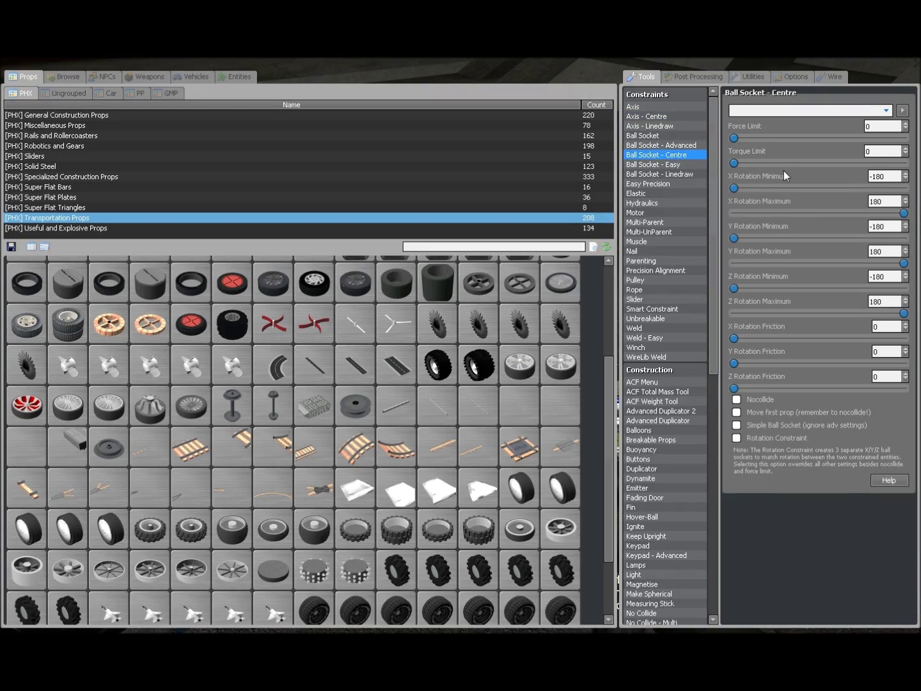
pyautogui.press('q')
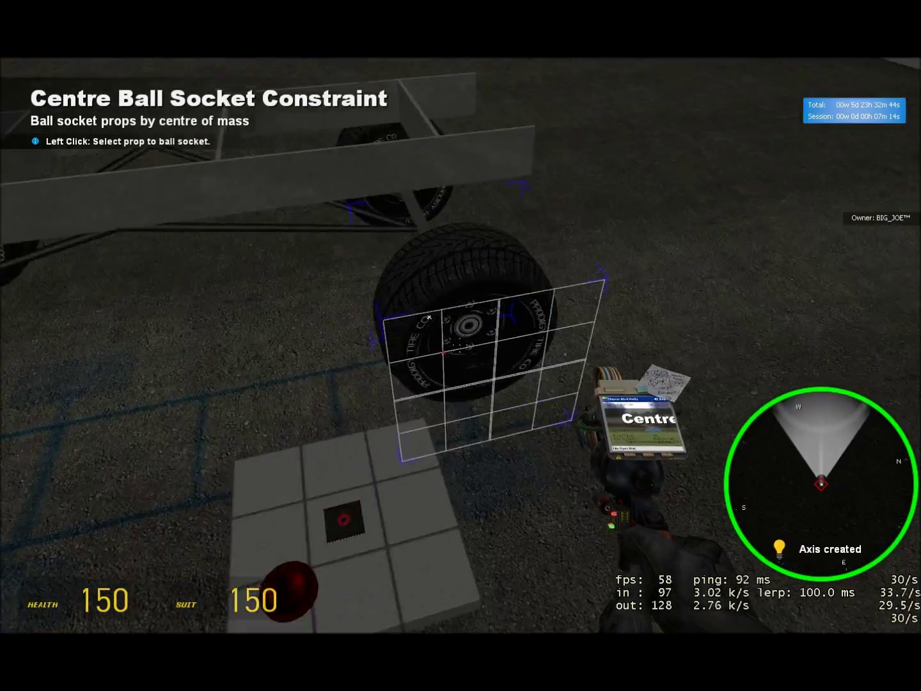
pyautogui.click(460, 345)
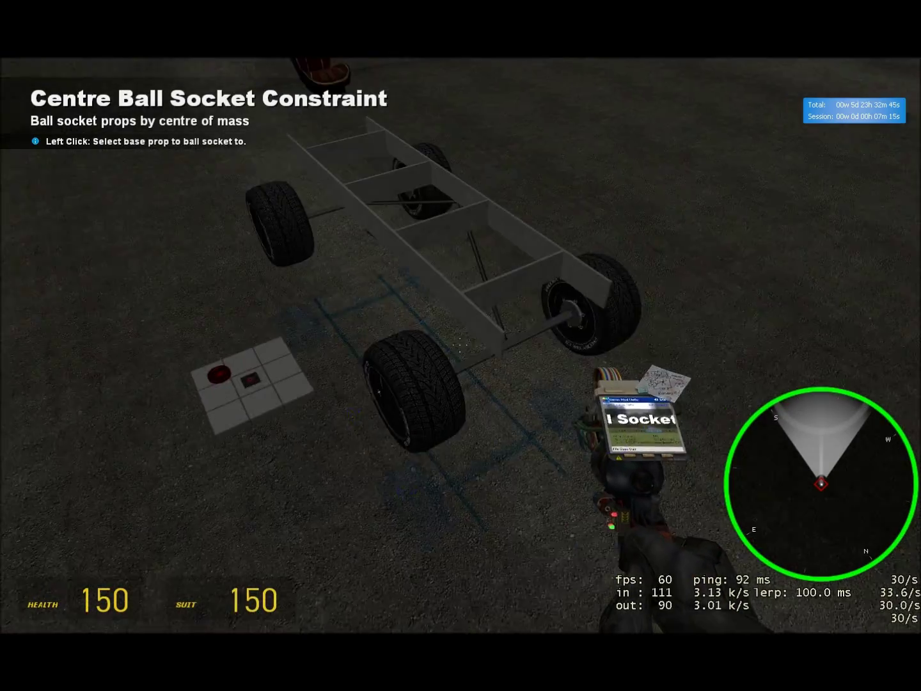
pyautogui.press('d')
pyautogui.press('w')
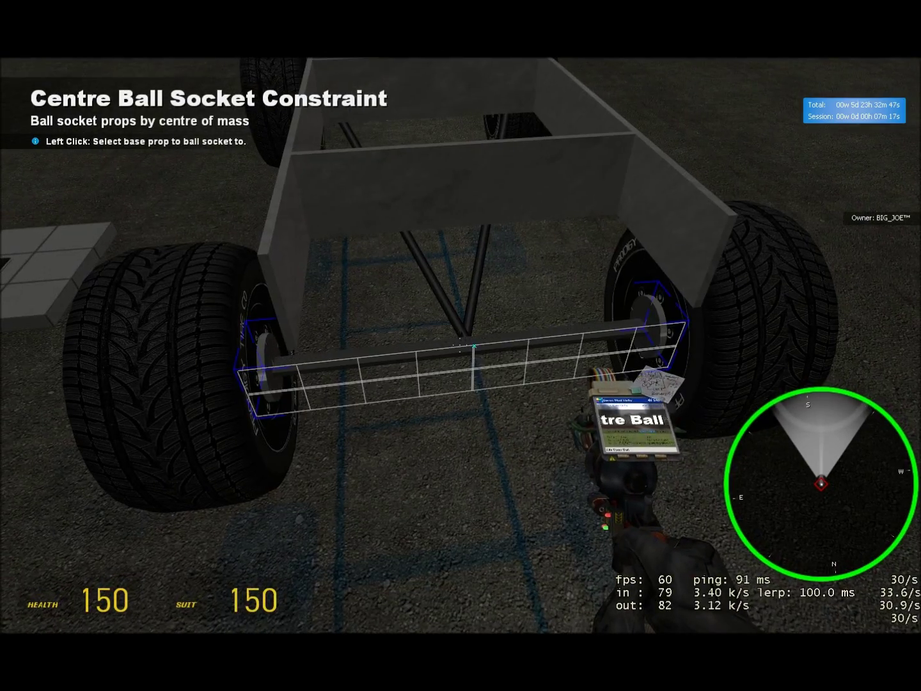
pyautogui.click(461, 345)
pyautogui.click(461, 346)
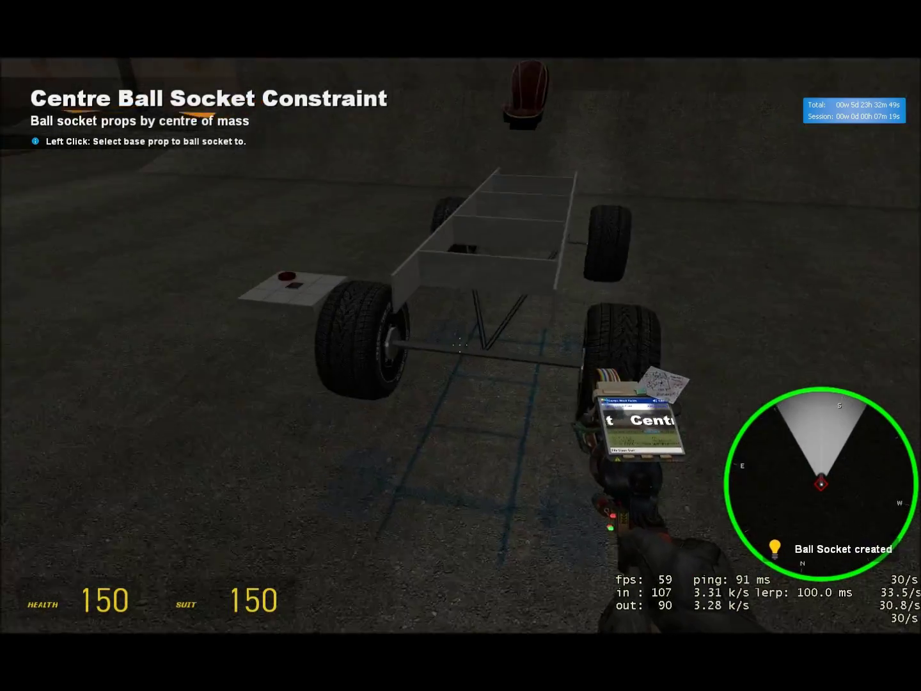
pyautogui.click(461, 345)
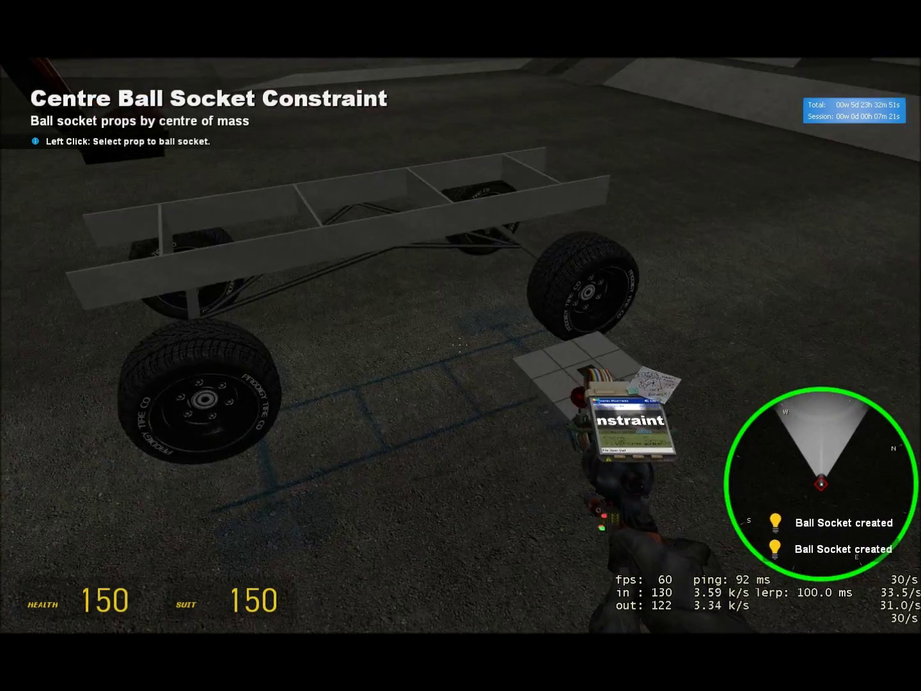
# - Disable collisions between the race wheels and the chassis frame with the No Collide tool
pyautogui.press('q')
pyautogui.scroll(-3, 684, 484)
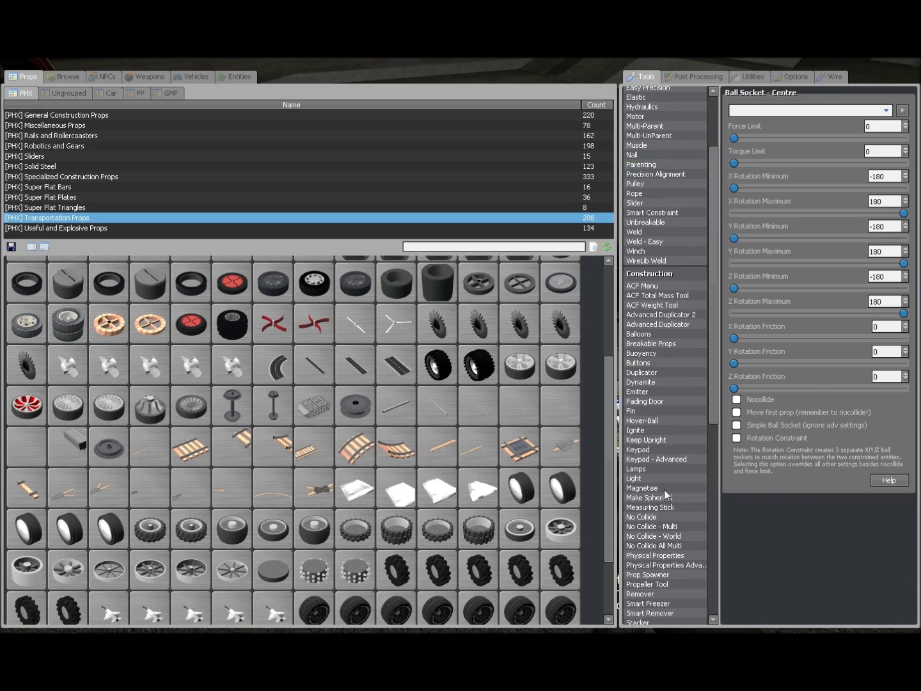
pyautogui.click(663, 515)
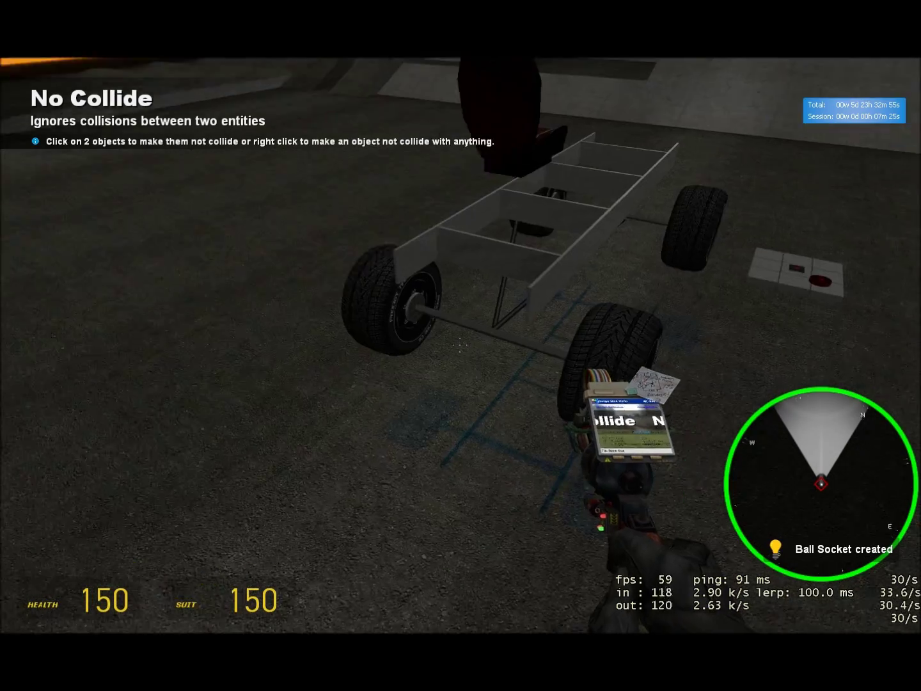
pyautogui.click(459, 345)
pyautogui.press('s')
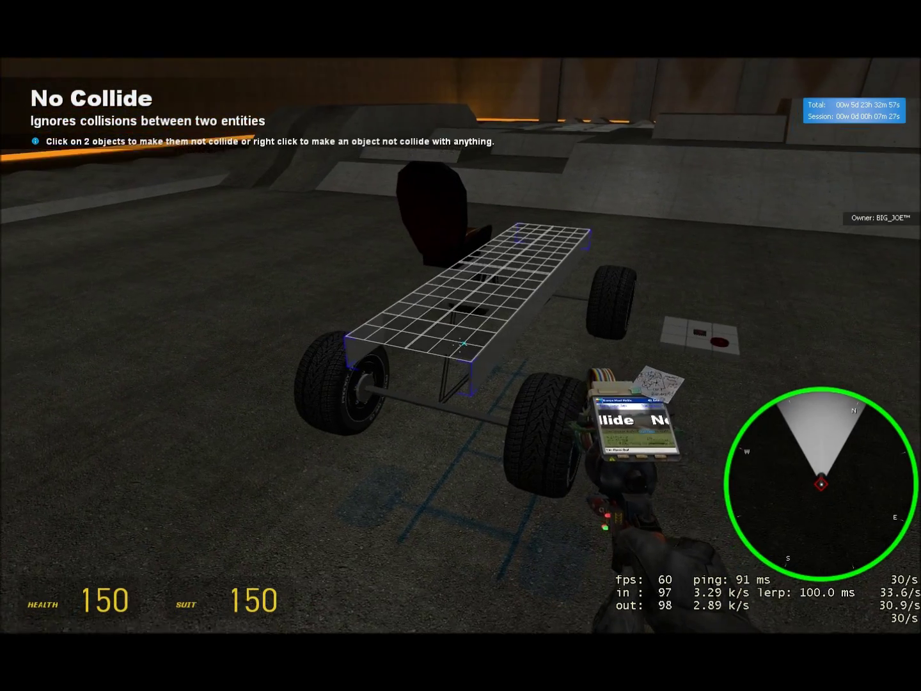
pyautogui.click(460, 345)
pyautogui.press('w')
pyautogui.click(460, 345)
pyautogui.press('s')
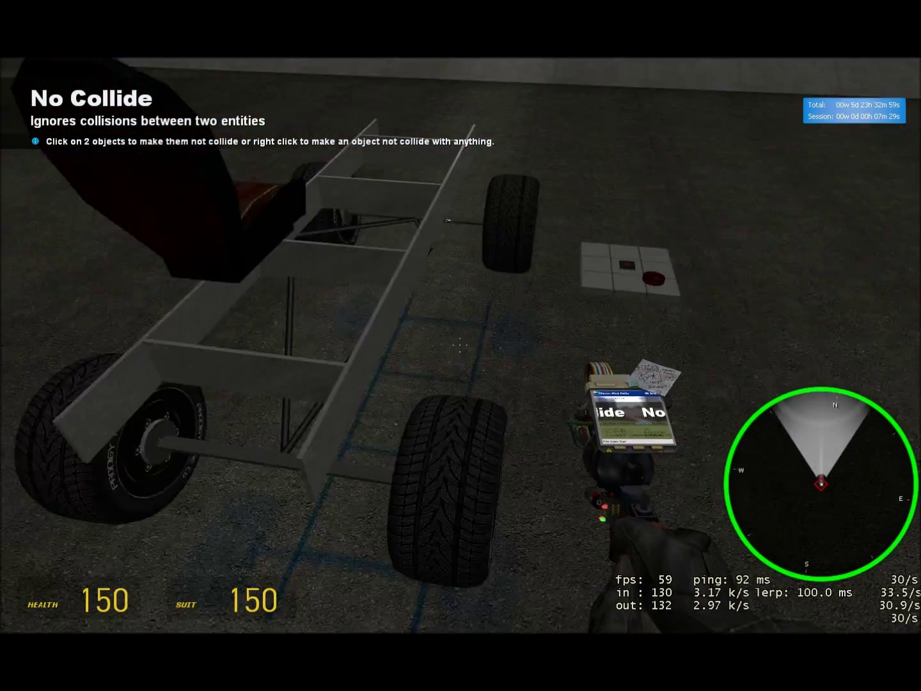
pyautogui.click(459, 345)
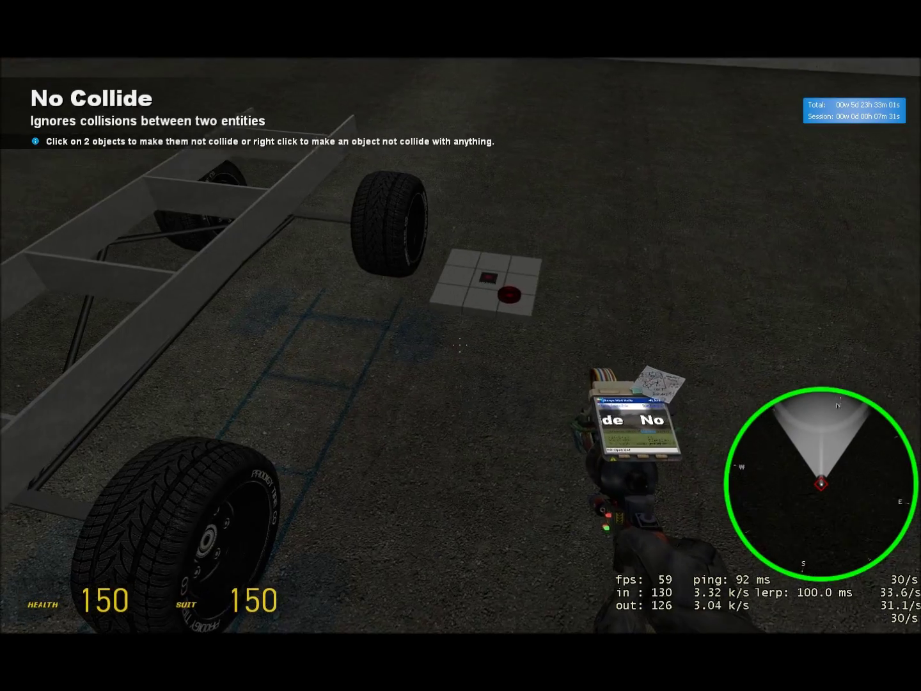
# - Wire the Car Control chip's RDW and RPW inputs to the two rear wheels with Wire Advanced
pyautogui.press('q')
pyautogui.press('q')
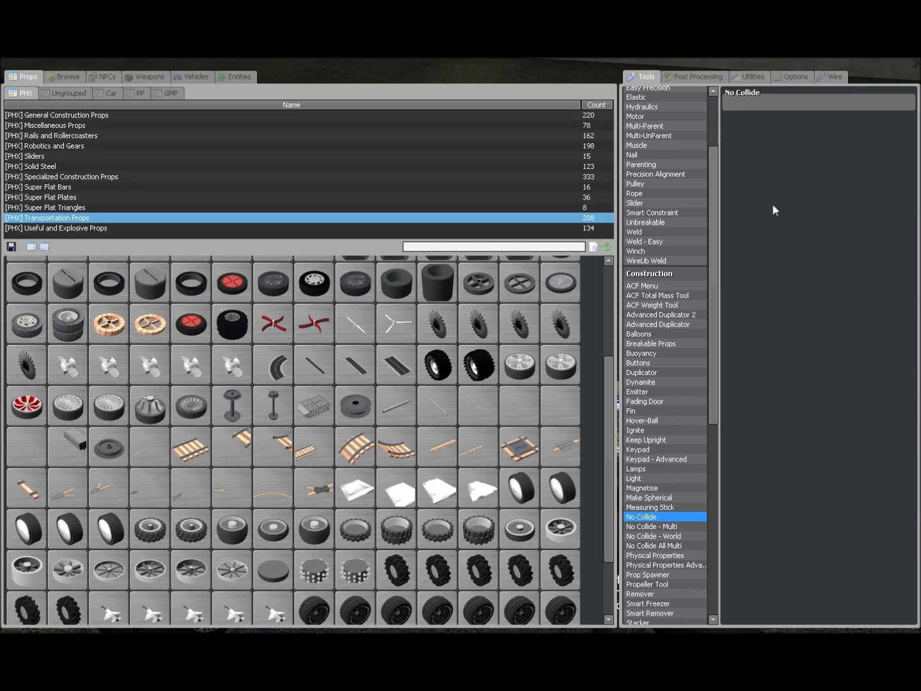
pyautogui.click(831, 80)
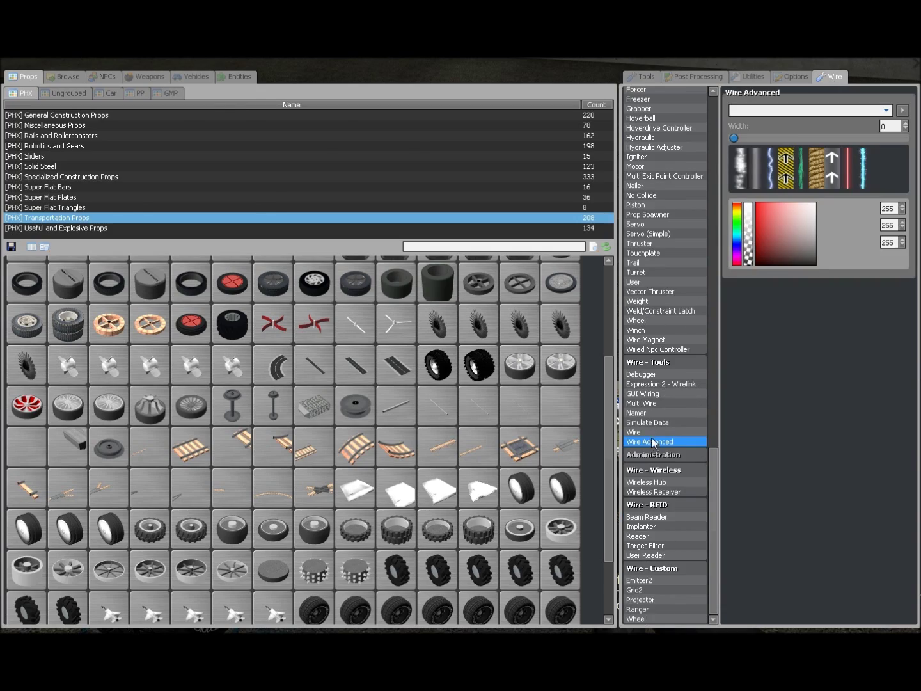
pyautogui.press('q')
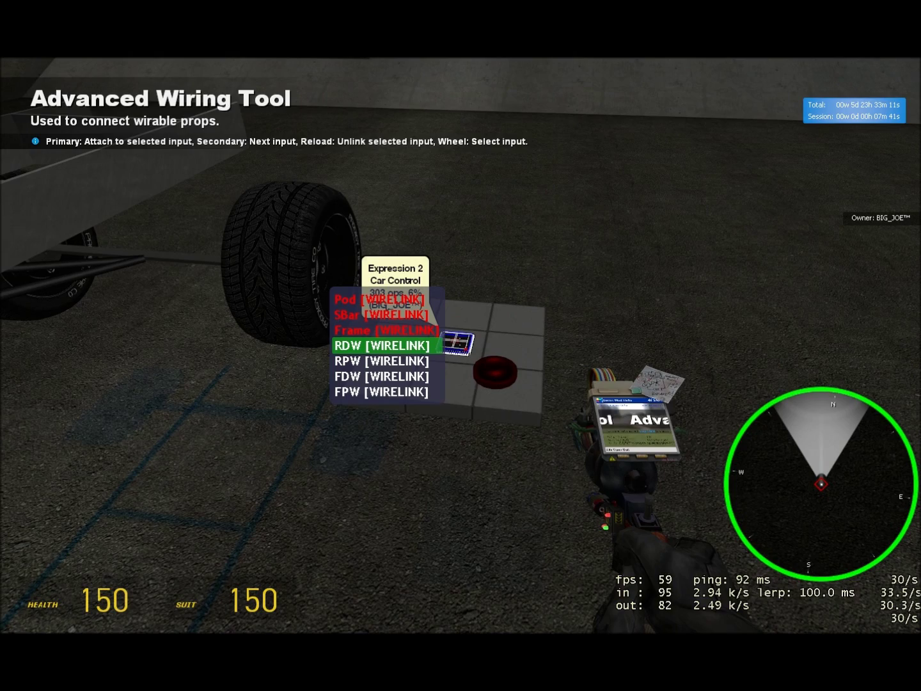
pyautogui.click(460, 345)
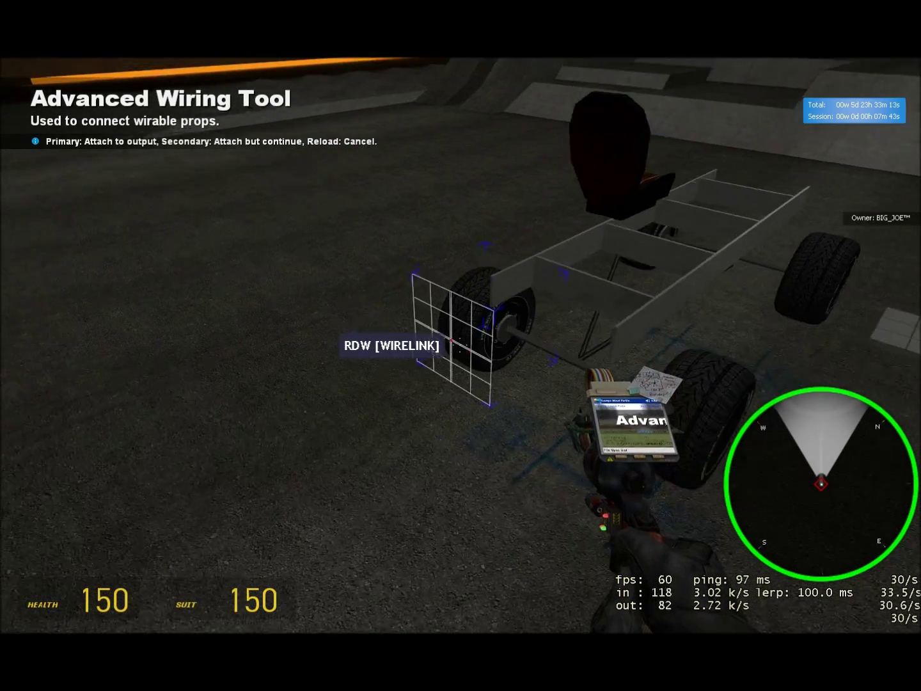
pyautogui.click(461, 345)
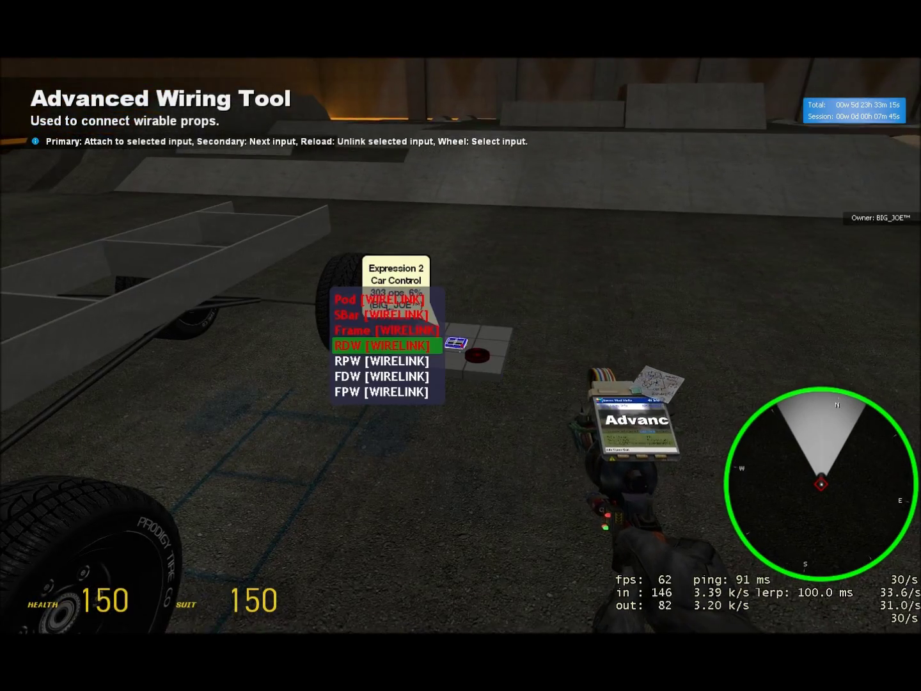
pyautogui.scroll(-1, 460, 345)
pyautogui.click(461, 345)
pyautogui.click(460, 345)
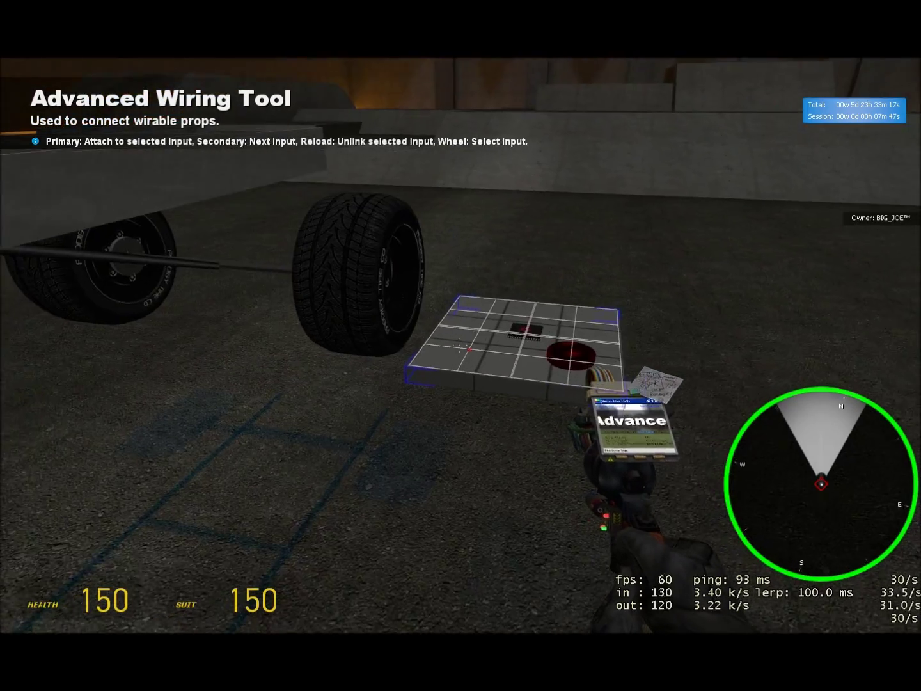
# - Wire the Car Control chip's FDW and FPW inputs to the two front wheels
pyautogui.scroll(-1, 461, 346)
pyautogui.click(460, 346)
pyautogui.click(460, 346)
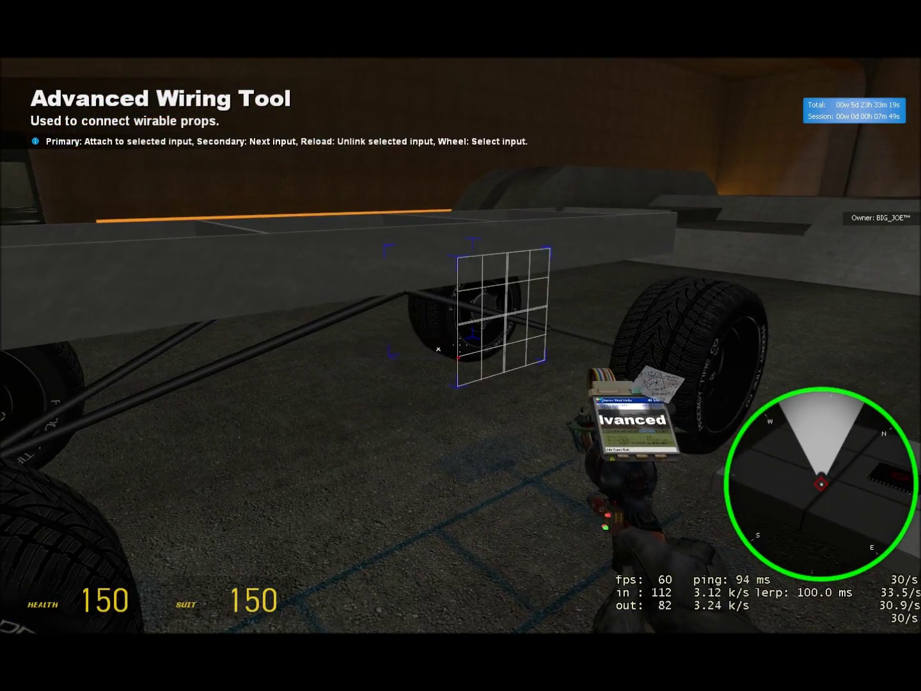
pyautogui.scroll(-1, 461, 345)
pyautogui.click(461, 345)
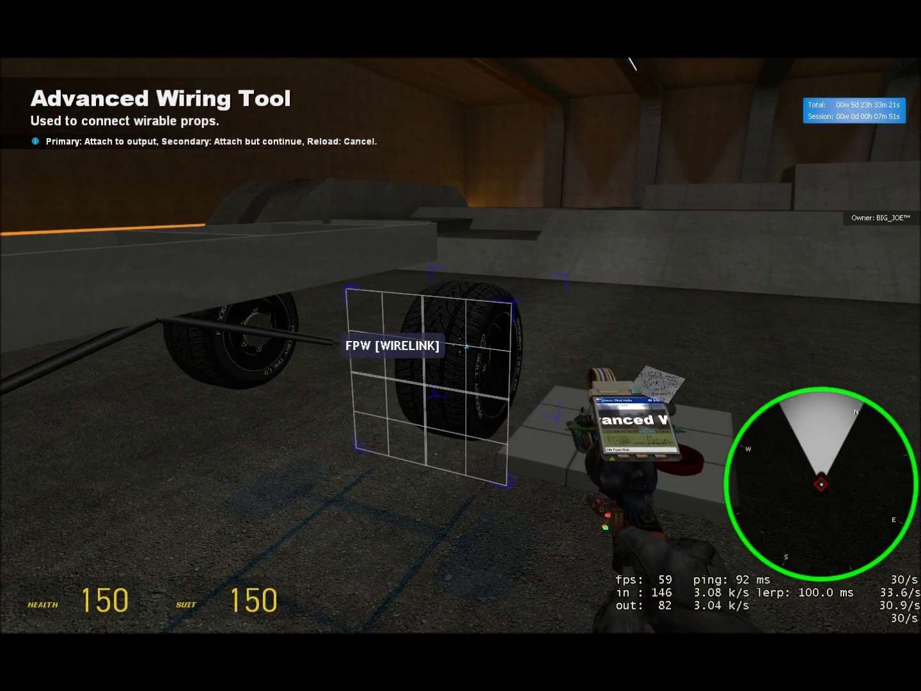
pyautogui.click(461, 345)
# - Update the Car Control chip on the steering plate with the Expression 2 tool
pyautogui.press('q')
pyautogui.scroll(6, 670, 334)
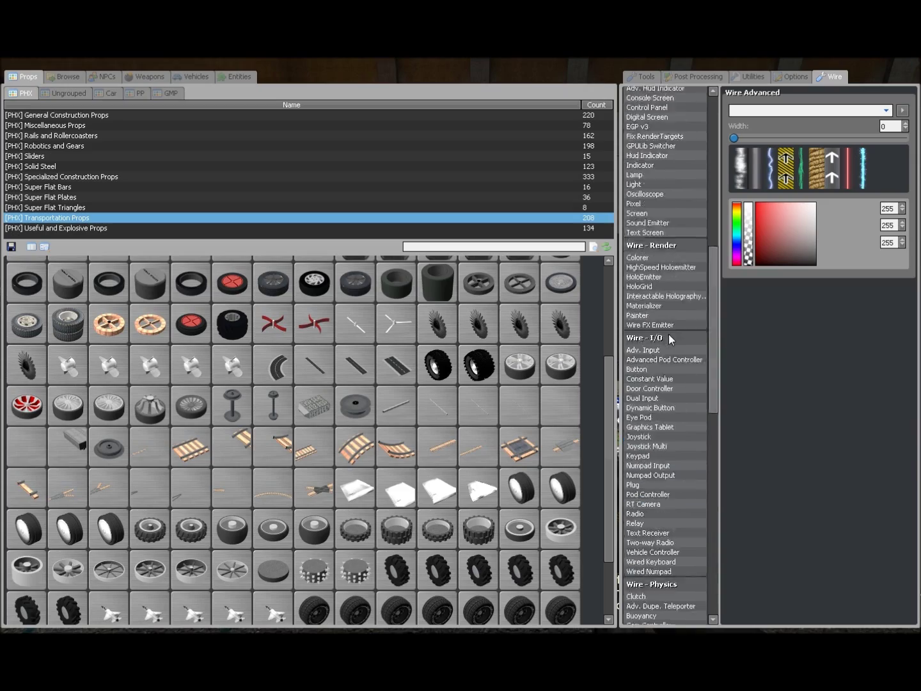
pyautogui.click(673, 292)
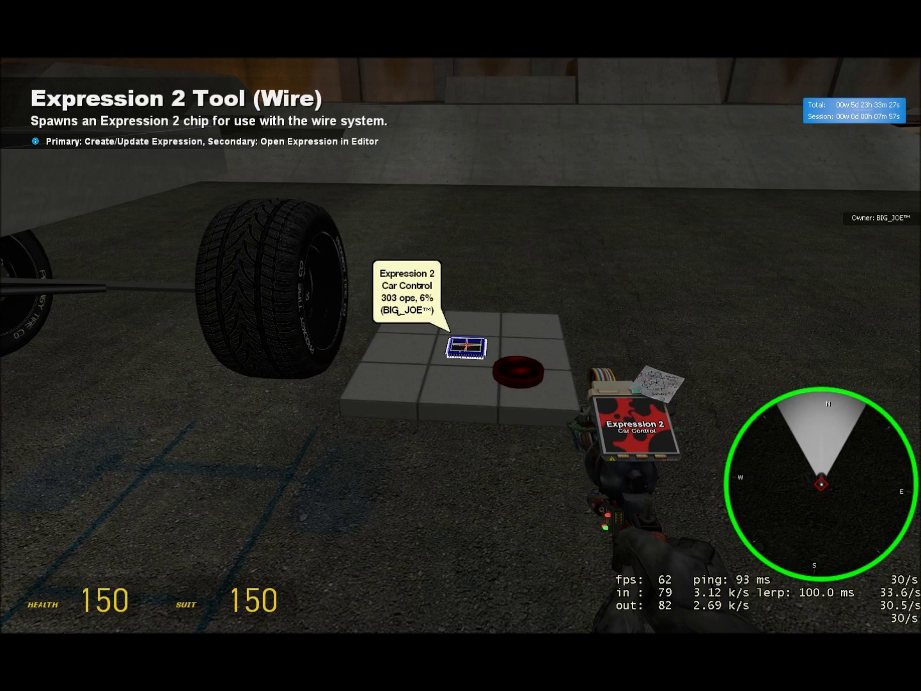
pyautogui.press('s')
pyautogui.press('w')
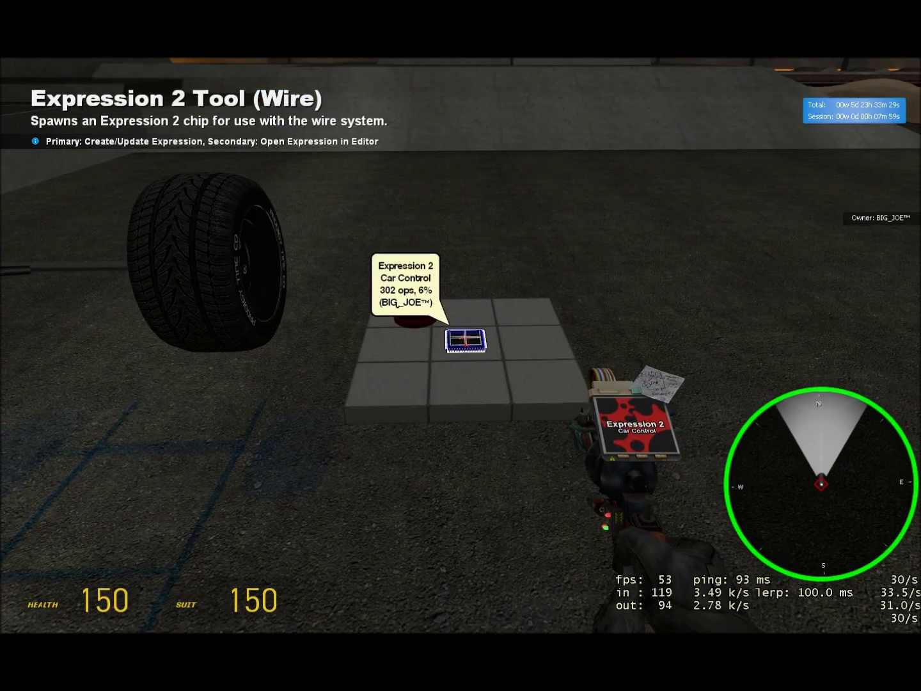
# - Constrain the front wheels to the steering plate with Ball Socket - Advanced, using the Wheel 2 Plate 01 preset
pyautogui.press('q')
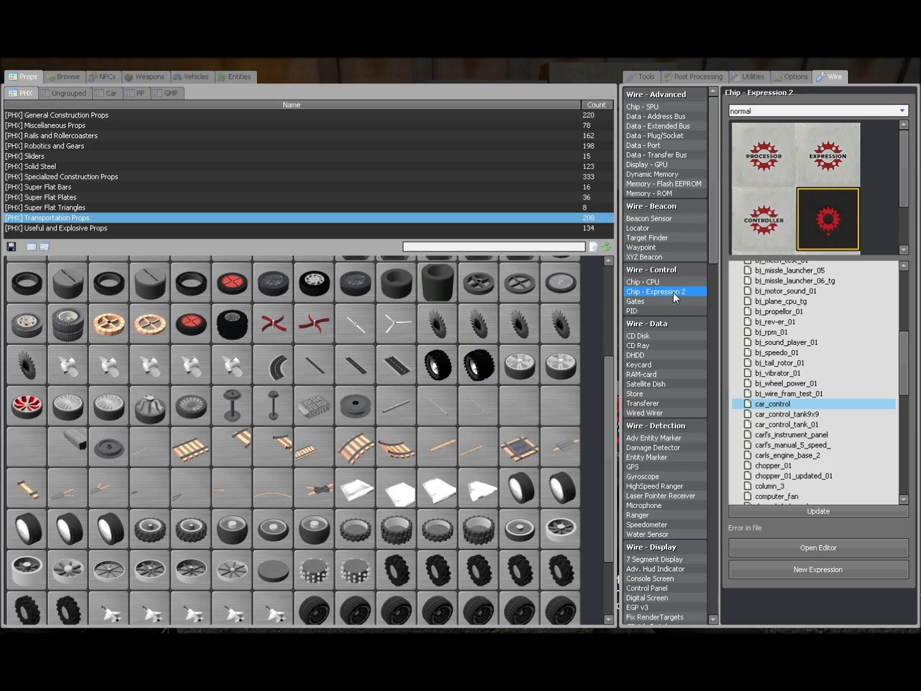
pyautogui.click(647, 77)
pyautogui.scroll(5, 687, 216)
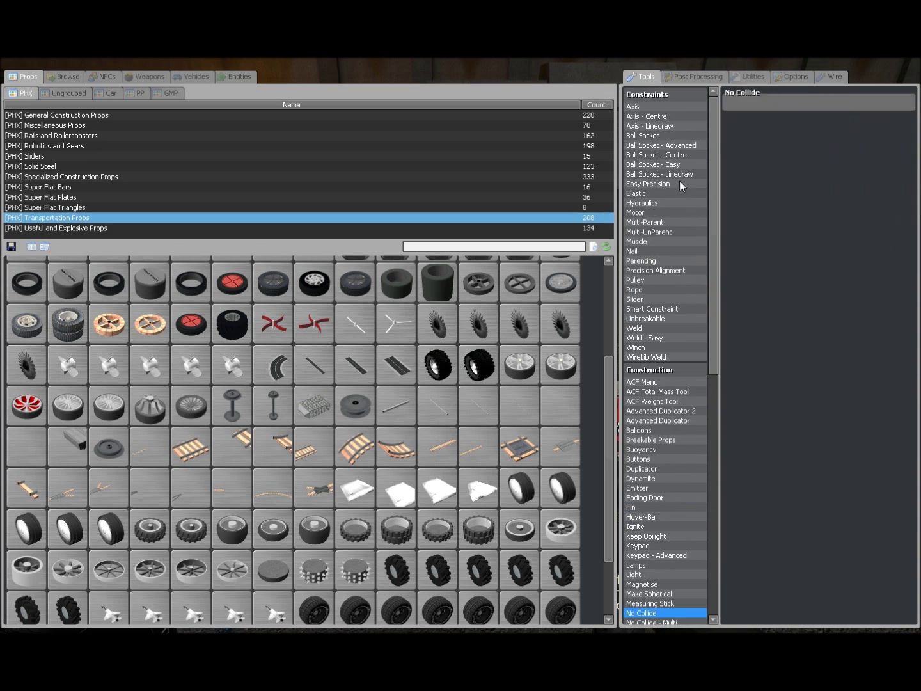
pyautogui.click(662, 146)
pyautogui.click(902, 112)
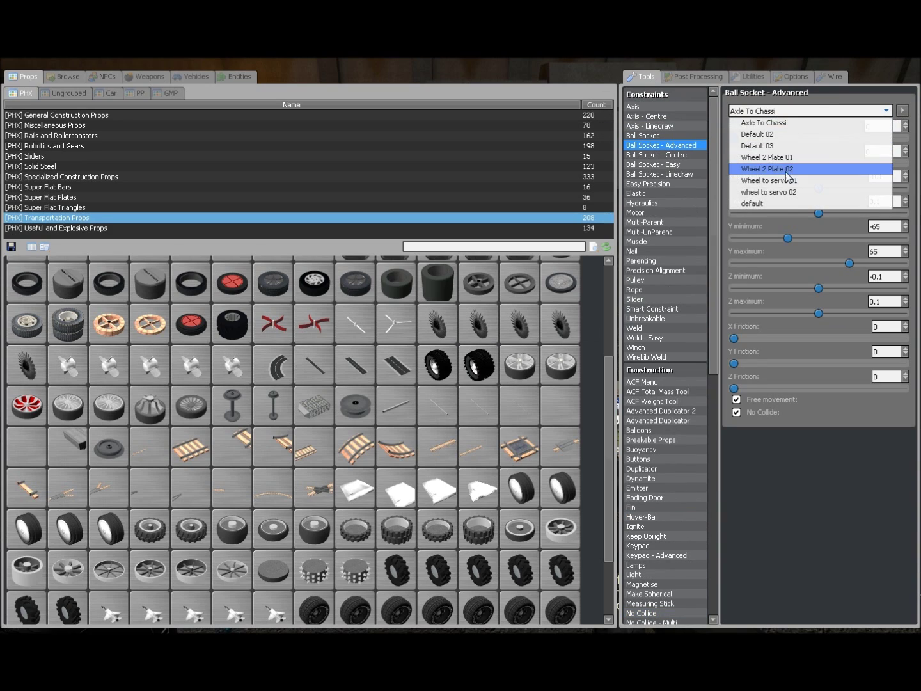
pyautogui.click(787, 158)
pyautogui.press('q')
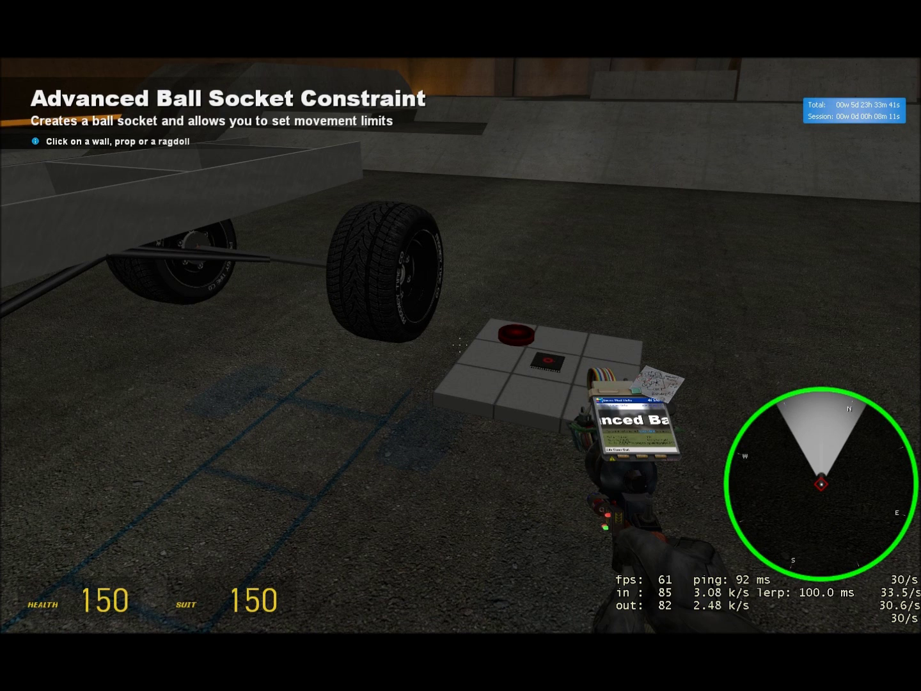
pyautogui.press('q')
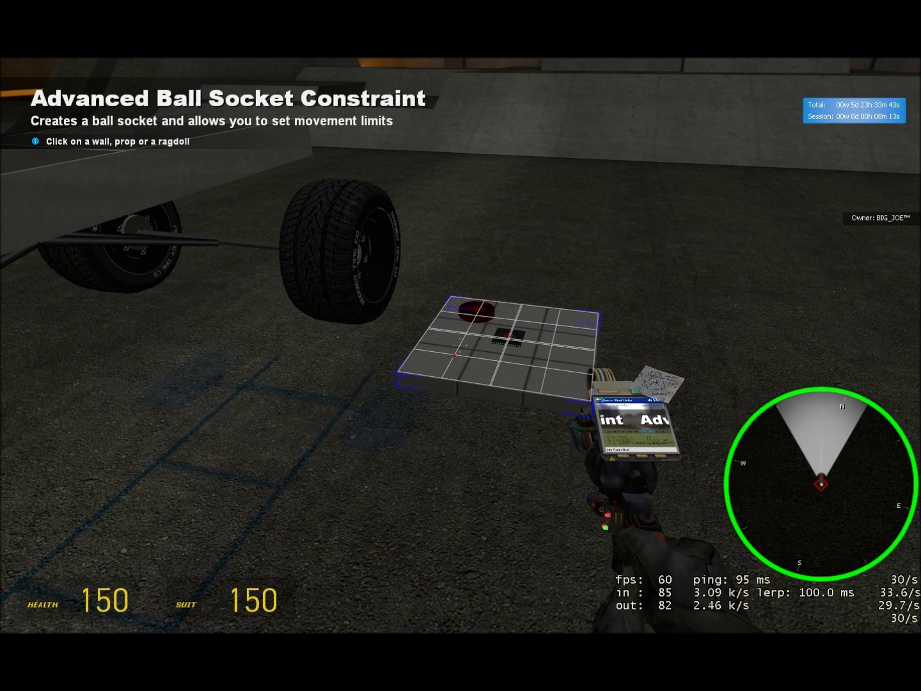
pyautogui.press('q')
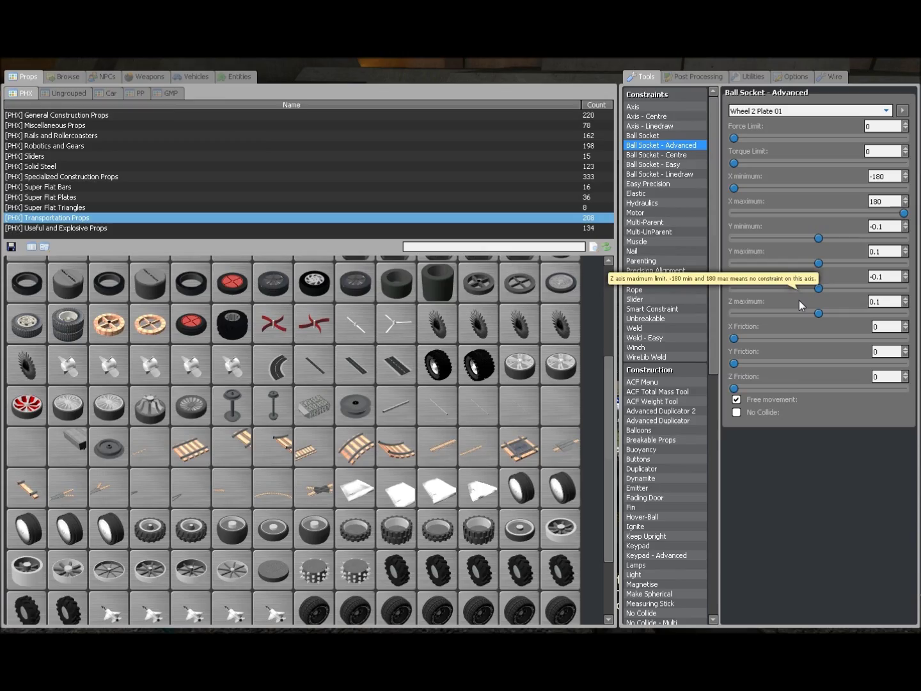
pyautogui.press('q')
pyautogui.click(461, 345)
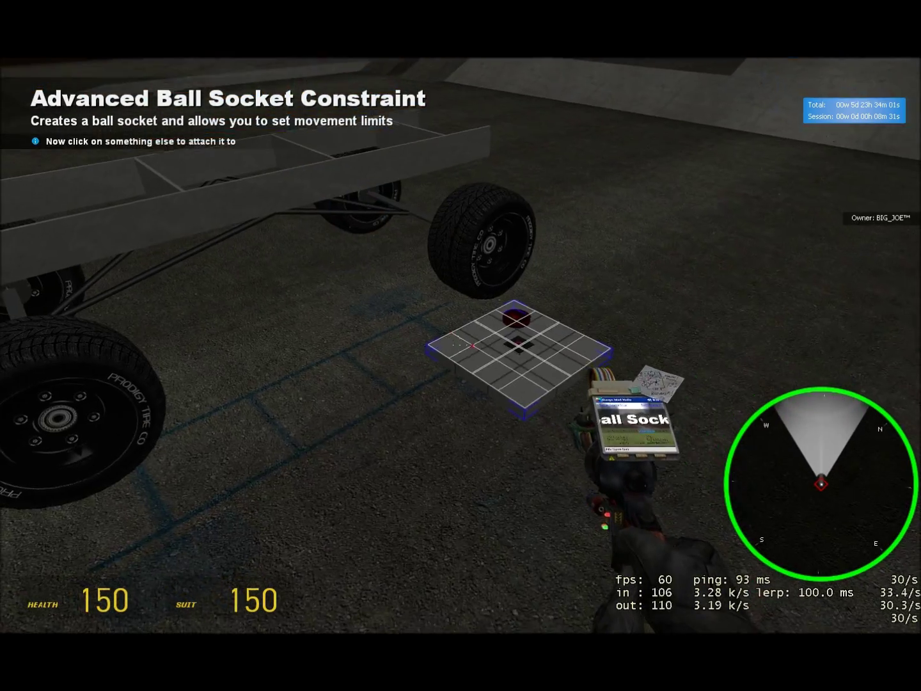
pyautogui.click(461, 345)
pyautogui.click(460, 346)
pyautogui.click(461, 346)
# - Add a second set of advanced ball sockets between the front wheels and the steering plate using the Wheel 2 Plate 02 preset
pyautogui.press('q')
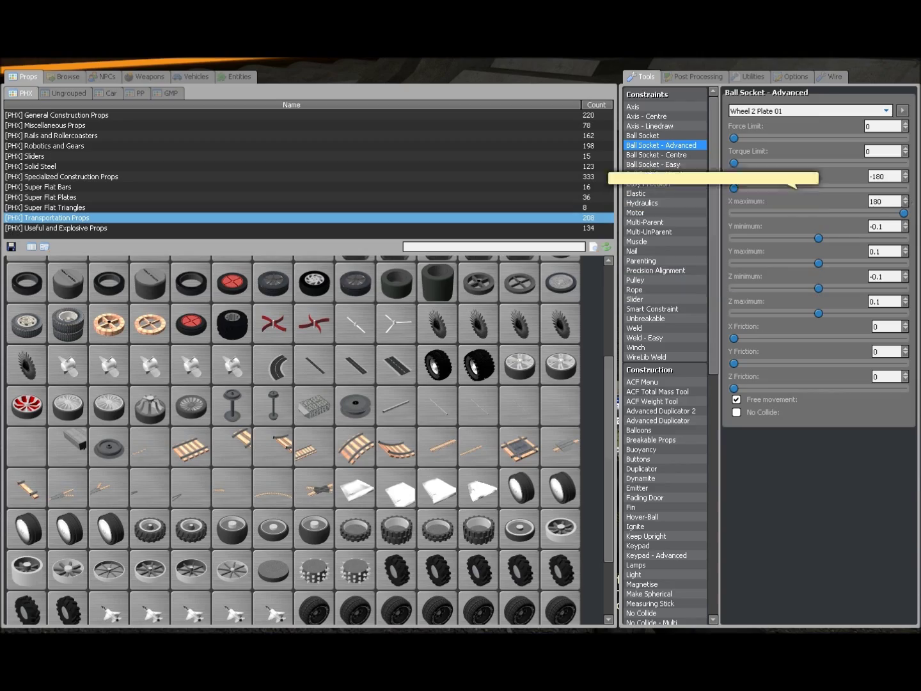
pyautogui.click(886, 111)
pyautogui.click(772, 170)
pyautogui.press('q')
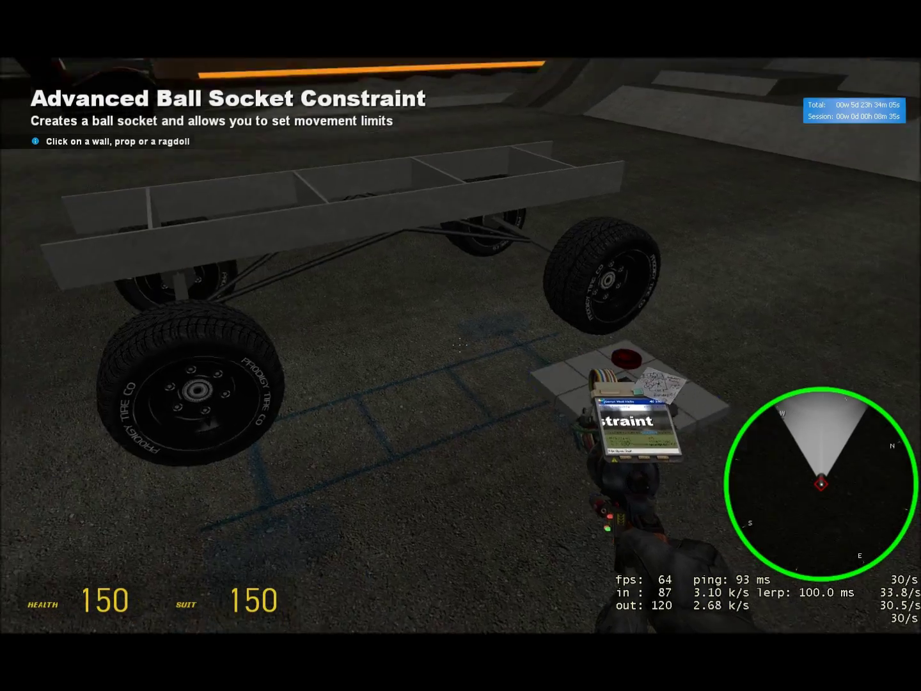
pyautogui.click(460, 345)
pyautogui.click(461, 345)
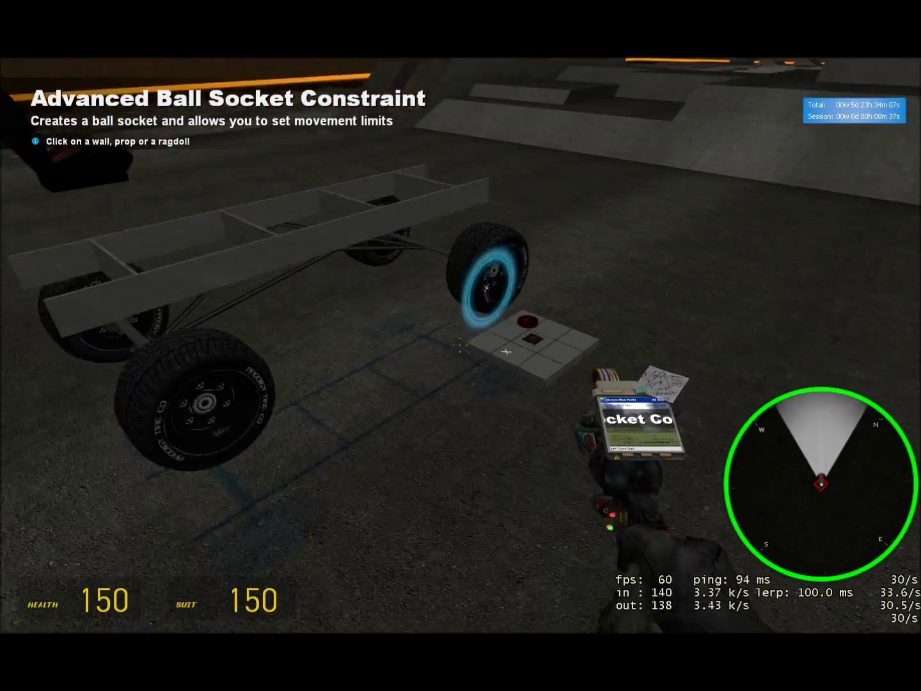
# - Move the driver's seat onto the chassis frame with Precision Alignment, using Point 1 and Point 2, and clear the points
pyautogui.press('q')
pyautogui.press('q')
pyautogui.press('q')
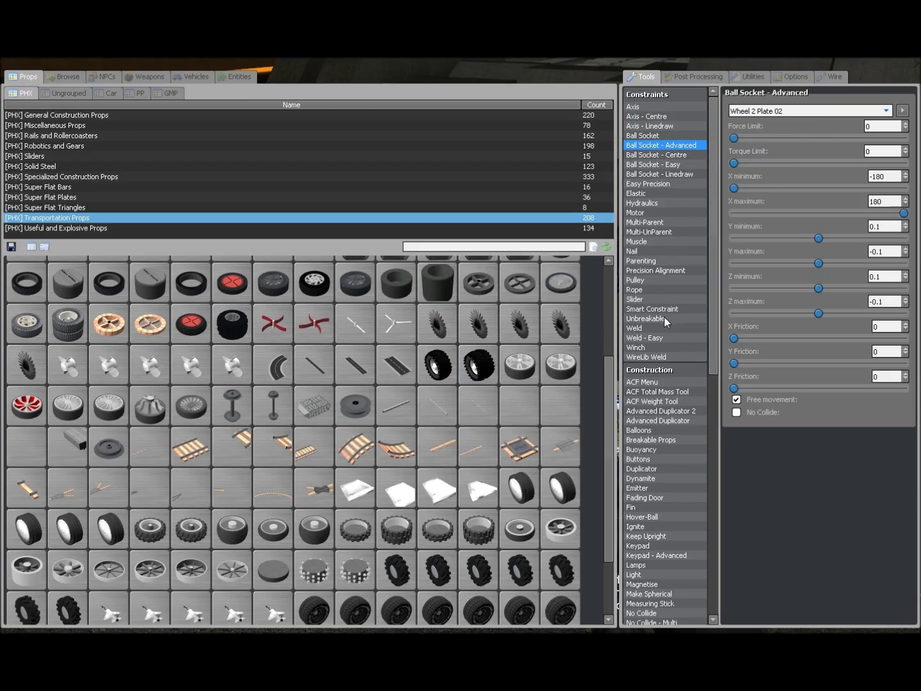
pyautogui.click(656, 270)
pyautogui.press('q')
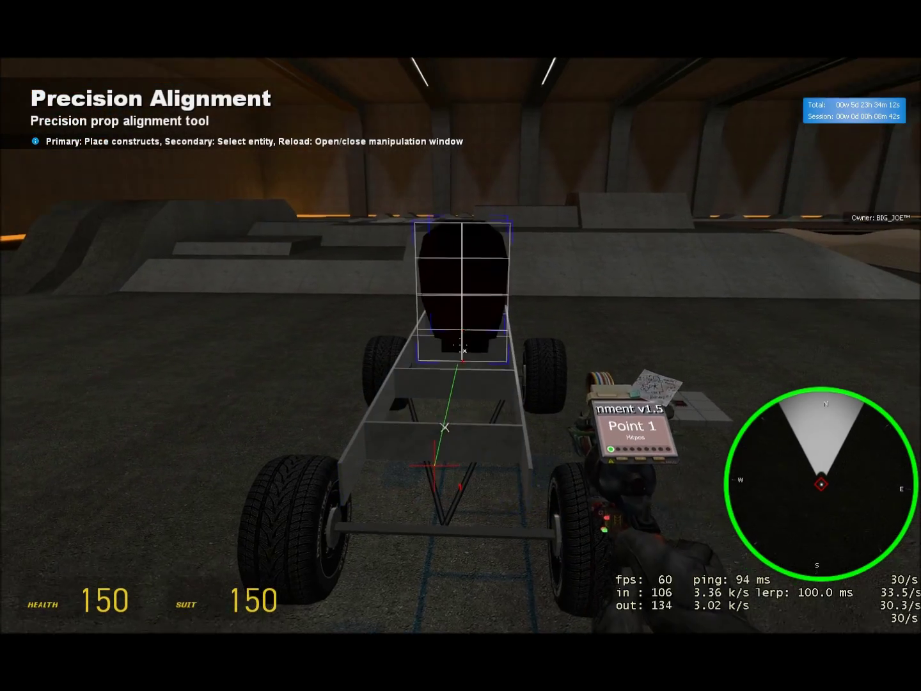
pyautogui.keyDown('shift'); pyautogui.click(460, 345); pyautogui.keyUp('shift')
pyautogui.press('c')
pyautogui.click(460, 346)
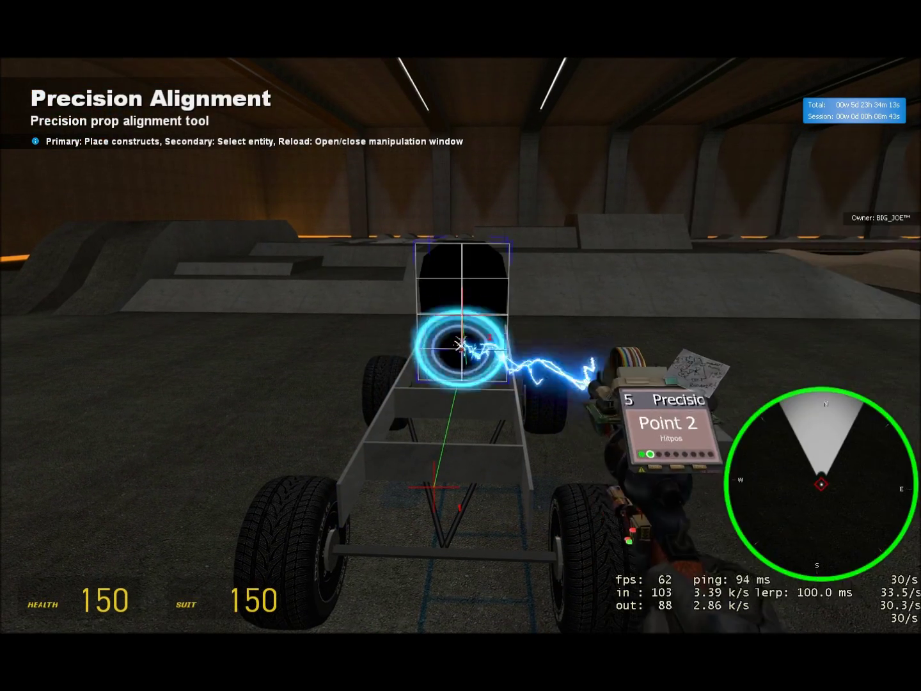
pyautogui.press('c')
pyautogui.click(814, 423)
pyautogui.press('r')
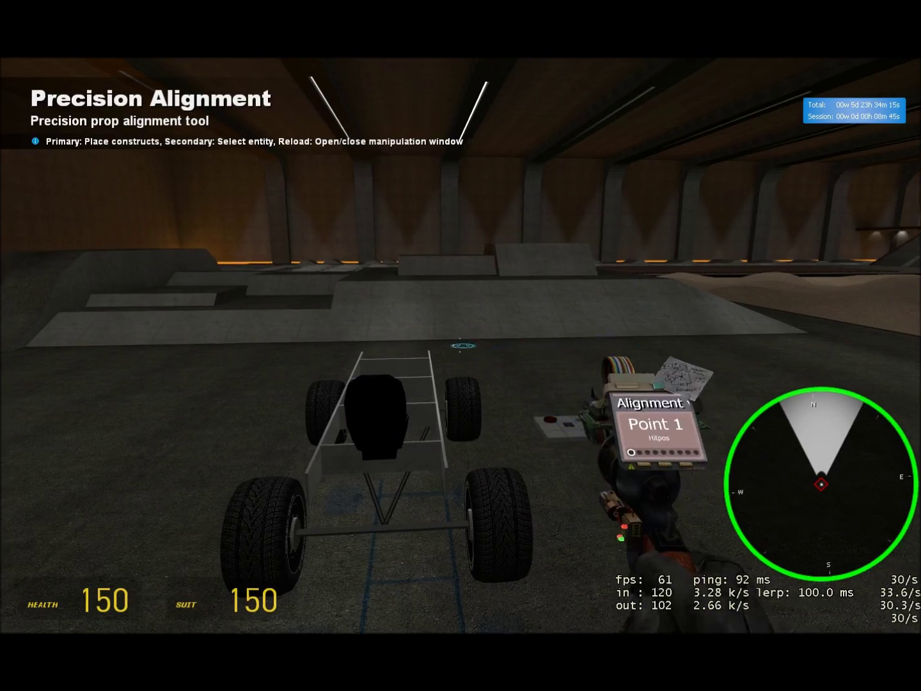
# - Weld the driver's seat to the chassis frame with the Weld tool
pyautogui.press('q')
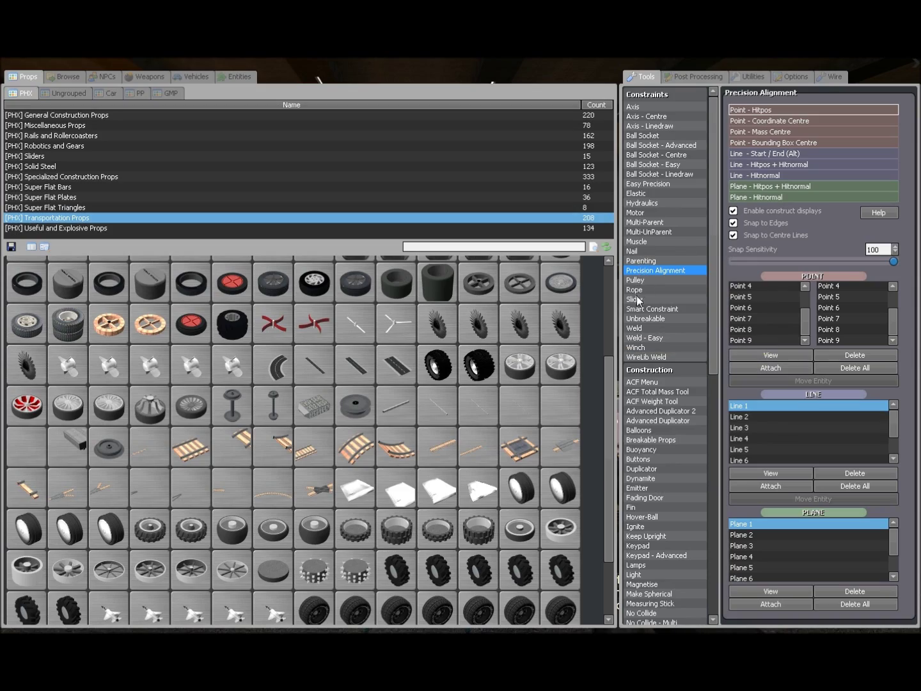
pyautogui.click(637, 328)
pyautogui.press('q')
pyautogui.click(461, 345)
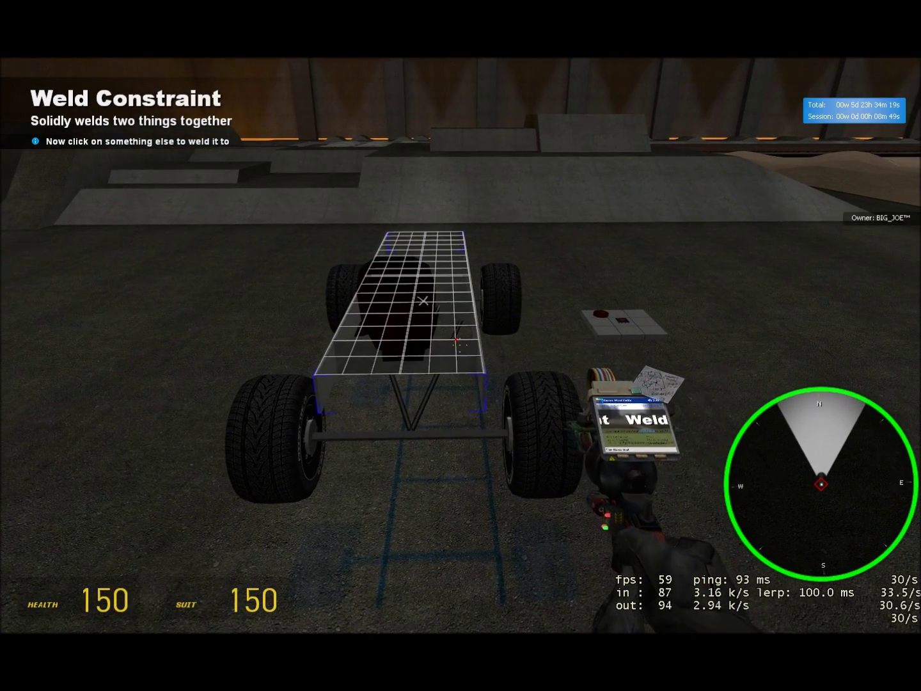
pyautogui.click(461, 346)
# - Set the chassis frame's weight to 2000 with the Weight tool
pyautogui.press('q')
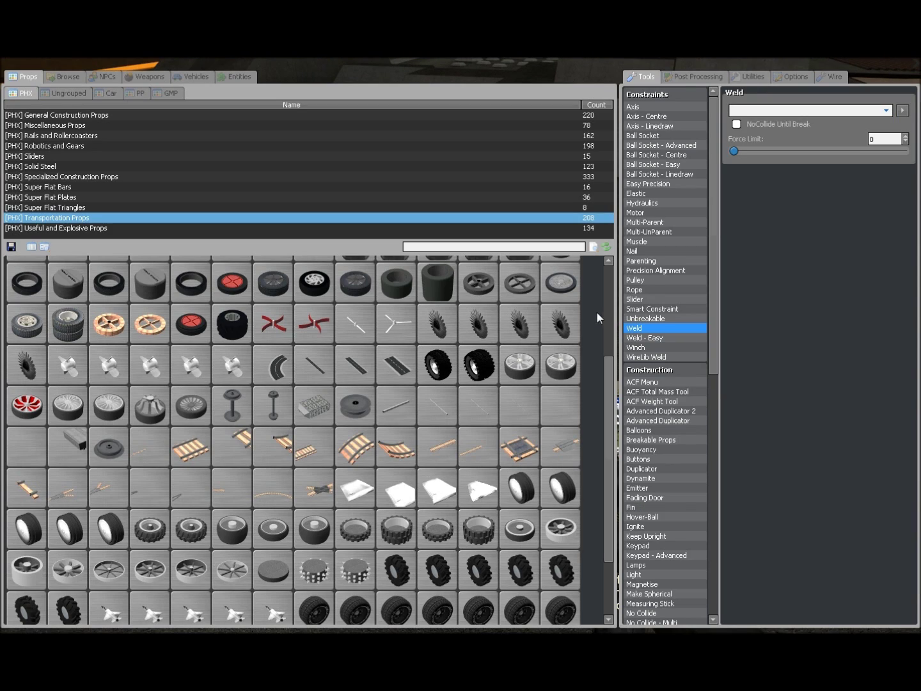
pyautogui.scroll(-10, 661, 496)
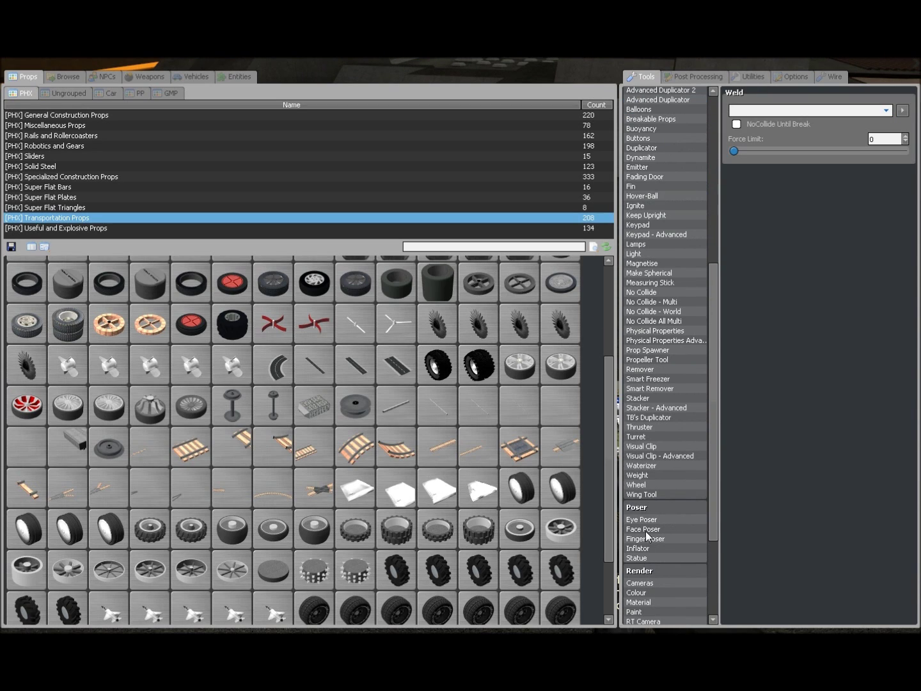
pyautogui.click(640, 475)
pyautogui.moveTo(890, 126); pyautogui.dragTo(814, 135)
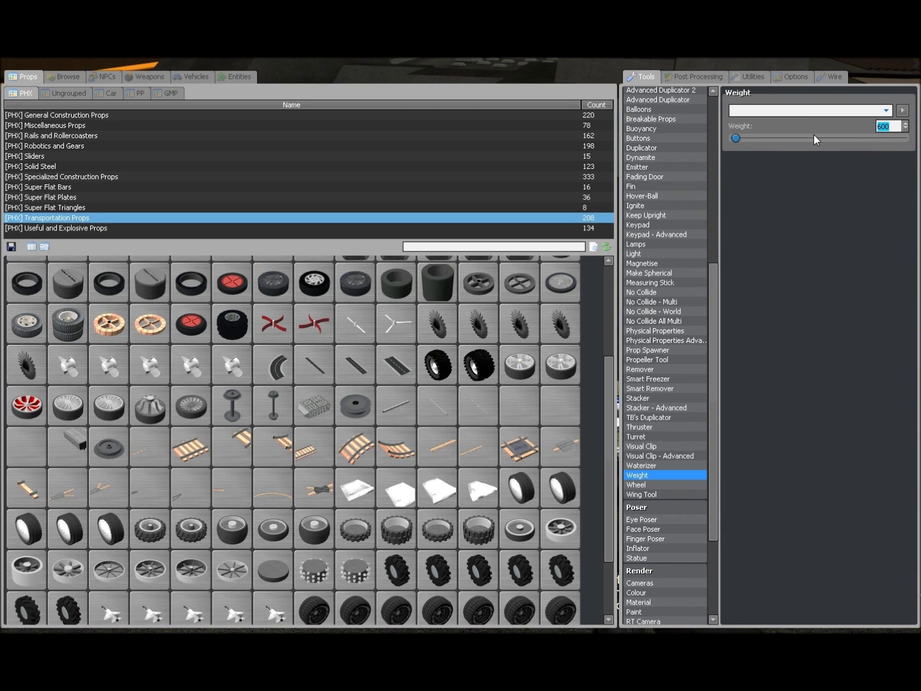
pyautogui.write('2000qd')
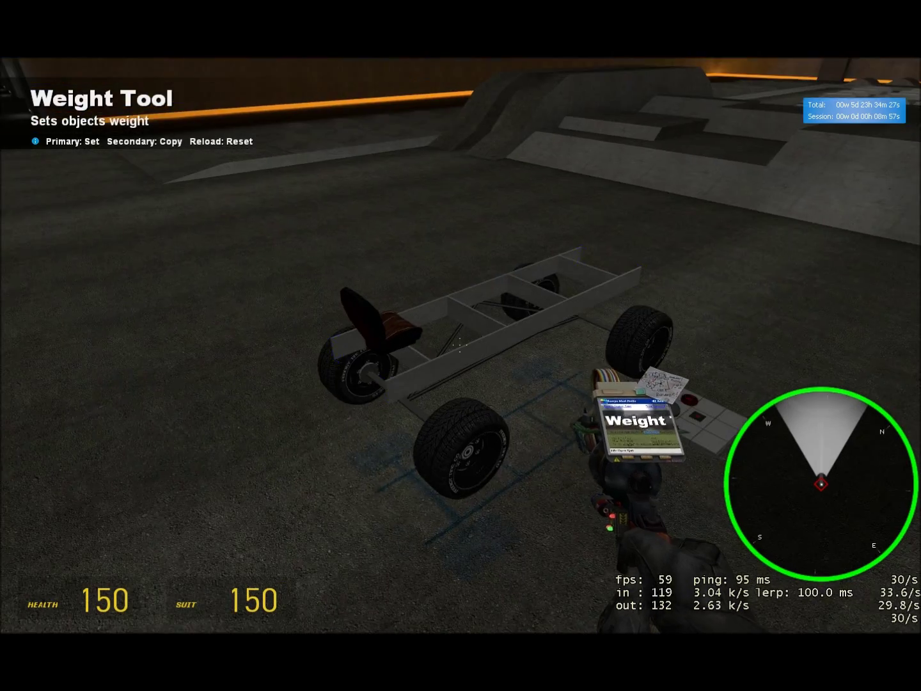
pyautogui.write('w')
pyautogui.click(460, 345)
# - Set the weight of the axles and wheels to 600 with the Weight tool
pyautogui.press('q')
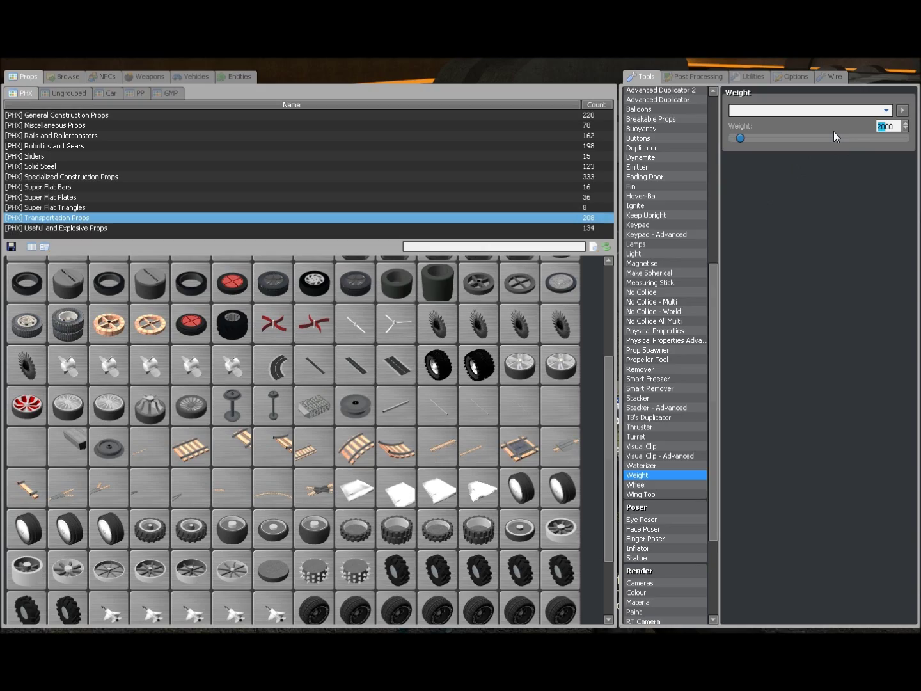
pyautogui.write('6qaw')
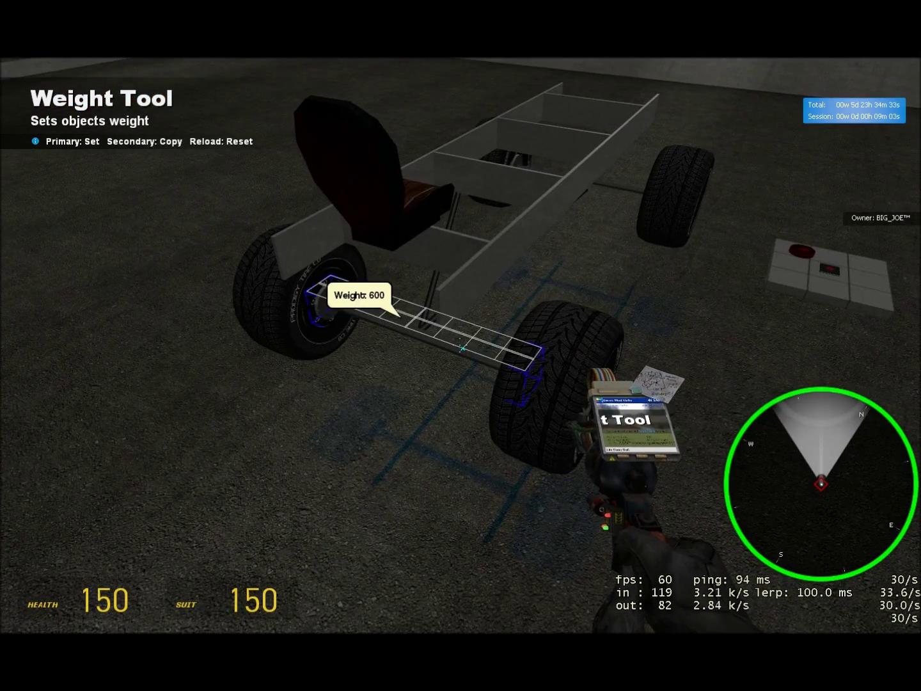
pyautogui.click(461, 349)
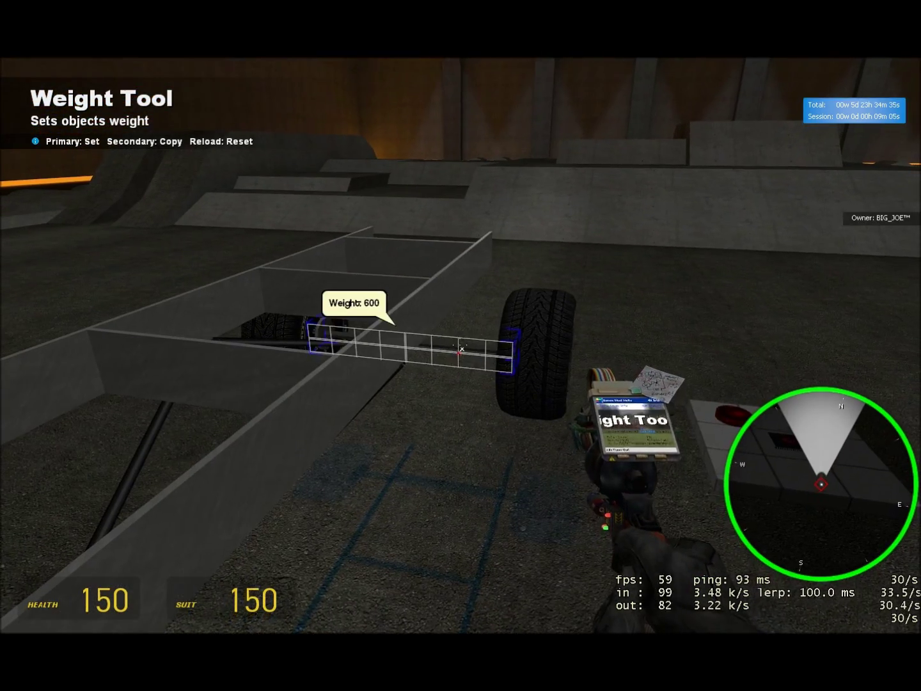
pyautogui.press('q')
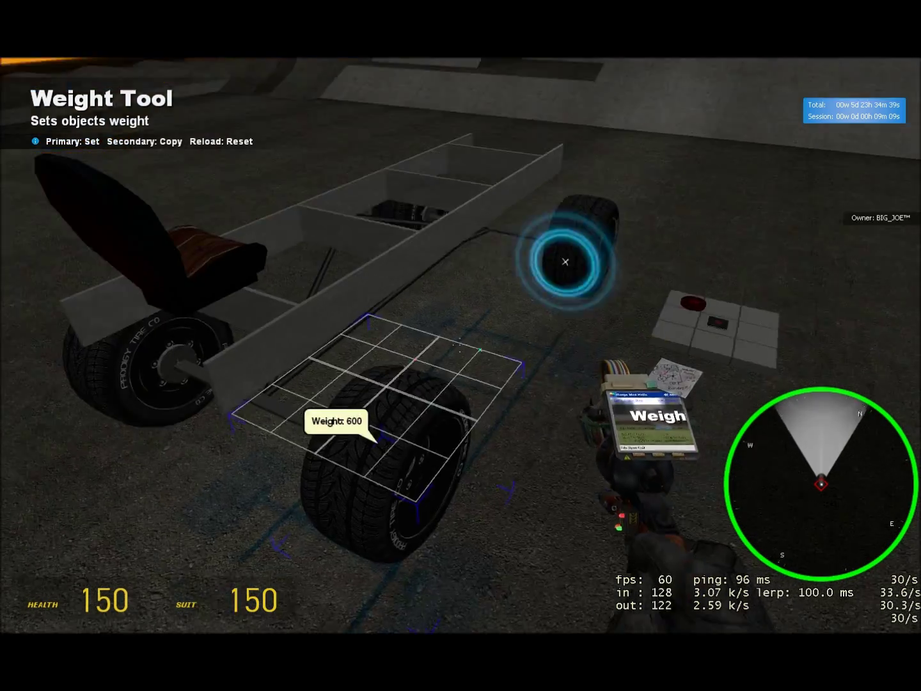
pyautogui.click(461, 348)
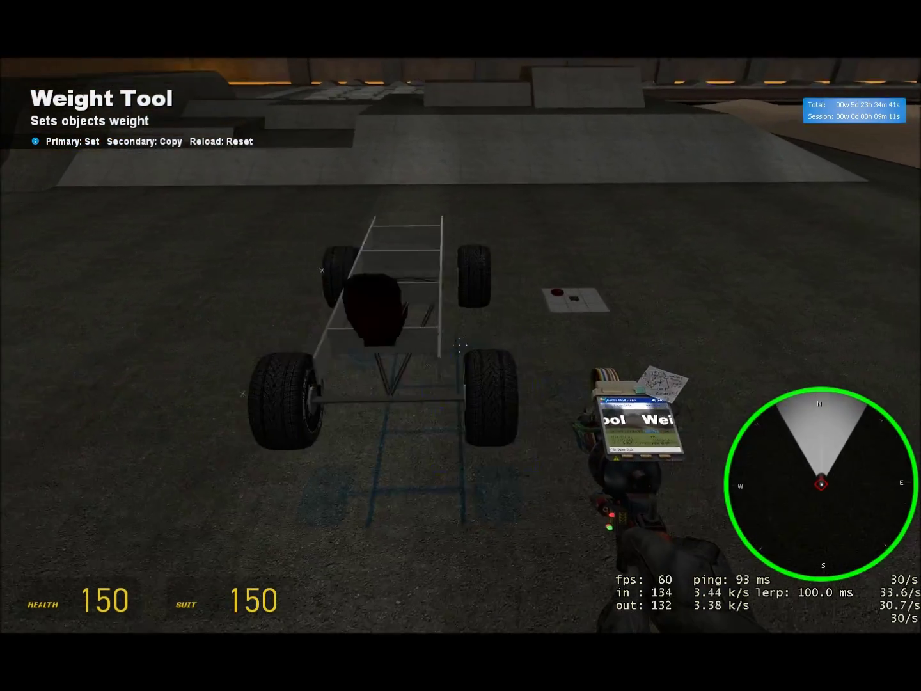
# - Choose the Physical Properties tool and query the existing material binding with the console command "bind =", then resume the game
pyautogui.press('q')
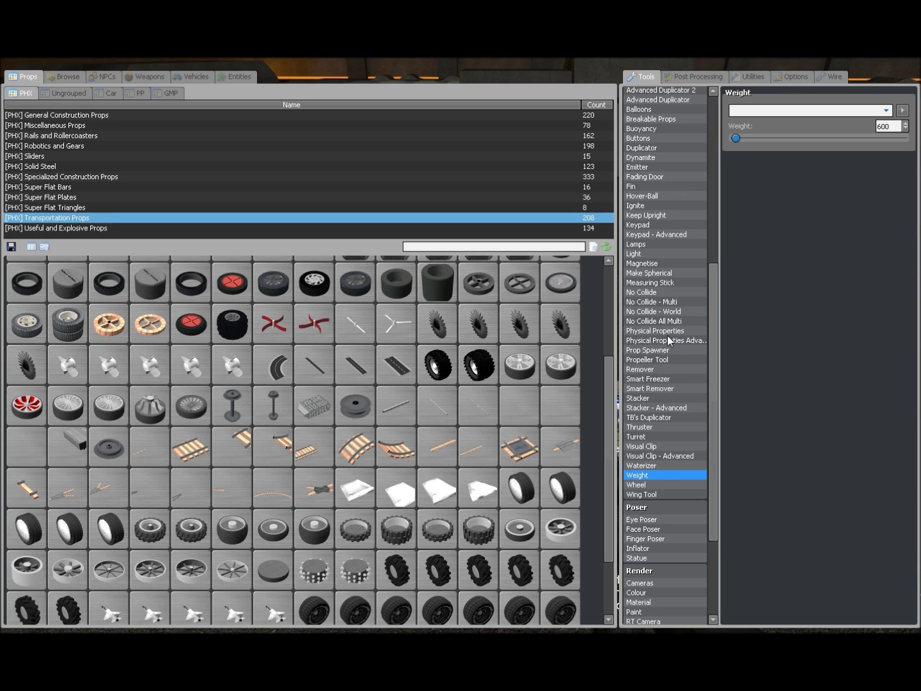
pyautogui.click(670, 332)
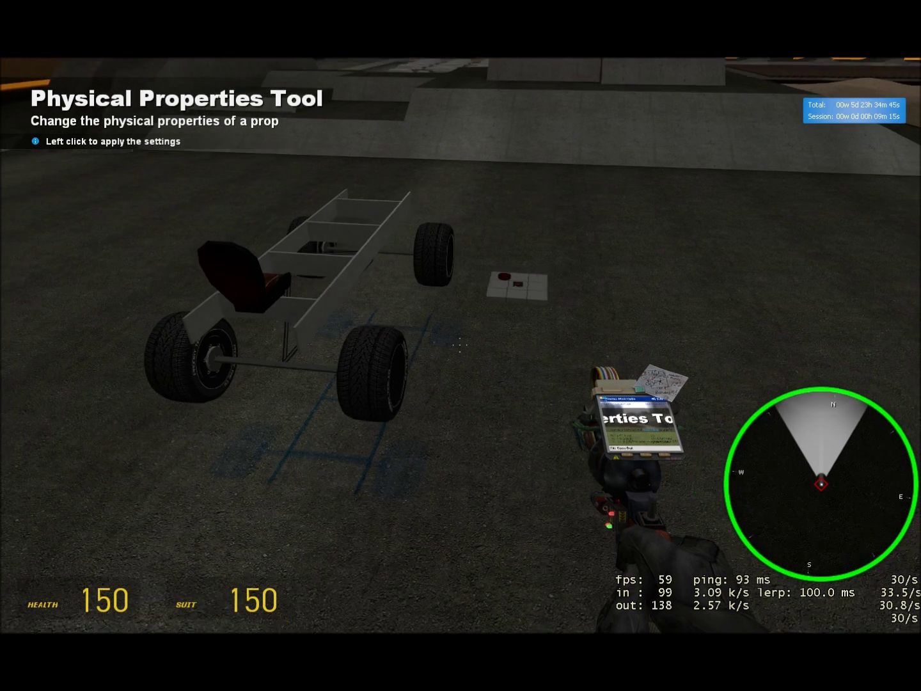
pyautogui.press('`')
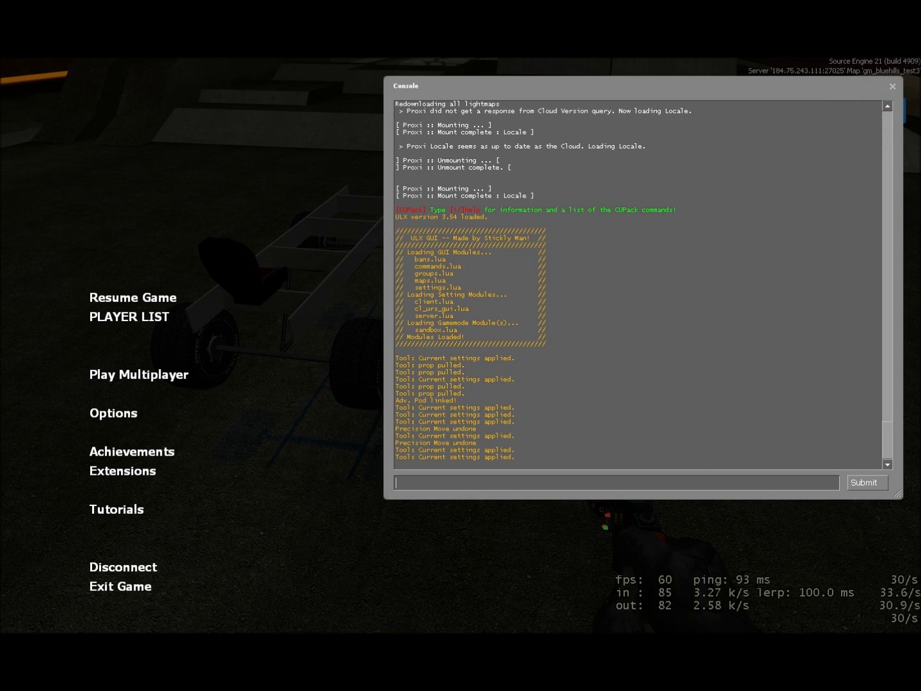
pyautogui.write('bind =')
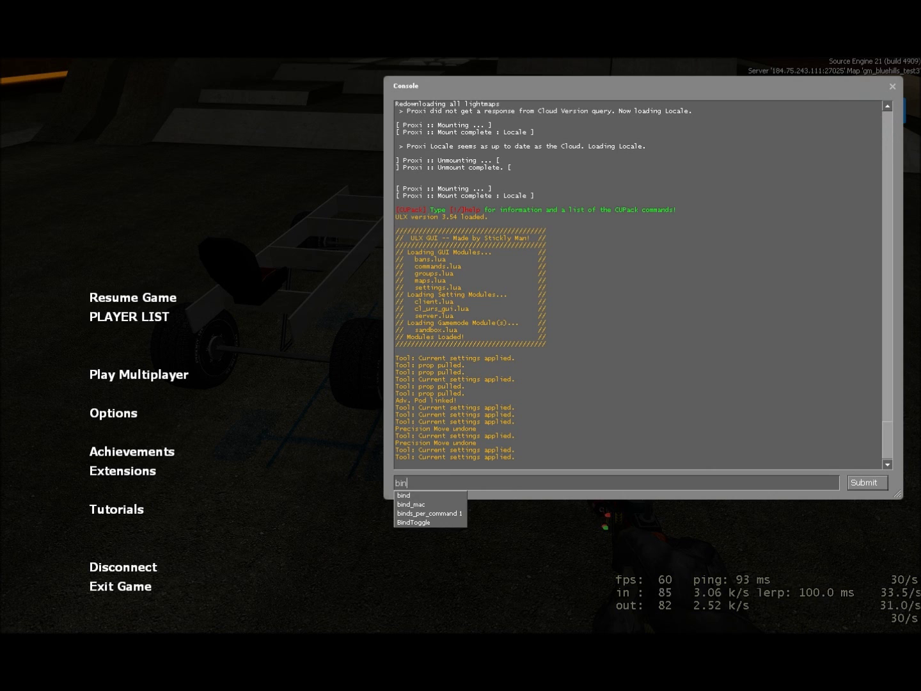
pyautogui.press('Return')
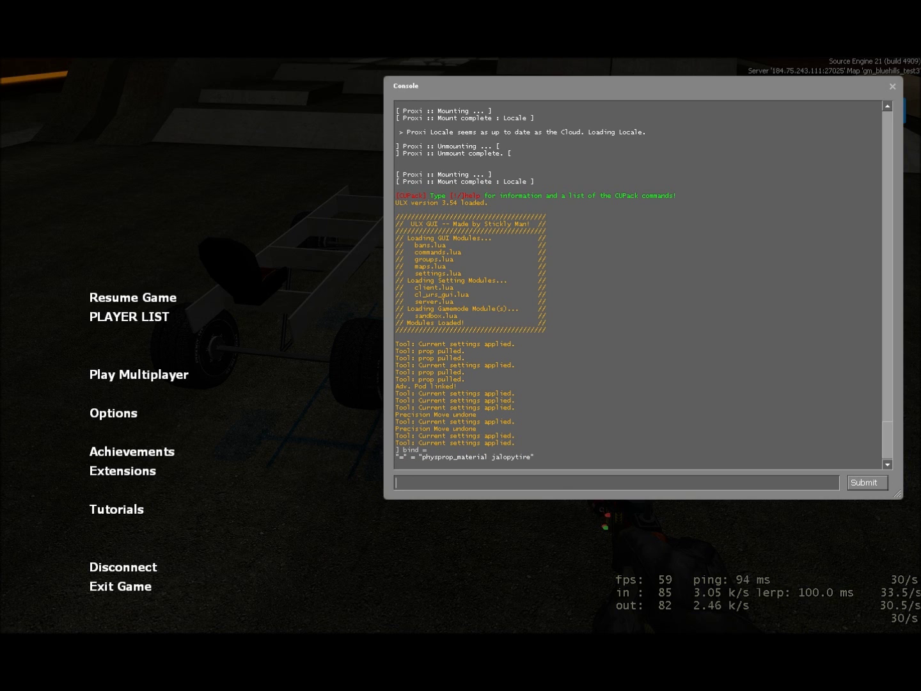
pyautogui.click(193, 298)
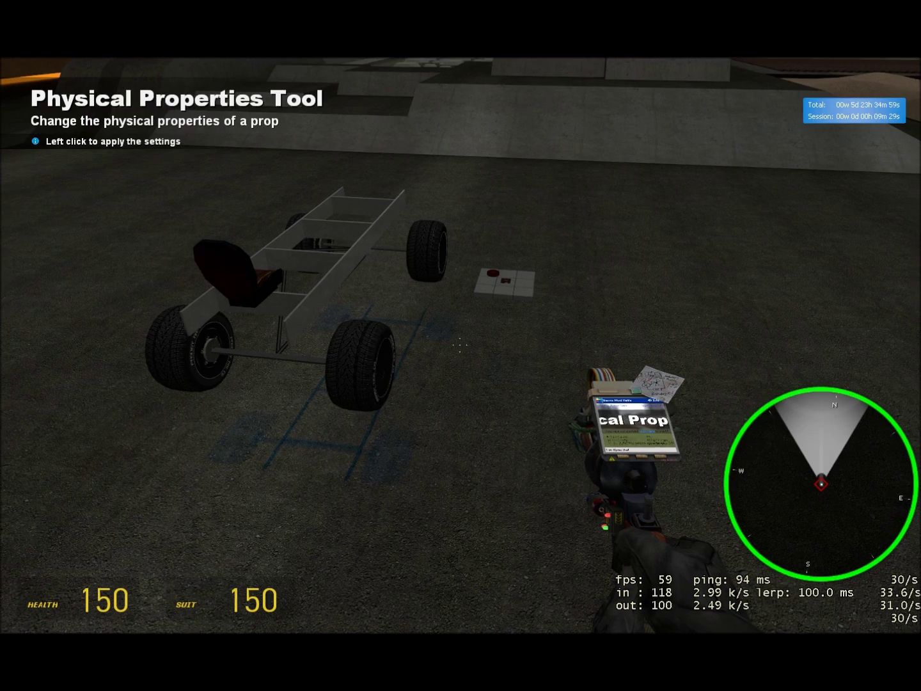
# - Apply the jalopytire physical material to the vehicle's wheels with the Physical Properties tool
pyautogui.press('s')
pyautogui.press('a')
pyautogui.press('a')
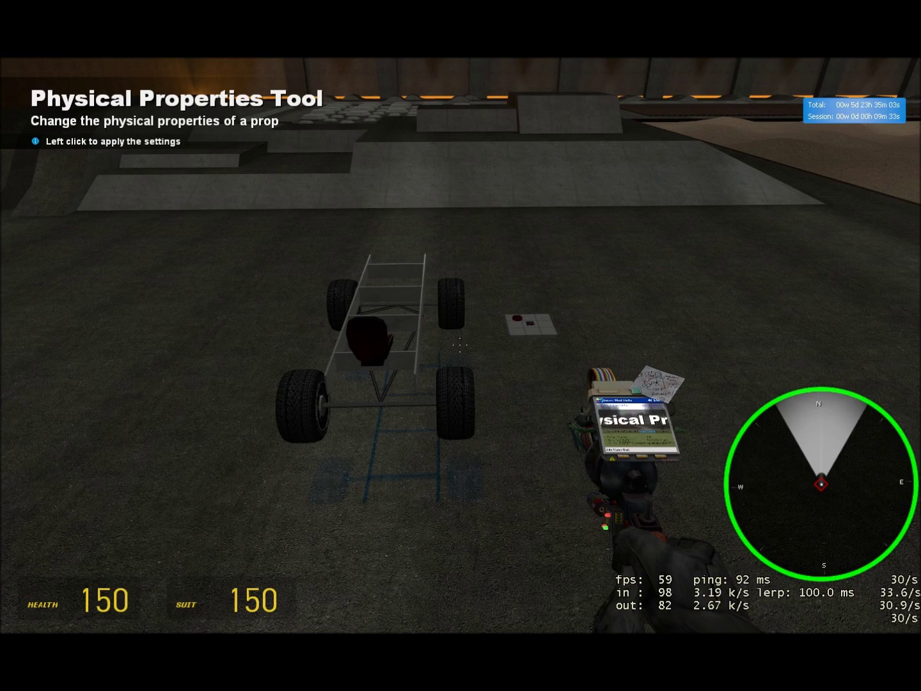
pyautogui.press('w')
pyautogui.click(459, 346)
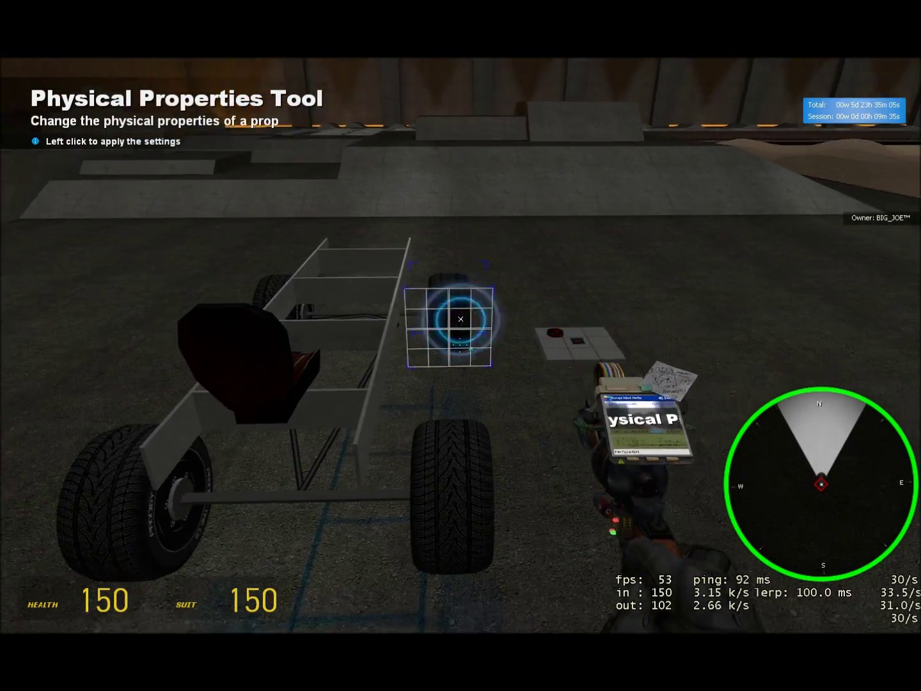
pyautogui.click(459, 345)
pyautogui.click(460, 345)
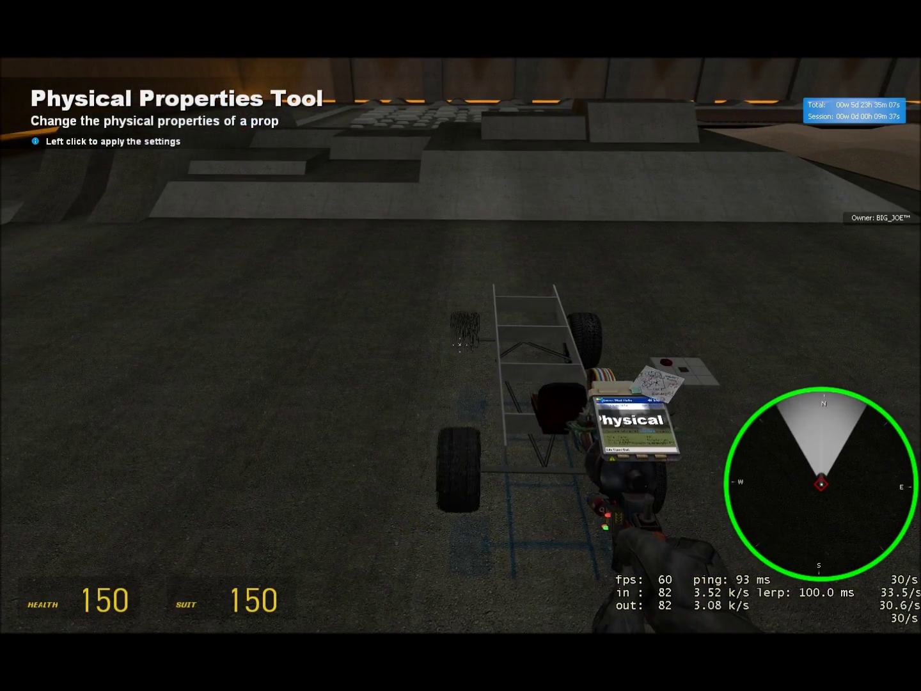
pyautogui.press('d')
pyautogui.press('w')
pyautogui.press('s')
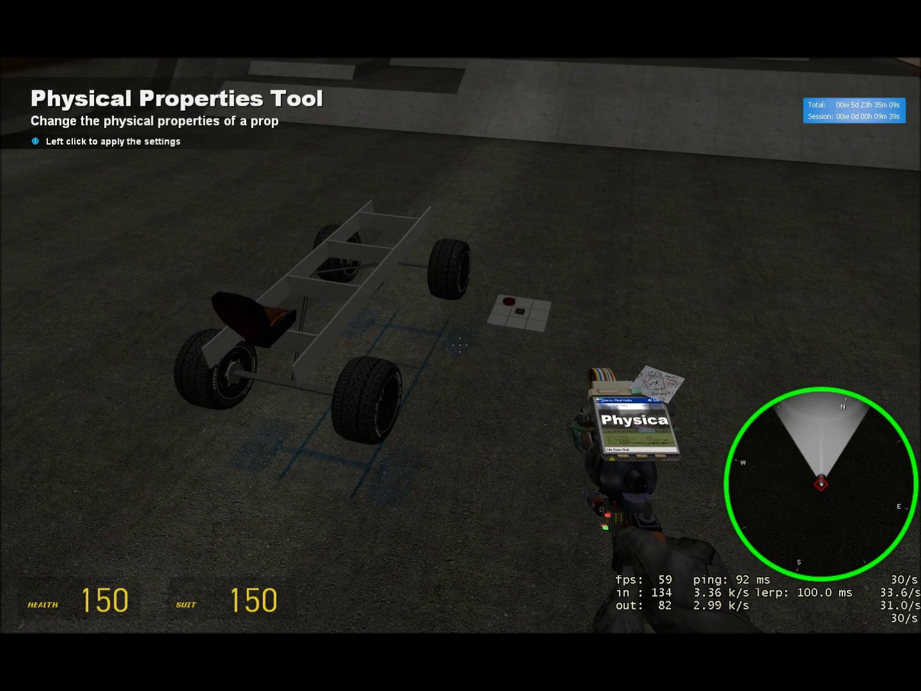
# - Unfreeze the whole vehicle with the Physics Gun and get into the driver's seat
pyautogui.press('w')
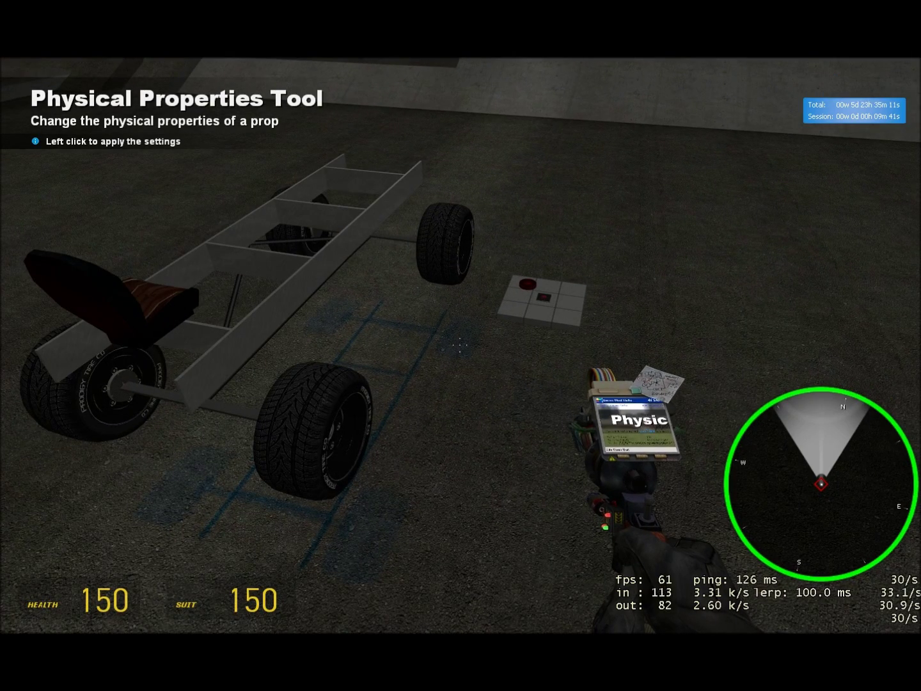
pyautogui.press('a')
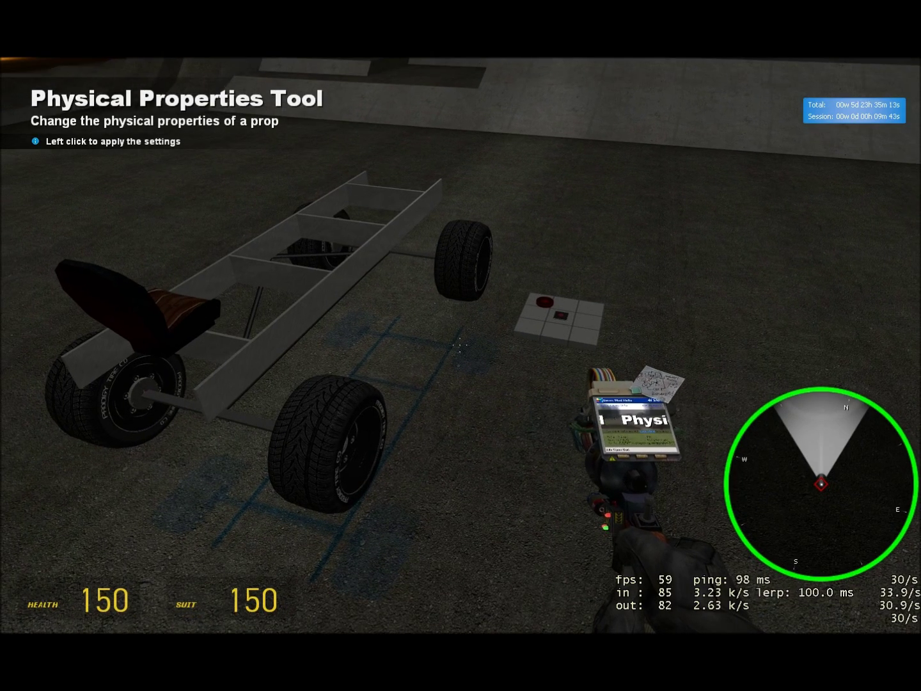
pyautogui.press('1')
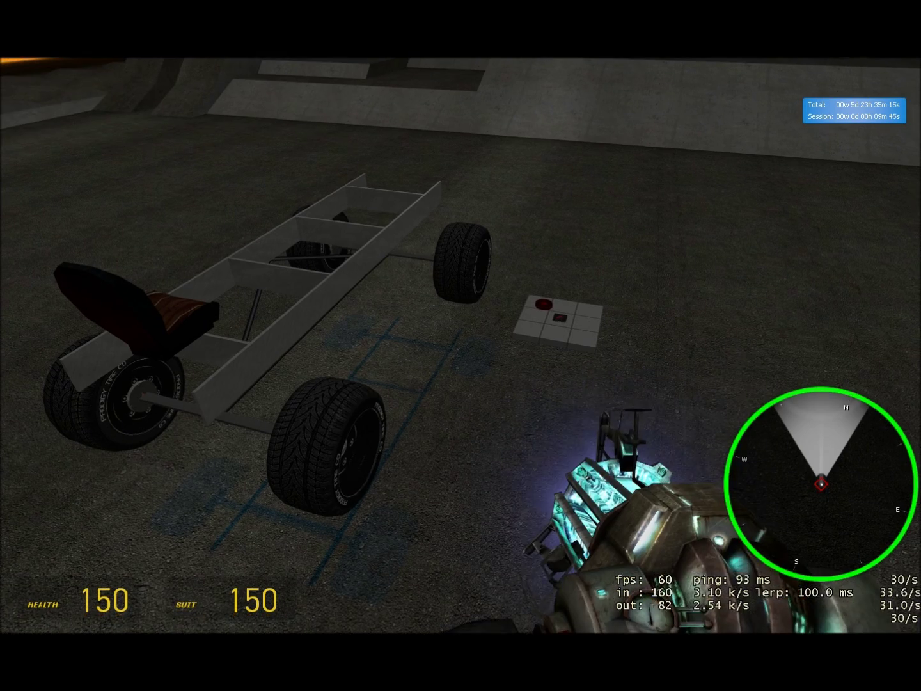
pyautogui.press('s')
pyautogui.press('r')
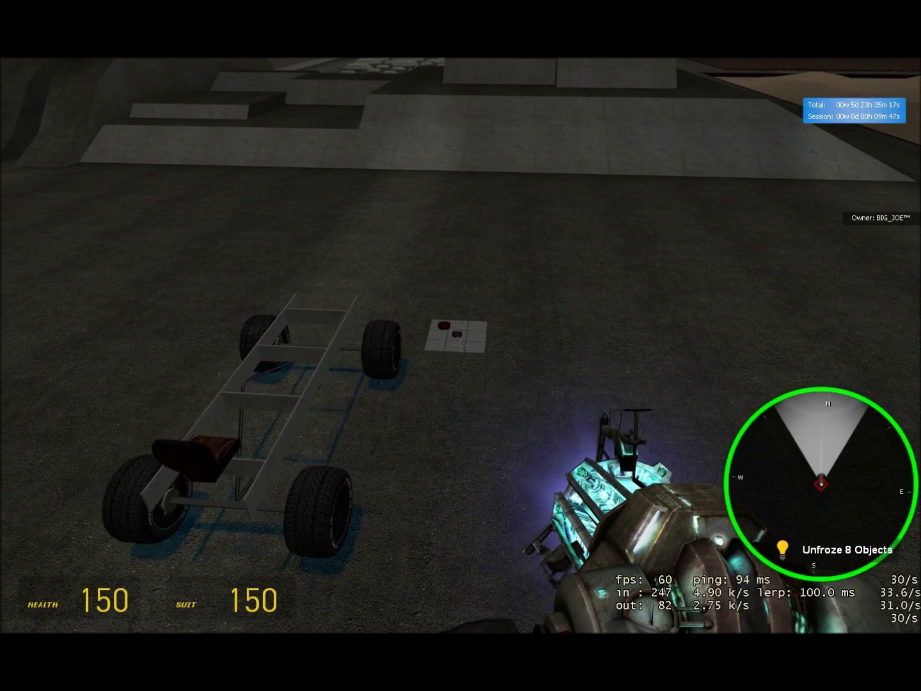
pyautogui.press('w')
pyautogui.press('e')
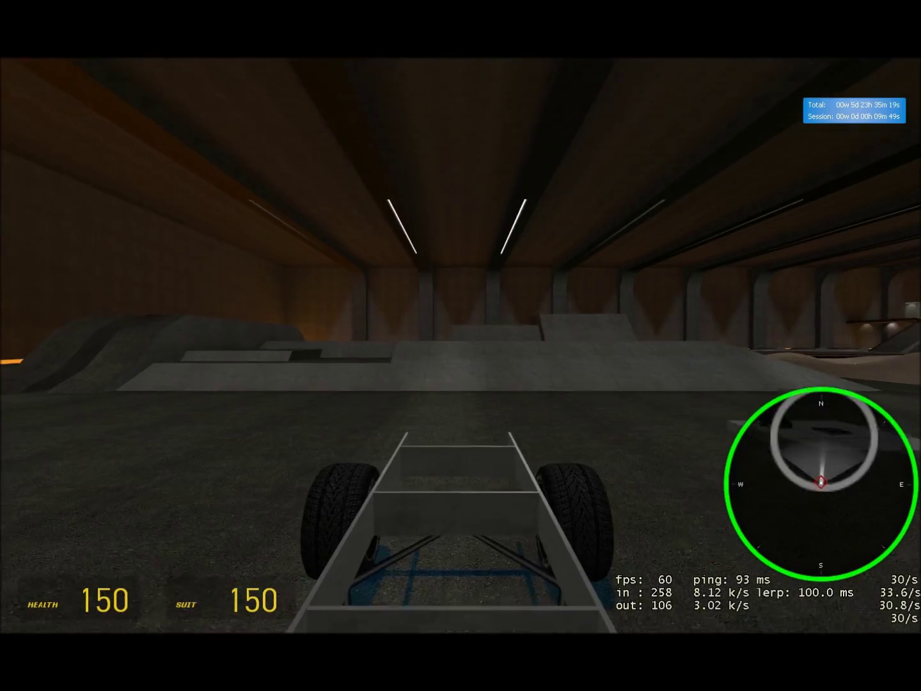
# - Test-drive the vehicle over the concrete ramps, steering both ways to check the steering and suspension
pyautogui.press('w')
pyautogui.press('d')
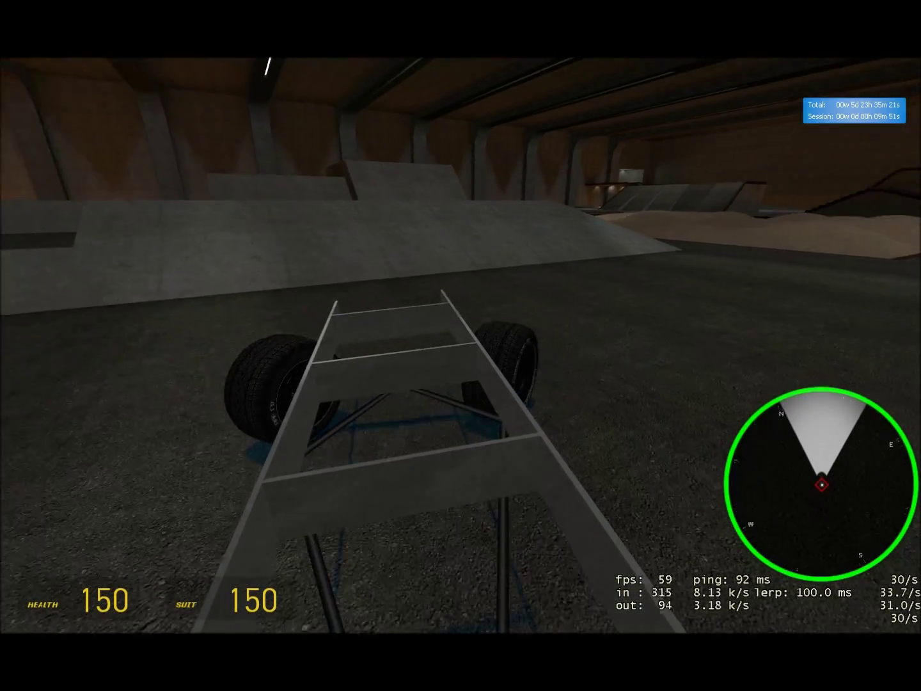
pyautogui.press('a')
pyautogui.press('w')
pyautogui.press('a')
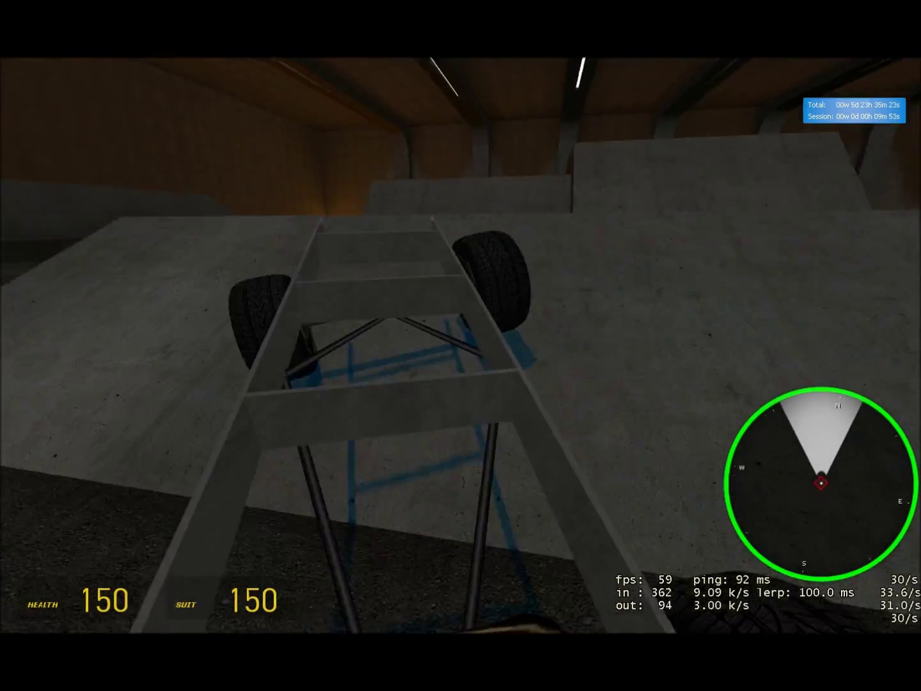
pyautogui.press('w')
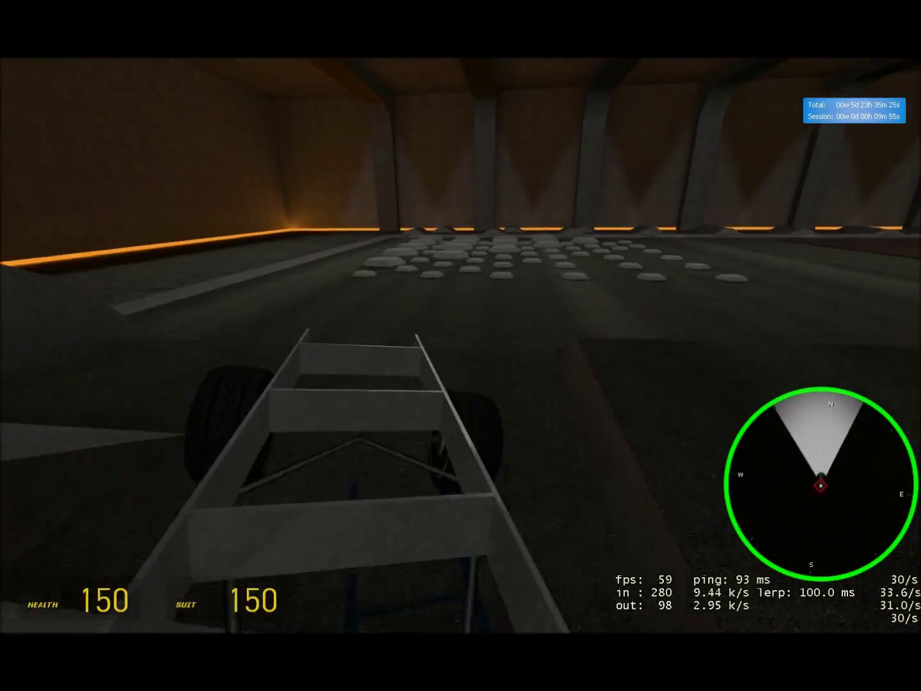
pyautogui.press('s')
pyautogui.press('a')
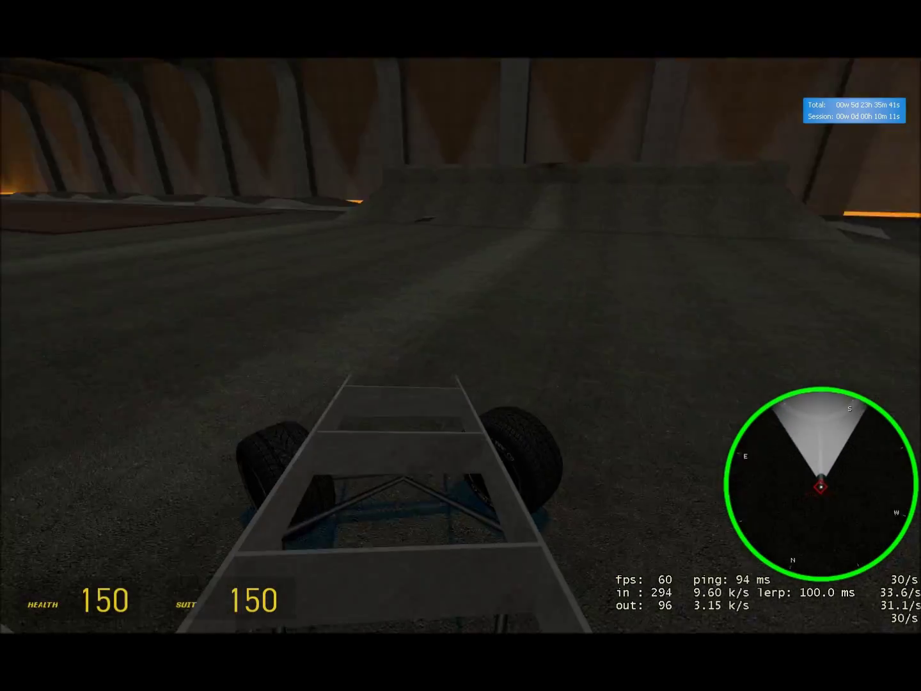
pyautogui.press('w')
pyautogui.press('a')
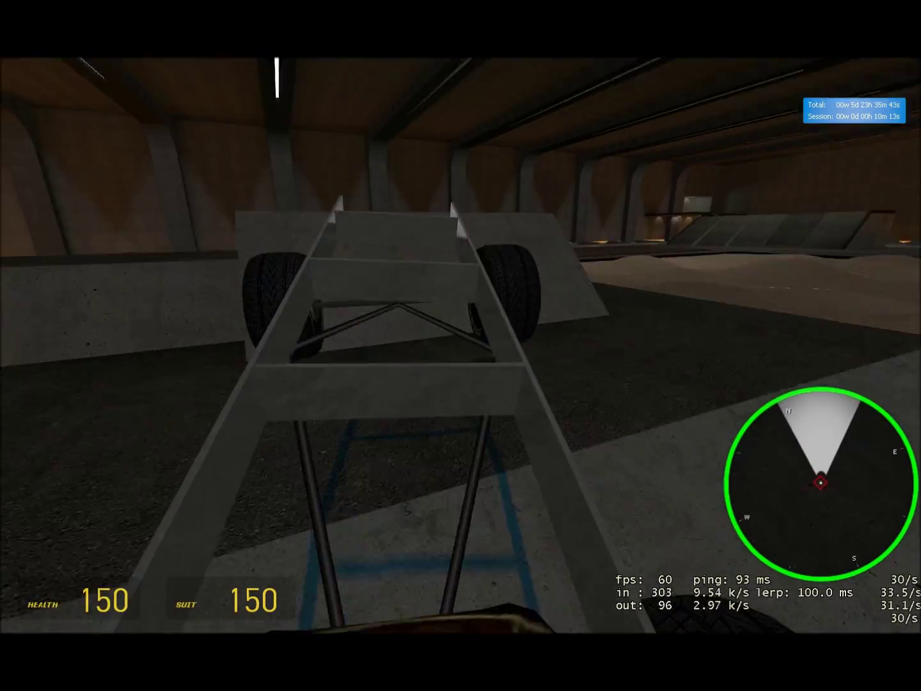
pyautogui.press('w')
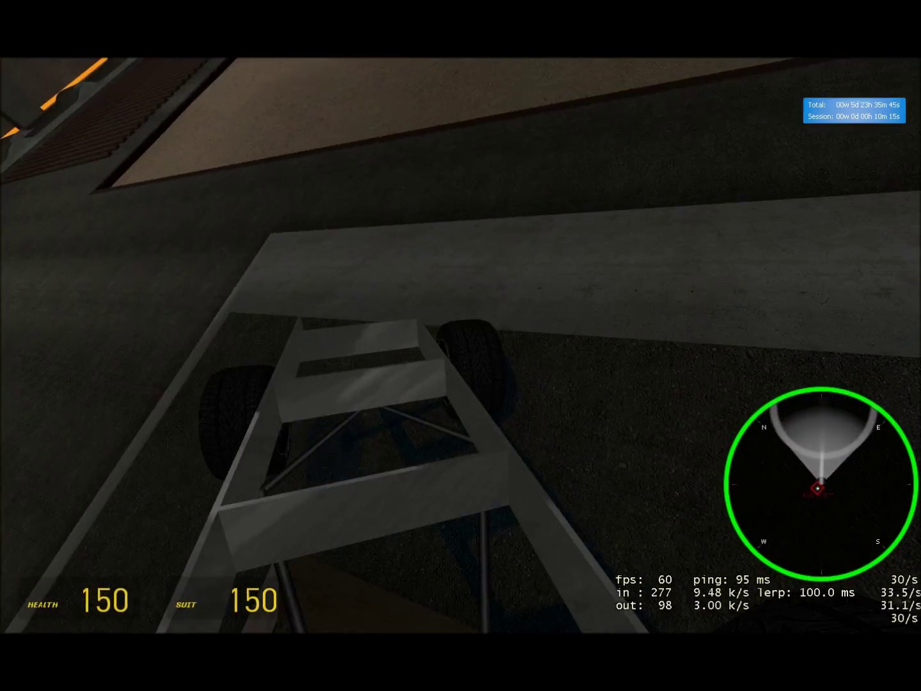
# - Drive the vehicle across the field of concrete bumps and back towards the ramps to test the suspension
pyautogui.press('w')
pyautogui.press('a')
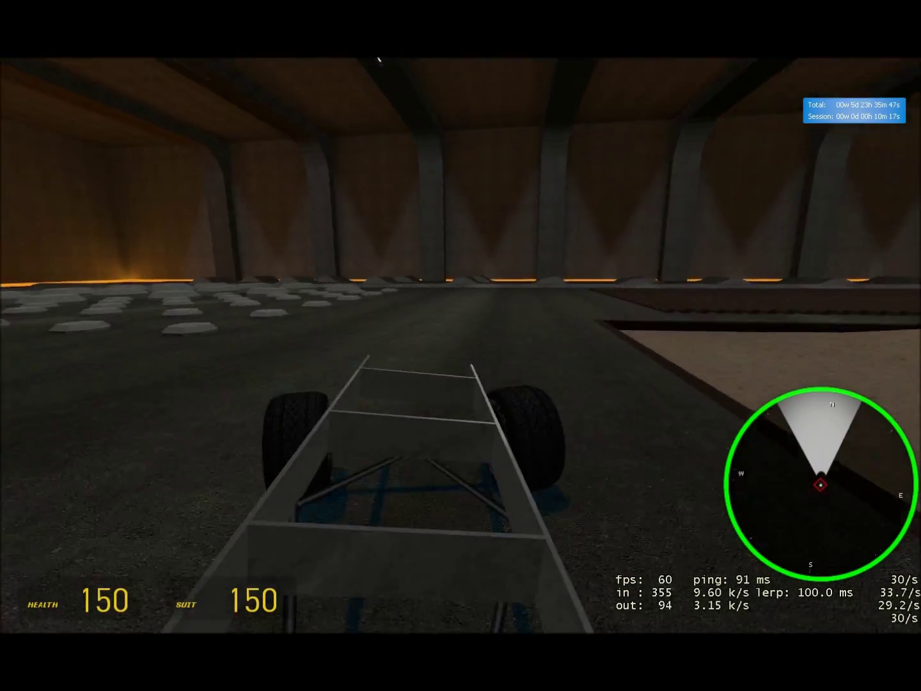
pyautogui.press('w')
pyautogui.press('a')
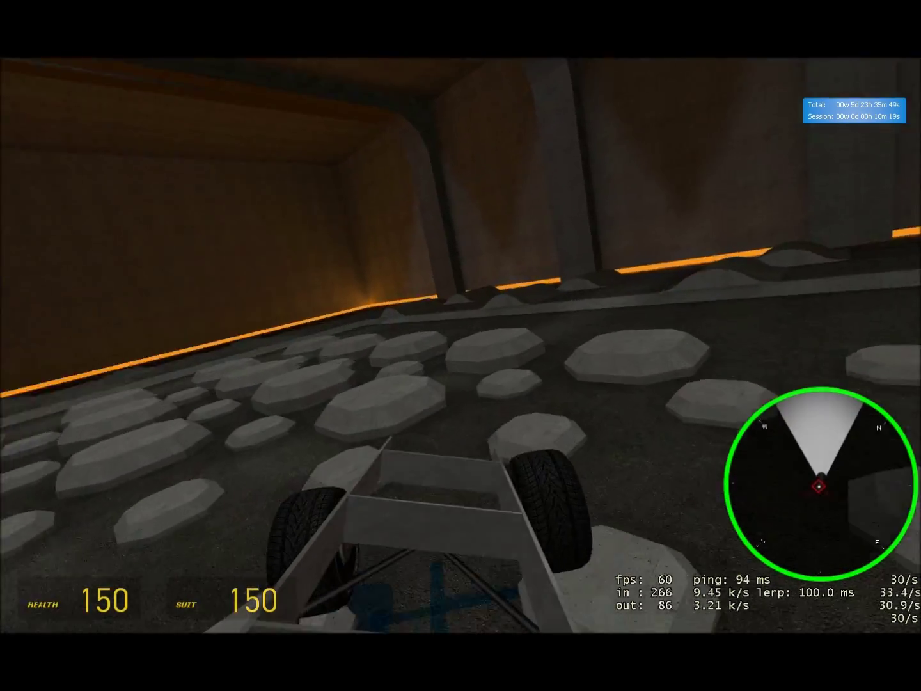
pyautogui.press('w')
pyautogui.press('a')
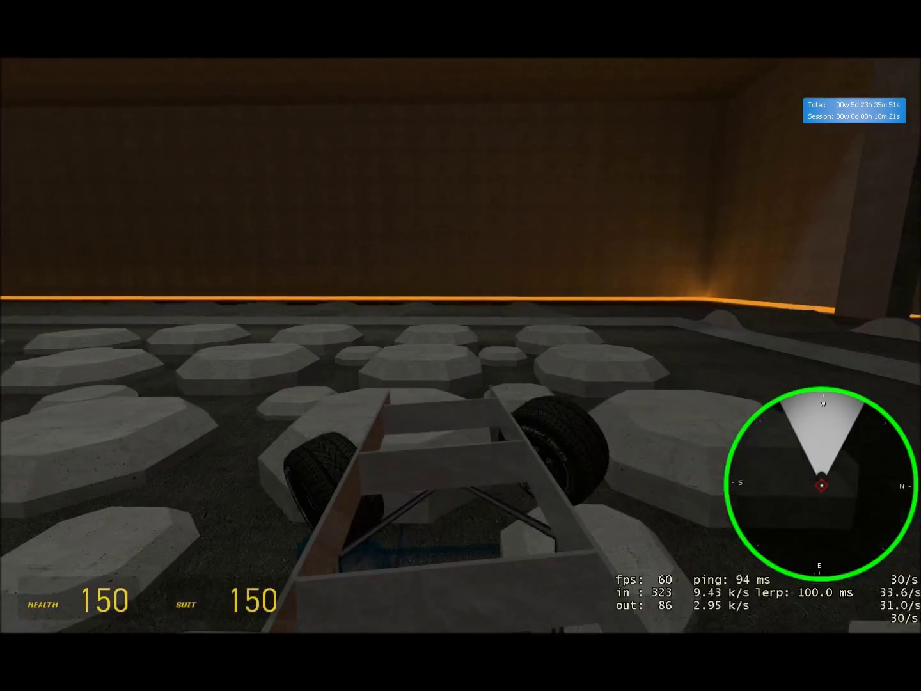
pyautogui.press('a')
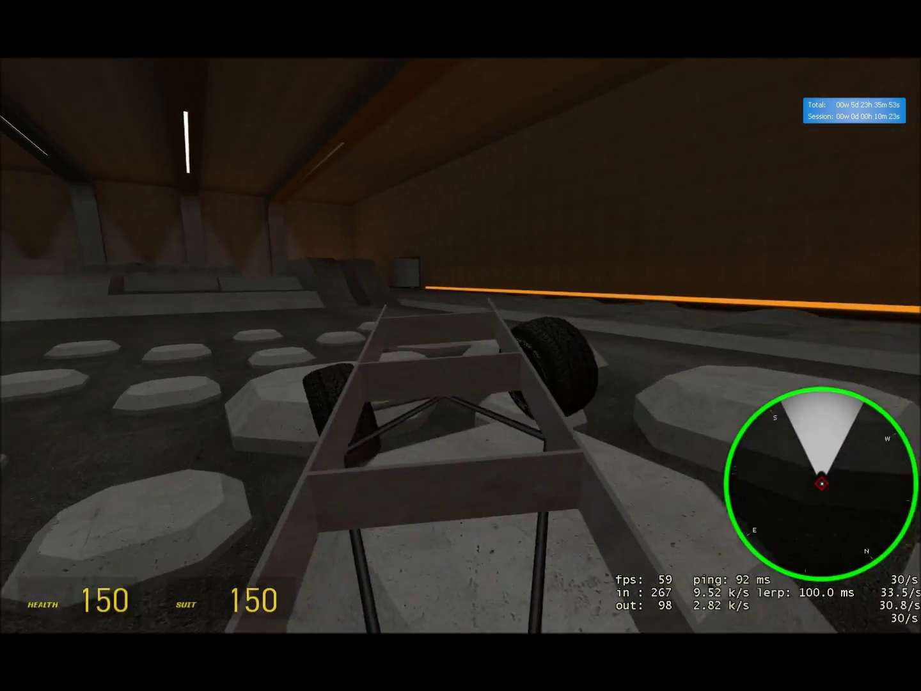
pyautogui.press('w')
pyautogui.press('d')
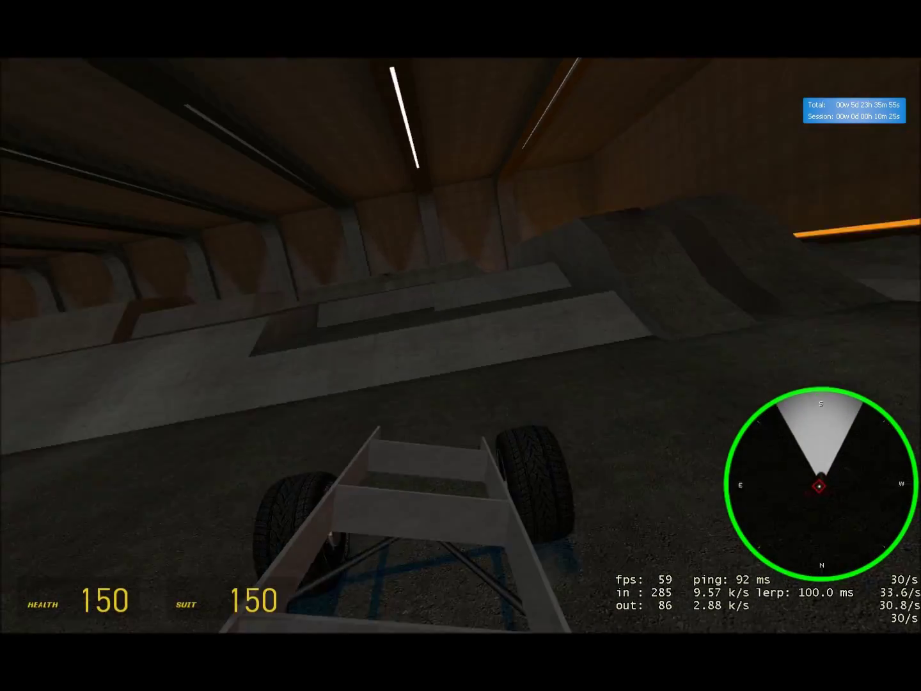
# - Drive the vehicle away from the ramps and steer it left across the open concrete floor
pyautogui.press('w')
pyautogui.press('a')
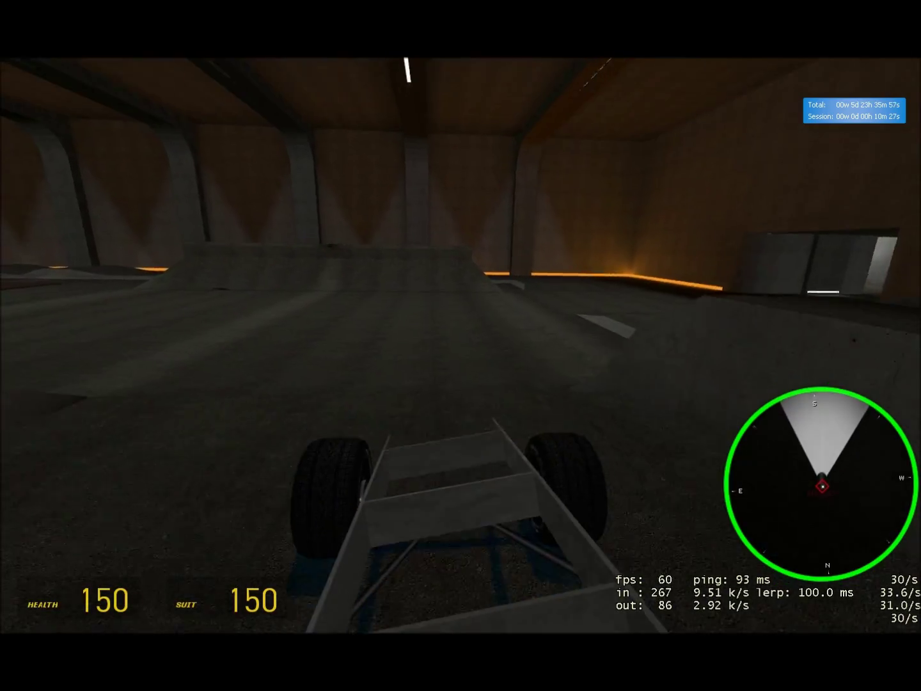
pyautogui.press('a')
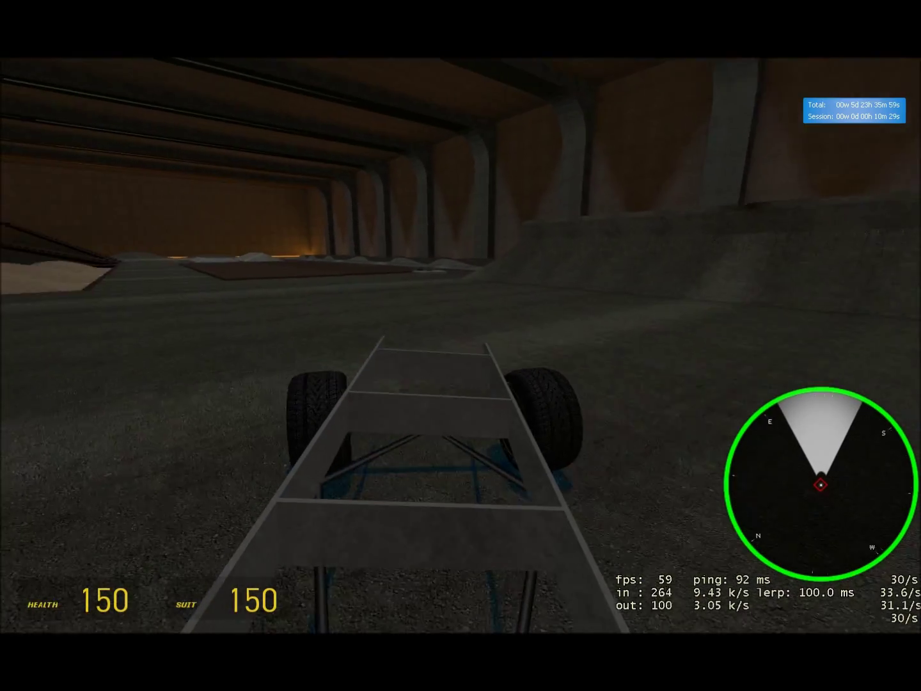
# - Get out of the seat and freeze the vehicle beside its white control plate with the Physics Gun
pyautogui.press('e')
pyautogui.press('s')
pyautogui.moveTo(460, 345); pyautogui.dragTo(459, 345)
pyautogui.rightClick(460, 346)
pyautogui.press('w')
pyautogui.press('a')
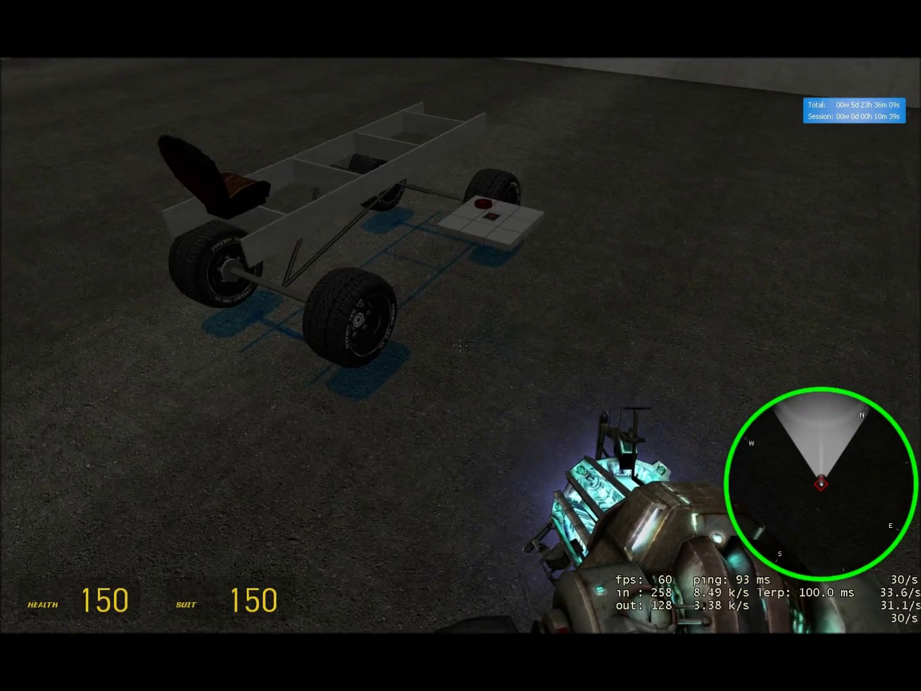
# - Spawn a small treaded wheel and a large smooth wheel beside the vehicle as examples, and undo both spawns
pyautogui.press('q')
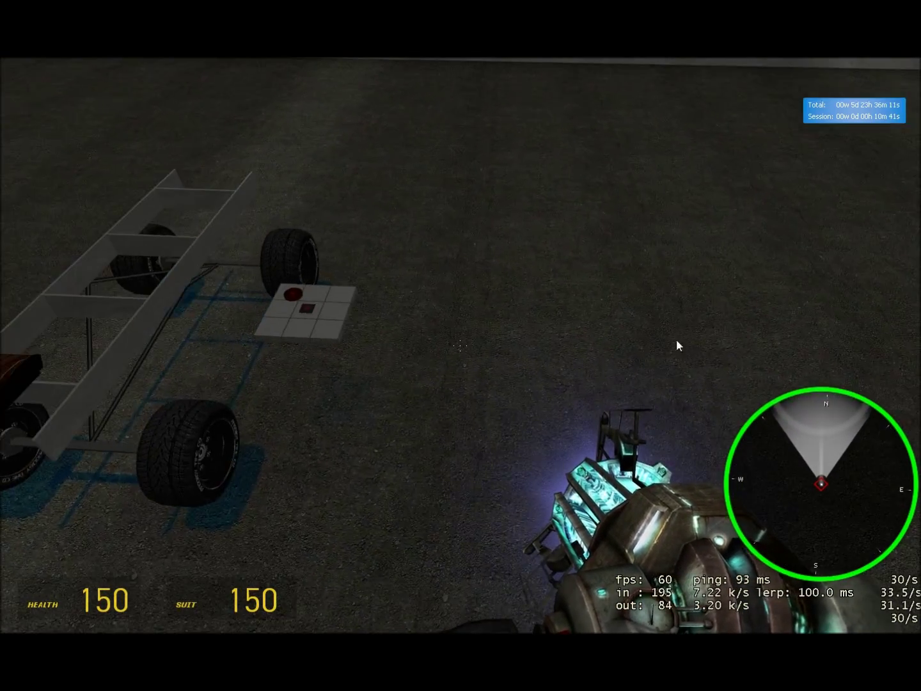
pyautogui.click(386, 529)
pyautogui.press('w')
pyautogui.moveTo(461, 346); pyautogui.dragTo(460, 346)
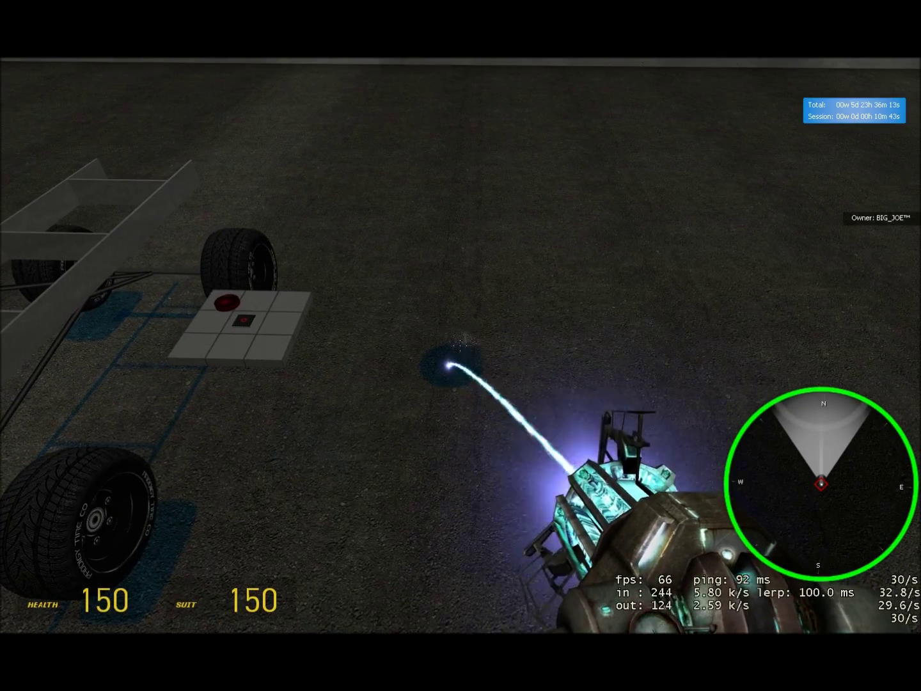
pyautogui.rightClick(461, 345)
pyautogui.press('q')
pyautogui.click(324, 536)
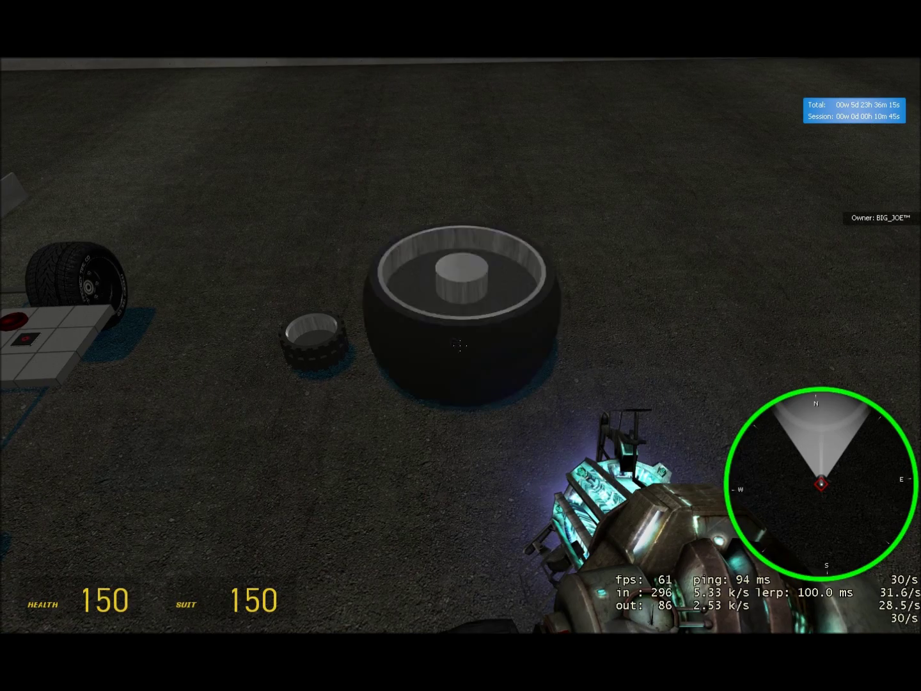
pyautogui.click(460, 345)
pyautogui.rightClick(461, 346)
pyautogui.press('z')
pyautogui.press('z')
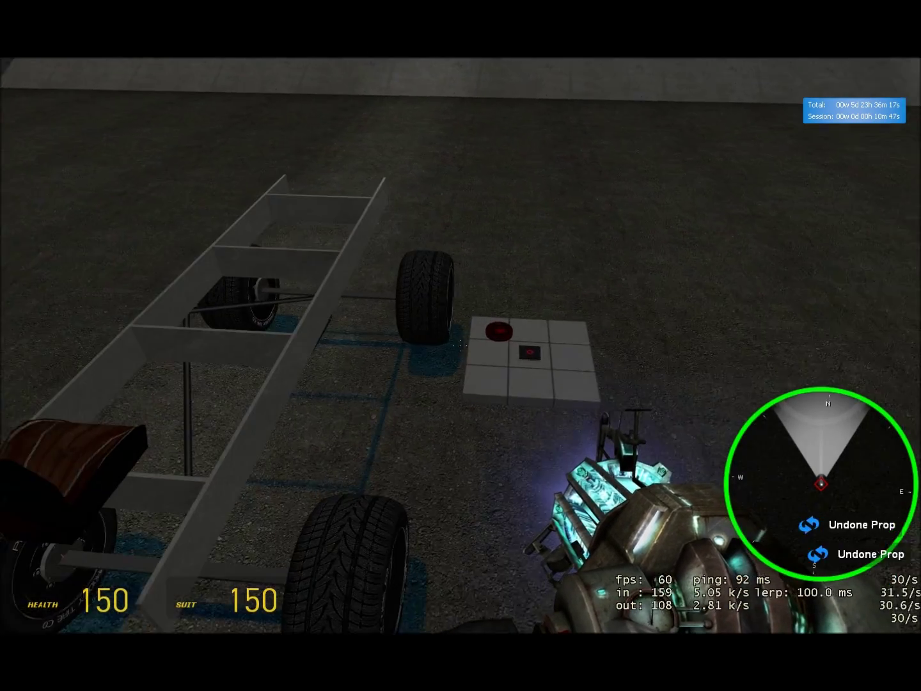
# - Open the Car Control chip's code with the Expression 2 tool and examine the throttle, steering and torque sections
pyautogui.press('q')
pyautogui.click(832, 77)
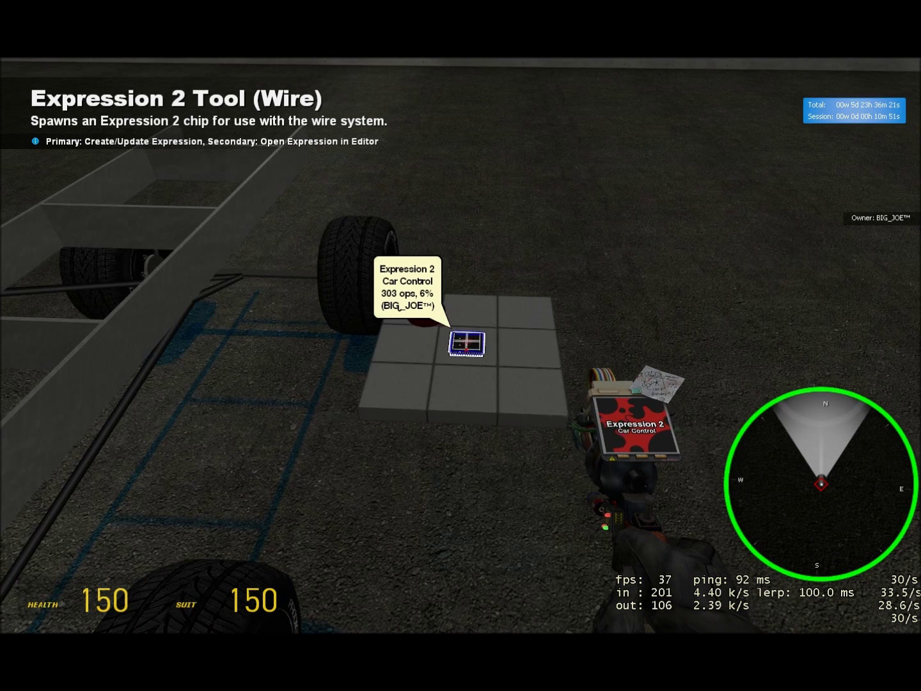
pyautogui.rightClick(460, 345)
pyautogui.scroll(-9, 512, 358)
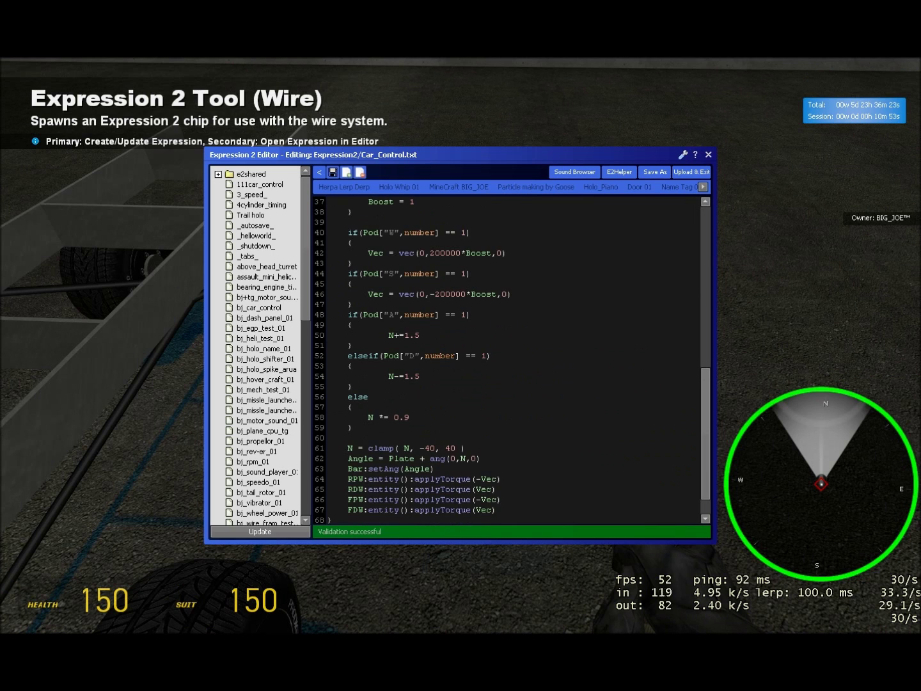
pyautogui.scroll(1, 512, 358)
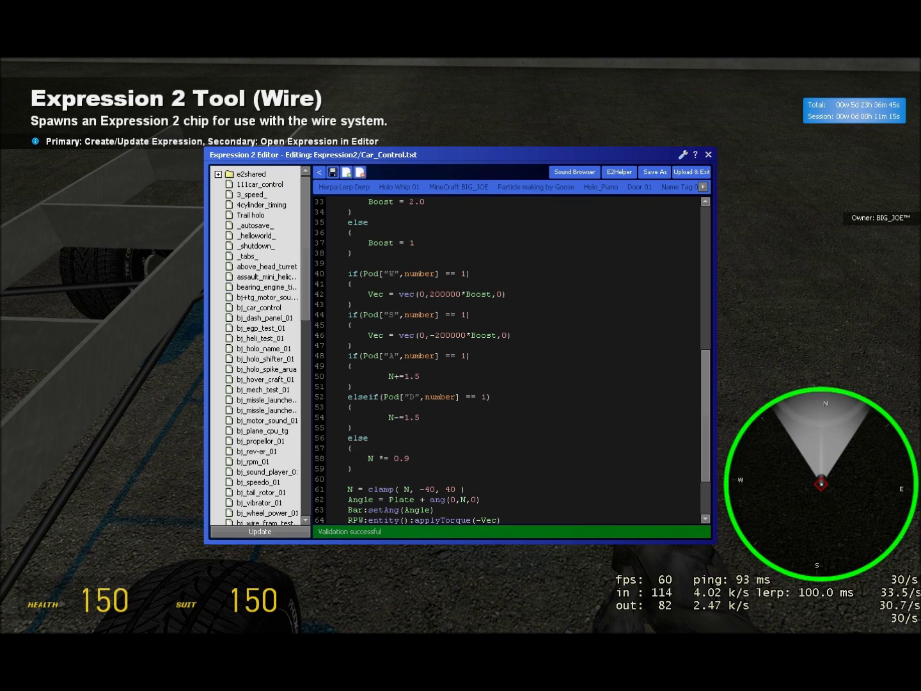
pyautogui.click(705, 172)
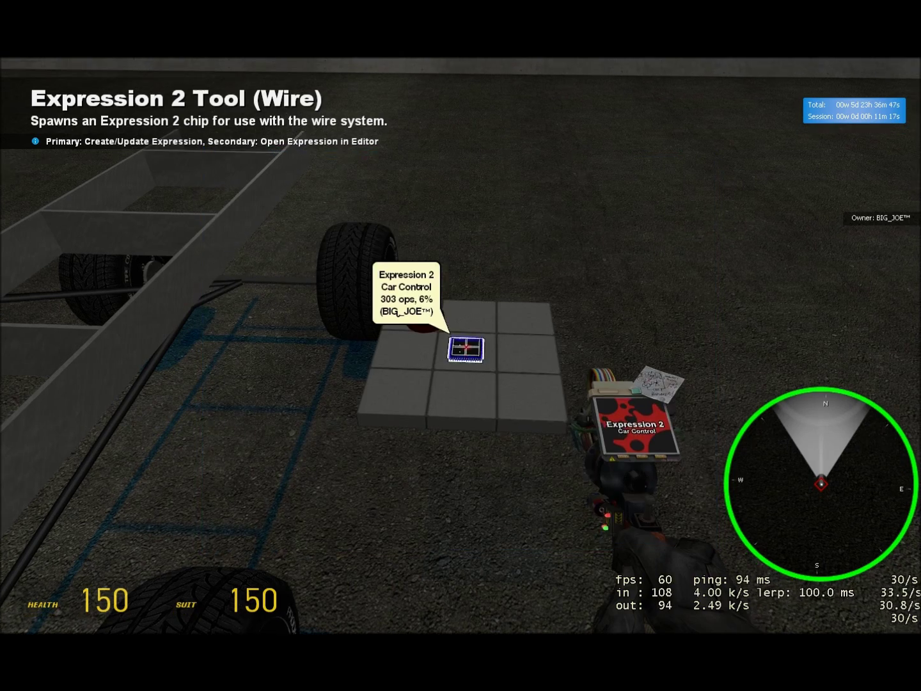
# - Spawn a single treaded wheel prop beside the control plate and undo it
pyautogui.press('q')
pyautogui.click(396, 528)
pyautogui.press('q')
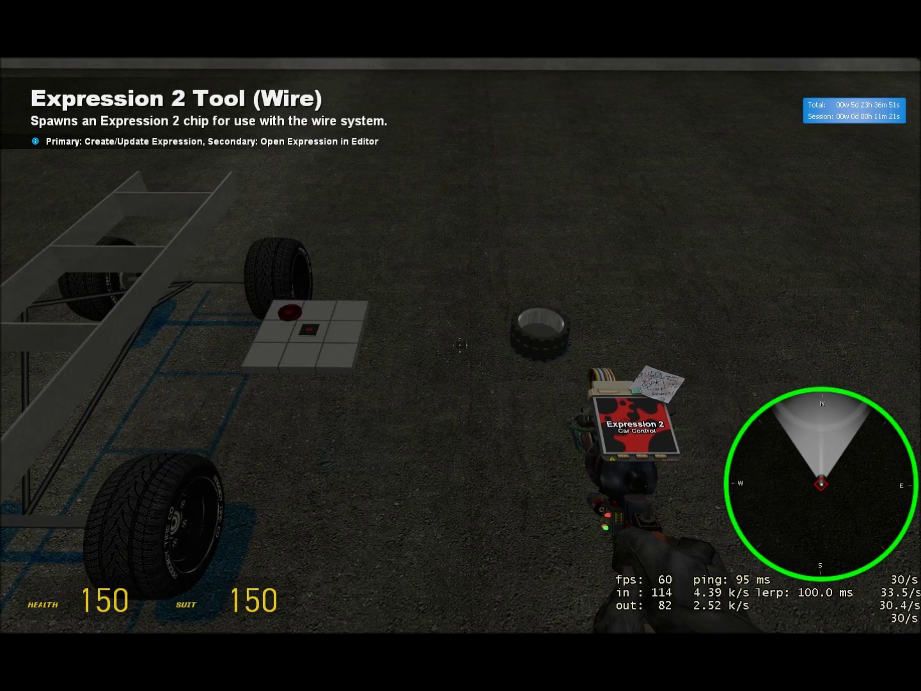
pyautogui.press('z')
# - Review the whole Car Control code, from the wirelink inputs and seat check to the Boost, key handling and applyTorque lines
pyautogui.rightClick(461, 347)
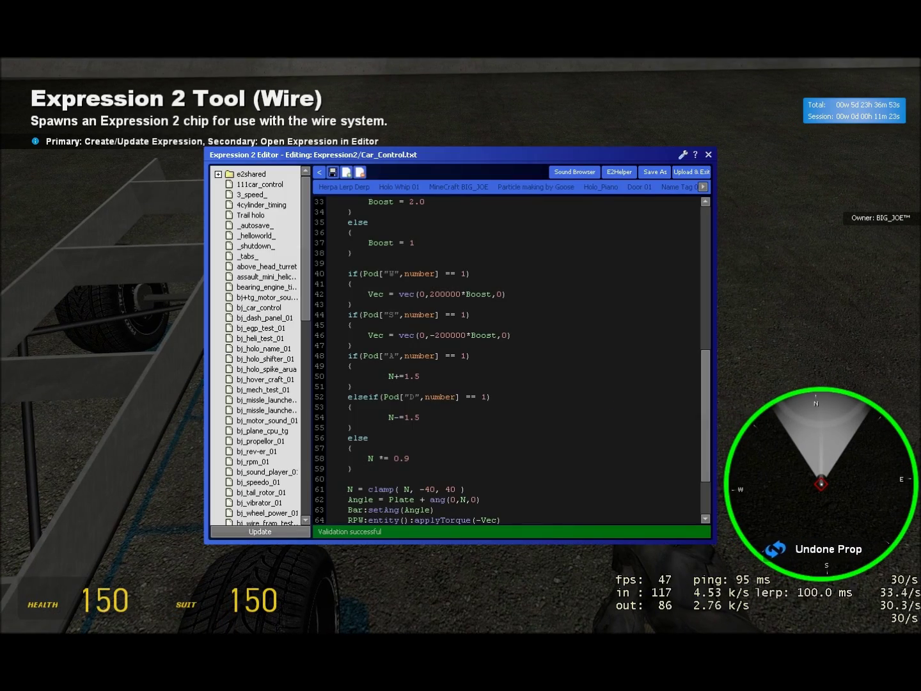
pyautogui.scroll(-3, 509, 358)
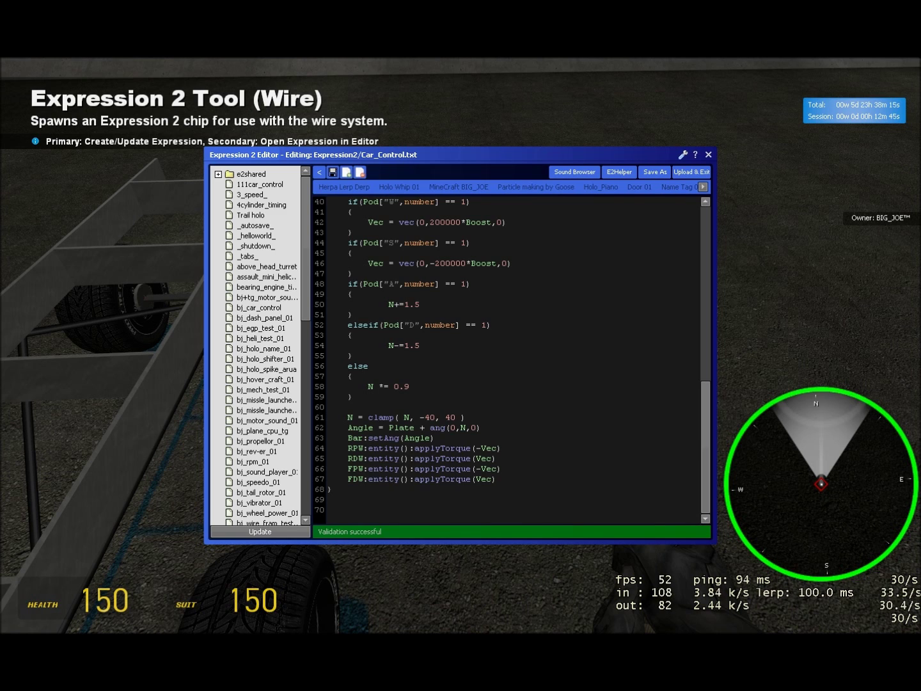
pyautogui.scroll(5, 508, 358)
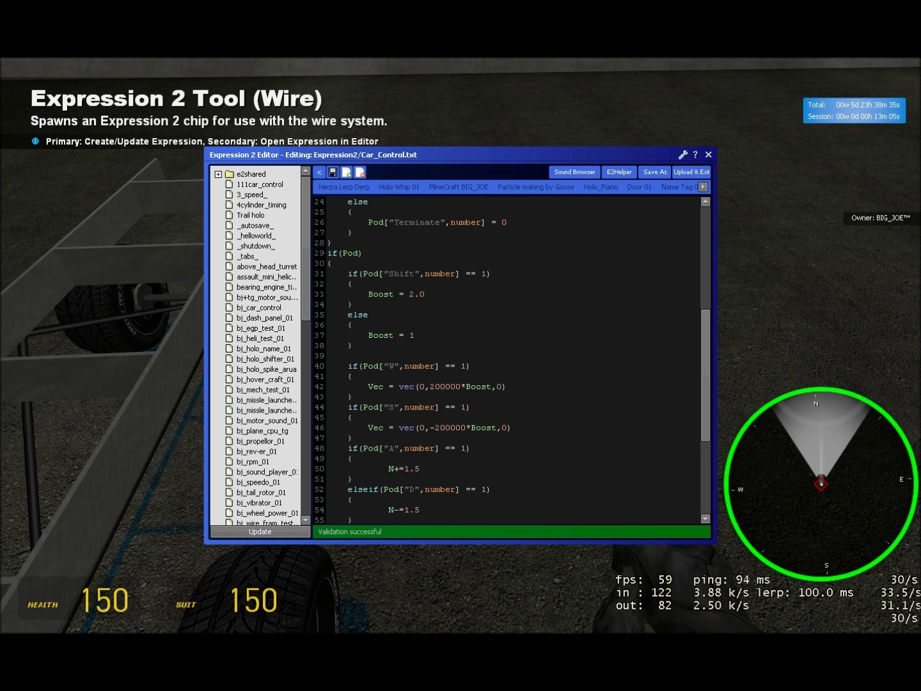
pyautogui.scroll(3, 505, 358)
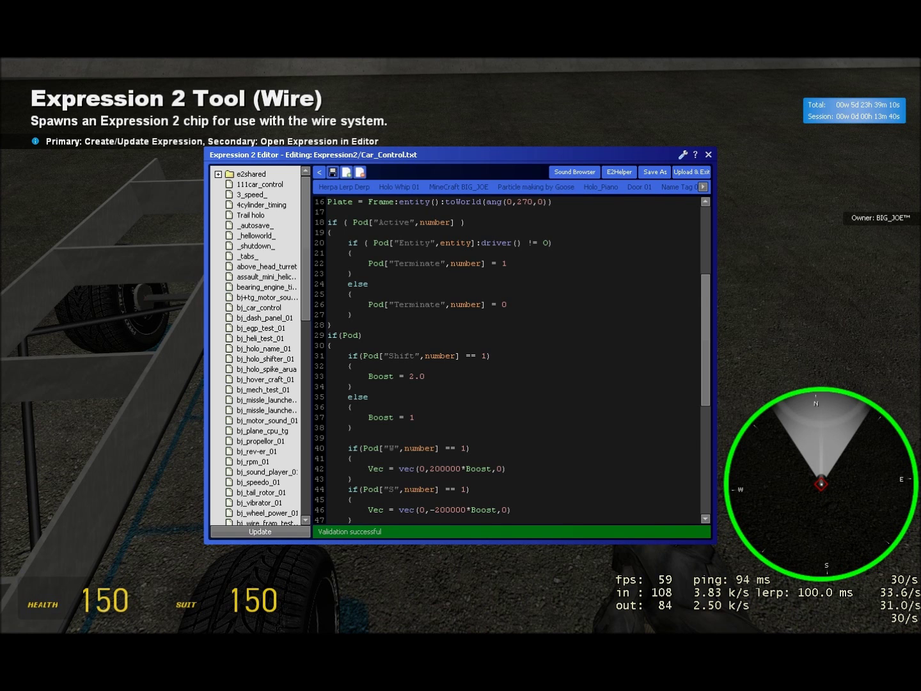
pyautogui.scroll(-8, 506, 358)
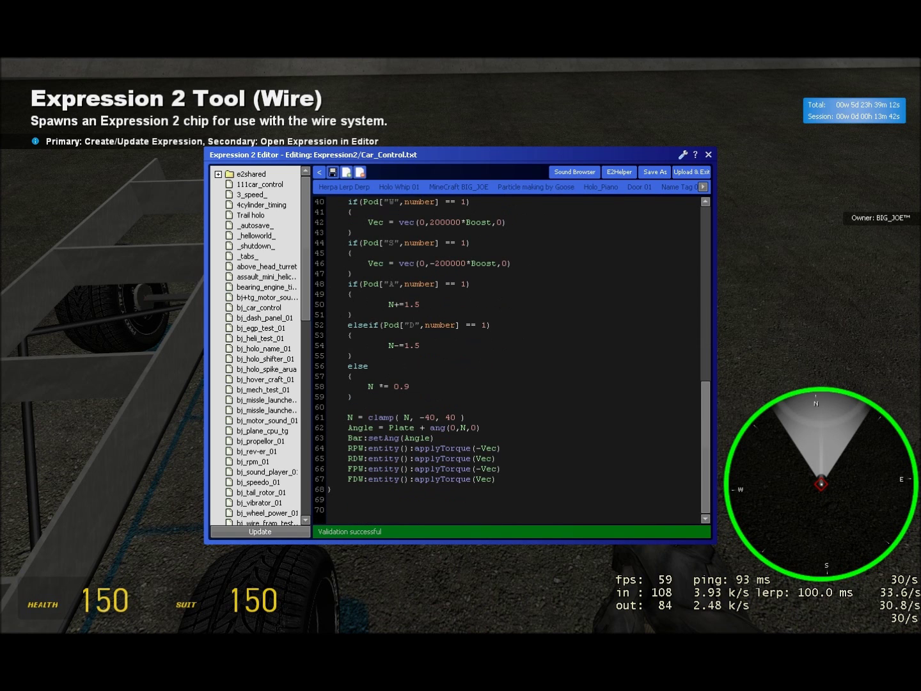
pyautogui.scroll(13, 505, 359)
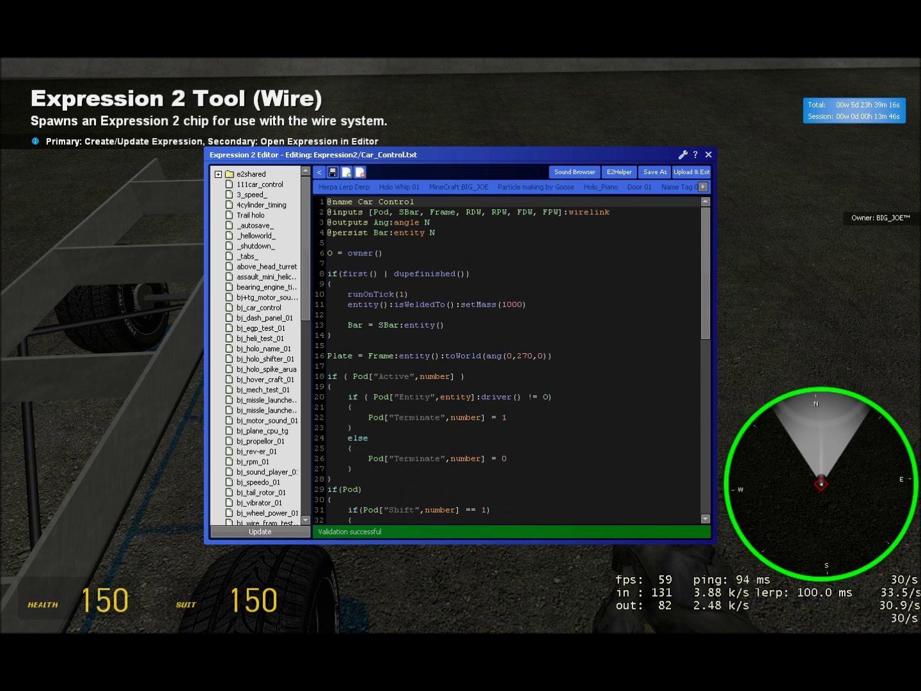
pyautogui.scroll(-3, 505, 358)
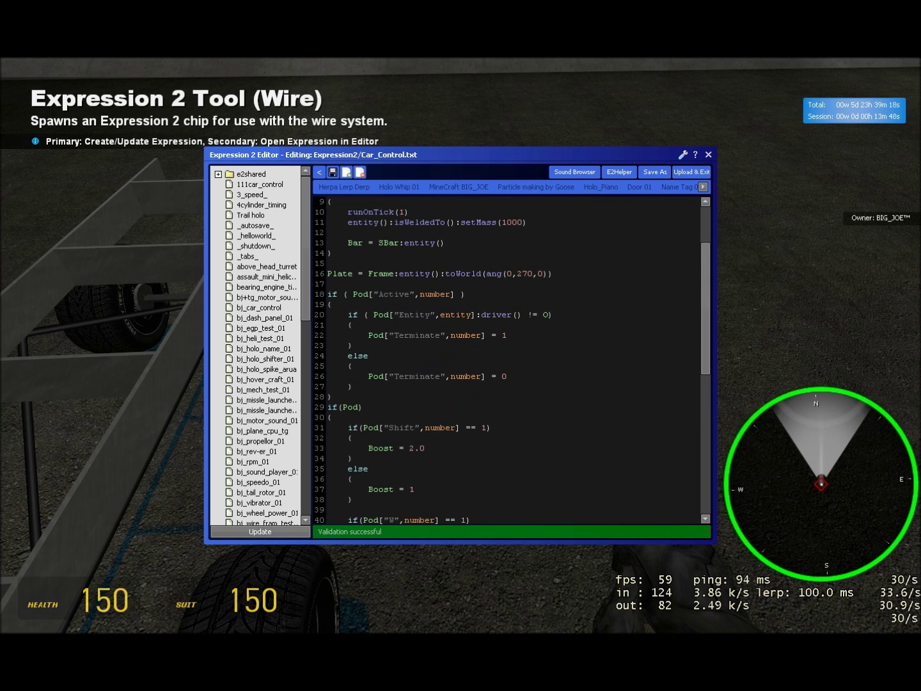
pyautogui.scroll(-4, 505, 359)
pyautogui.scroll(-5, 505, 359)
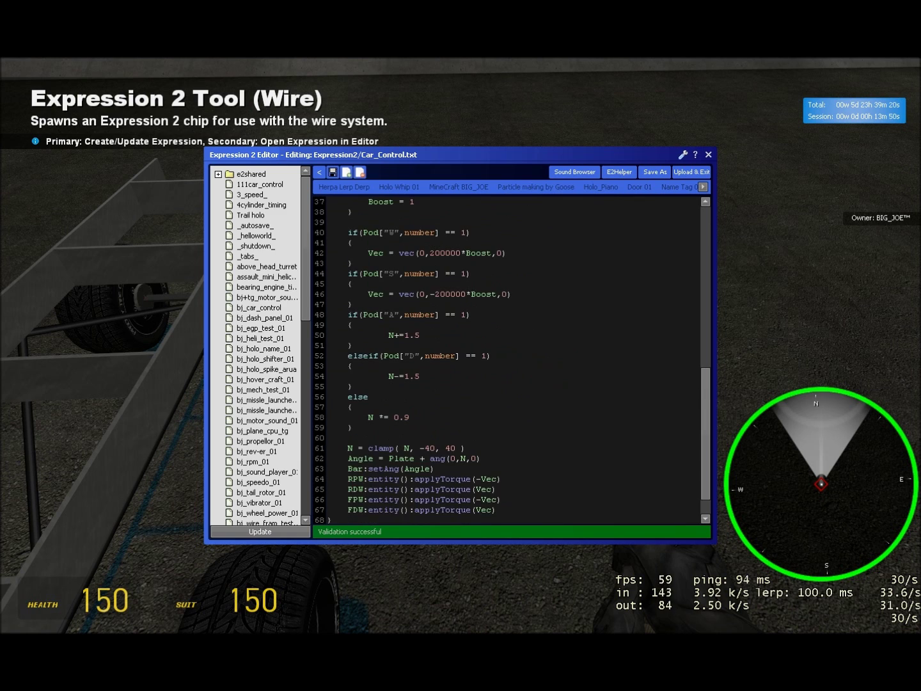
pyautogui.scroll(-1, 505, 358)
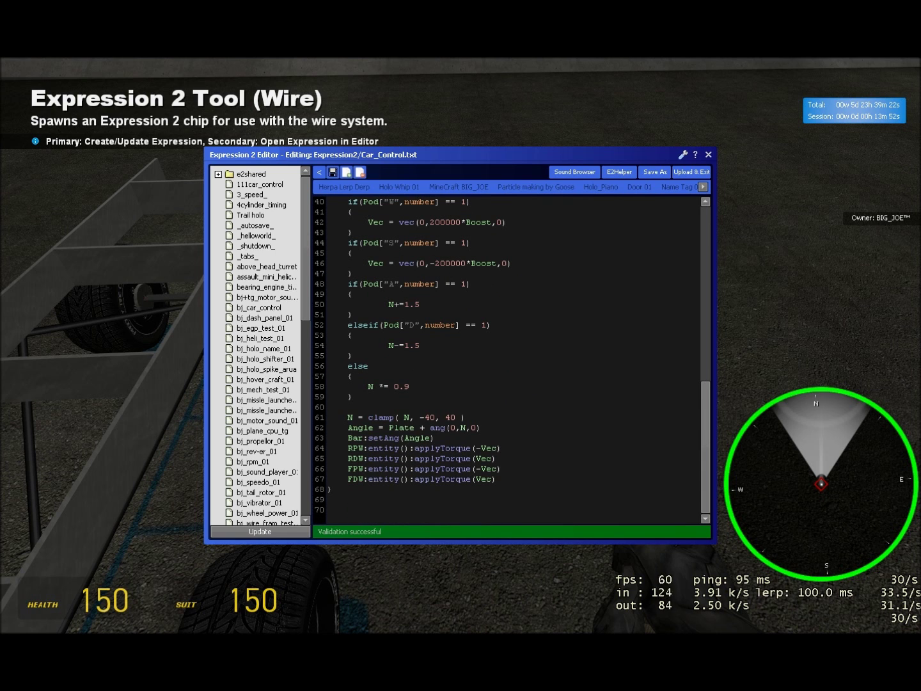
pyautogui.scroll(10, 506, 359)
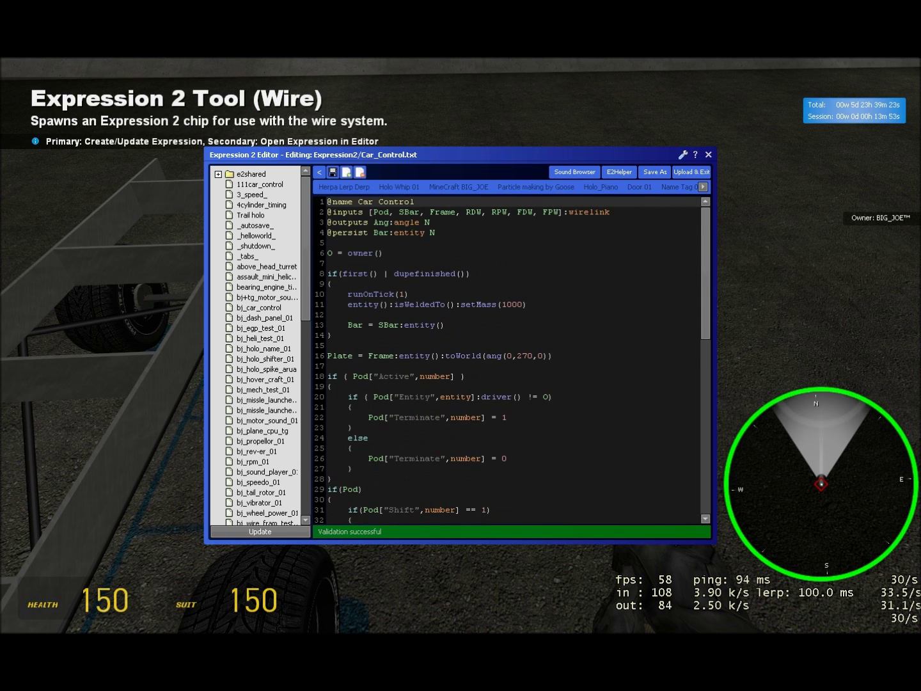
pyautogui.click(703, 172)
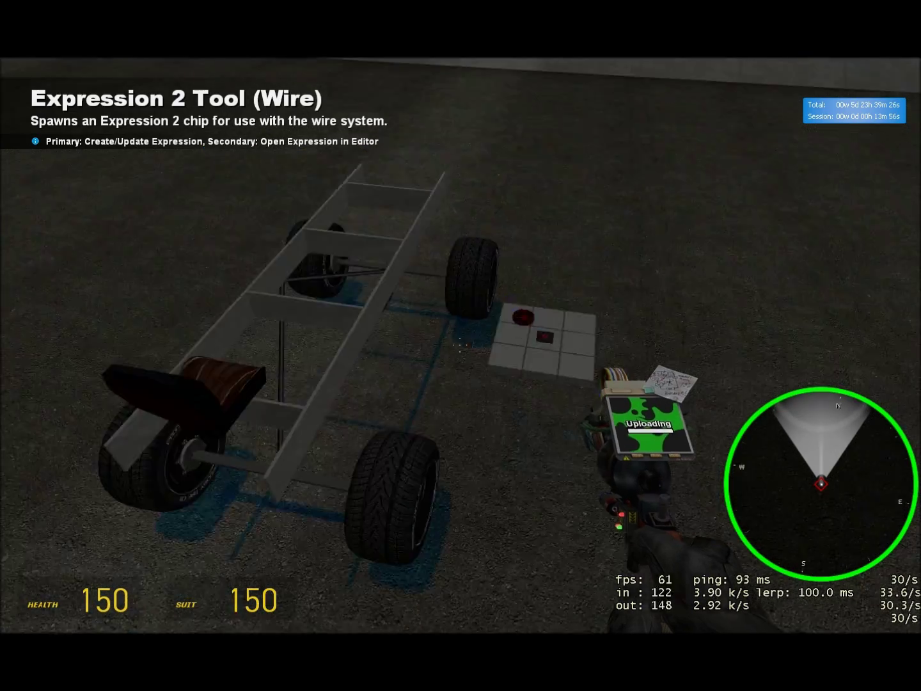
# - Equip the Clutch tool from the Wire physics tools
pyautogui.press('s')
pyautogui.press('a')
pyautogui.press('w')
pyautogui.press('s')
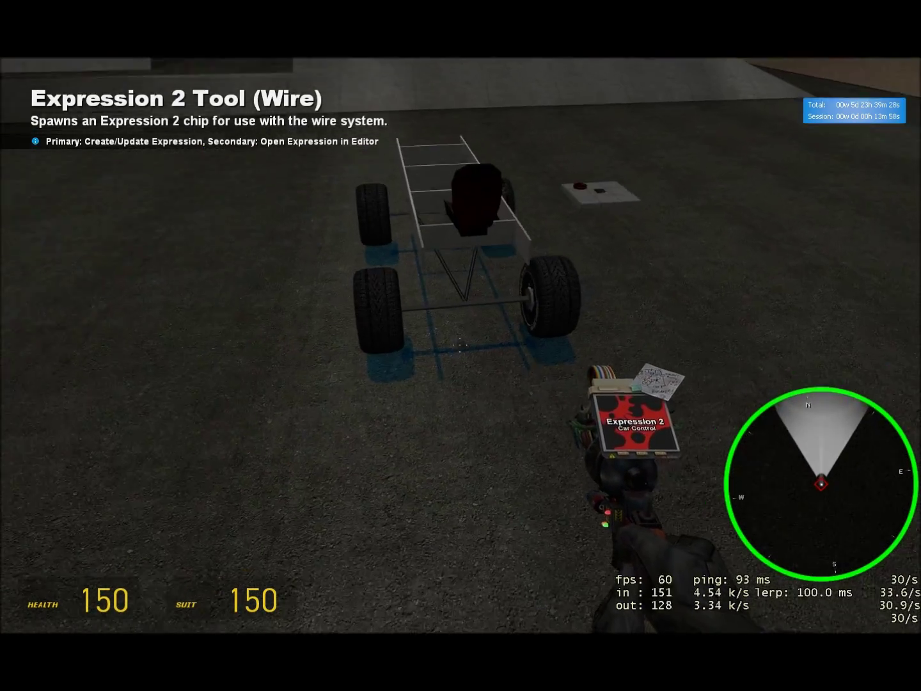
pyautogui.press('q')
pyautogui.scroll(-10, 685, 343)
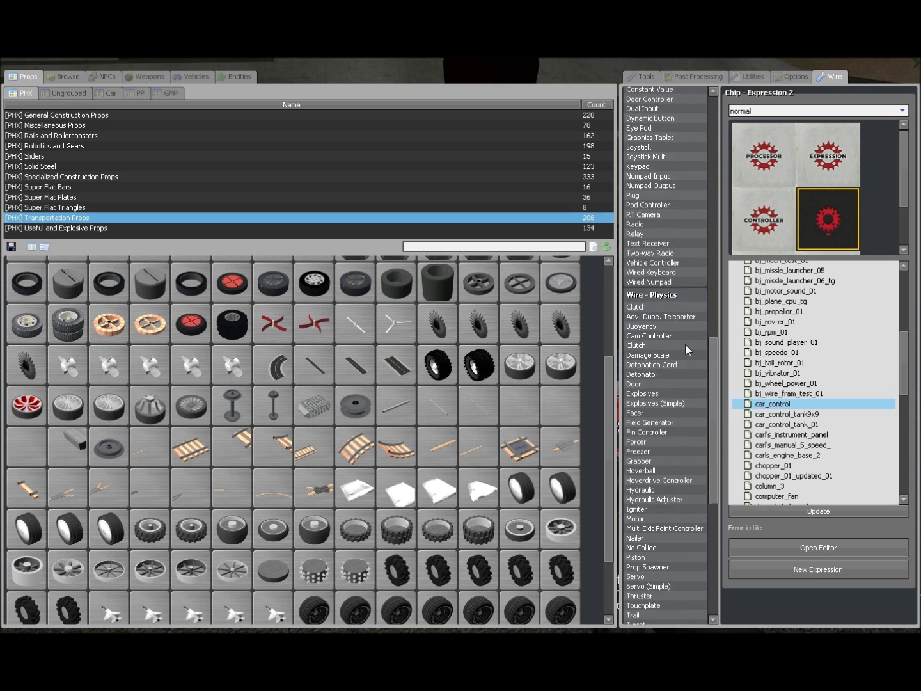
pyautogui.scroll(-10, 685, 343)
pyautogui.scroll(6, 680, 349)
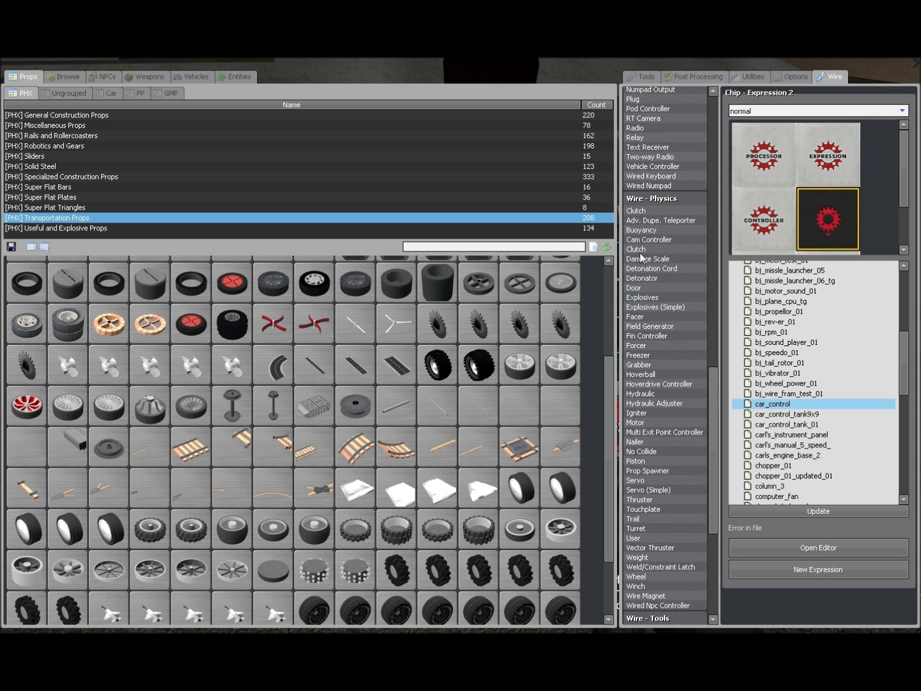
pyautogui.click(643, 251)
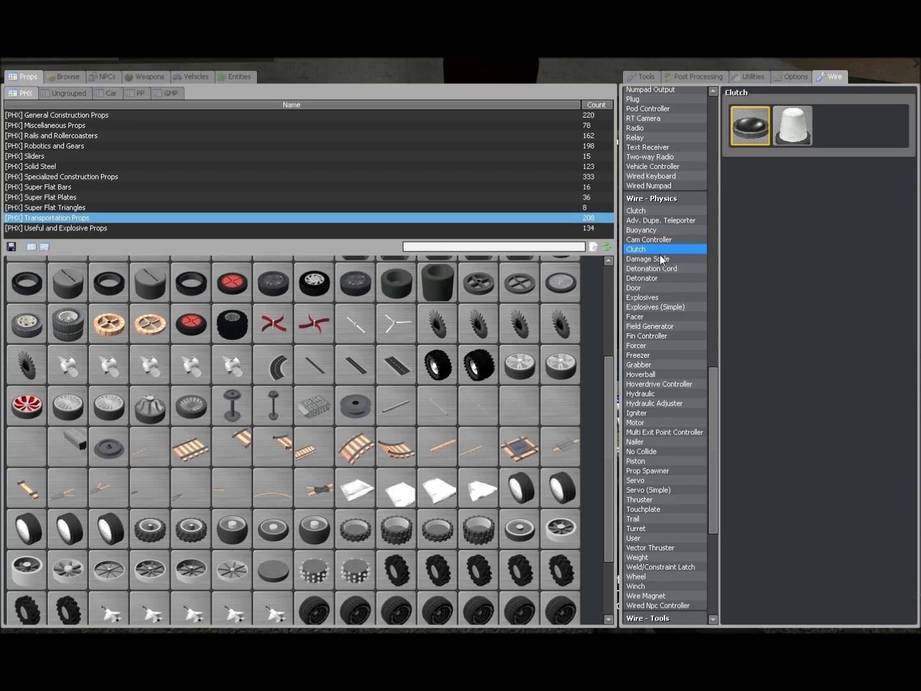
pyautogui.press('q')
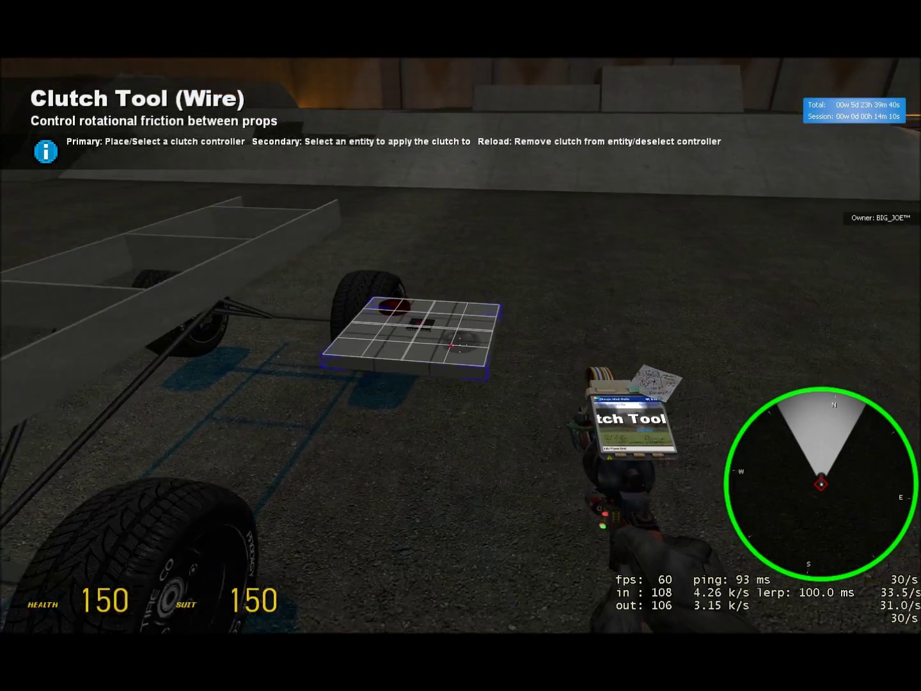
# - Try linking the rear axle and its wheels to a clutch controller placed on the white control plate
pyautogui.click(460, 345)
pyautogui.click(460, 345)
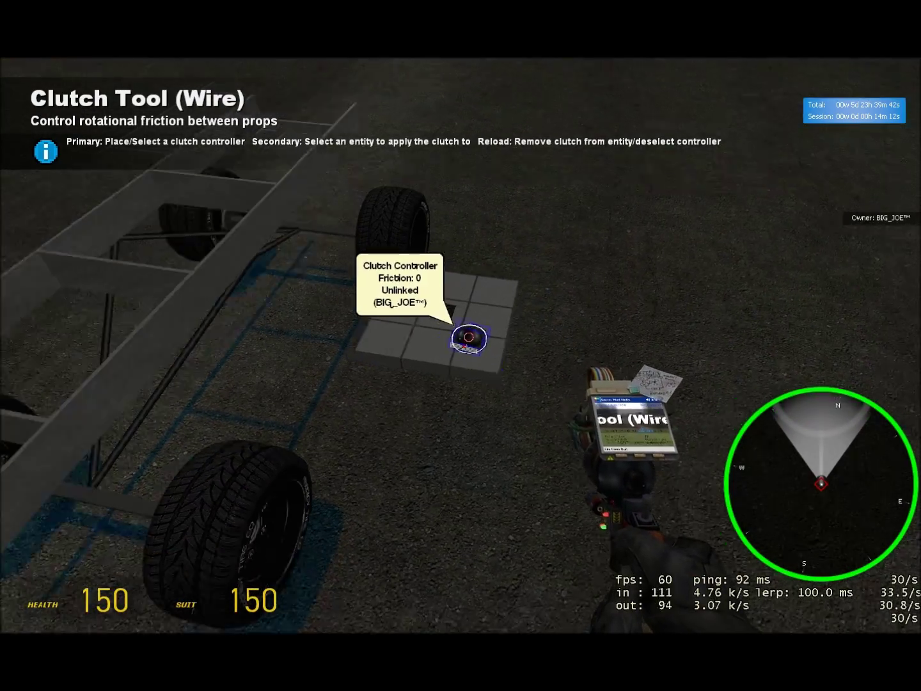
pyautogui.press('a')
pyautogui.press('w')
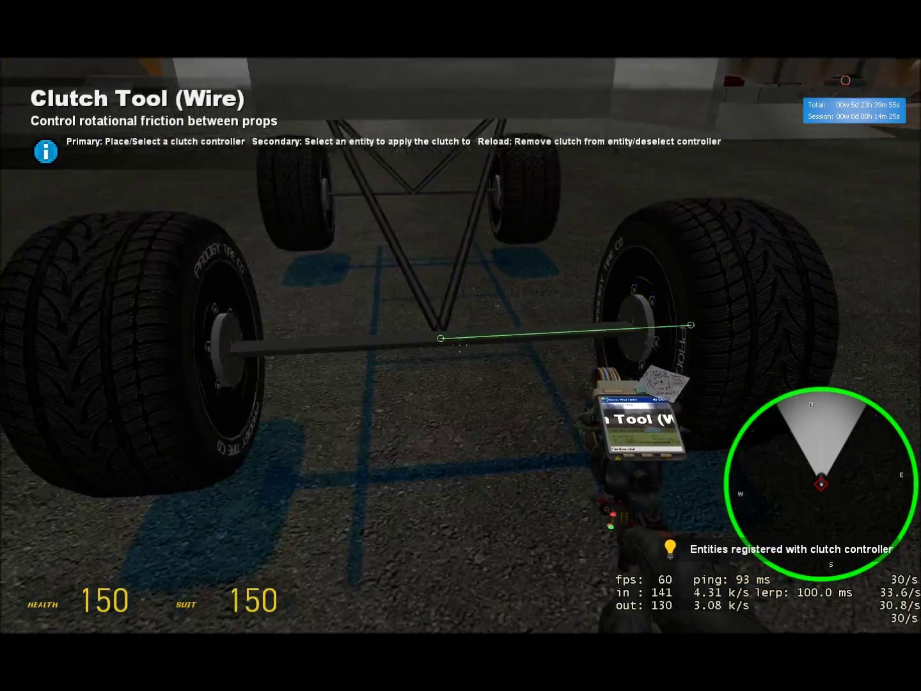
pyautogui.rightClick(460, 346)
pyautogui.rightClick(461, 346)
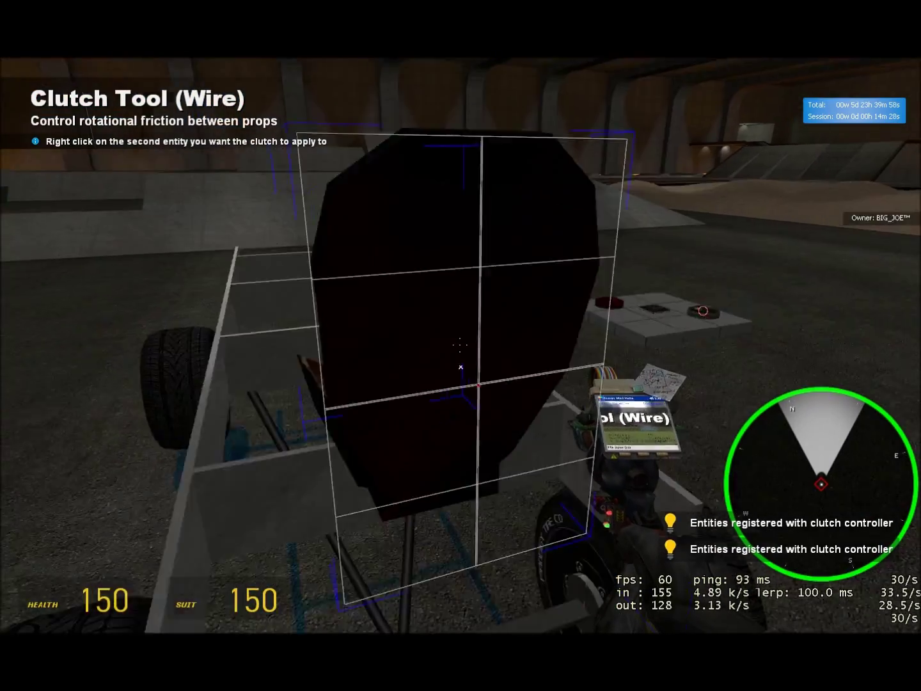
pyautogui.rightClick(460, 345)
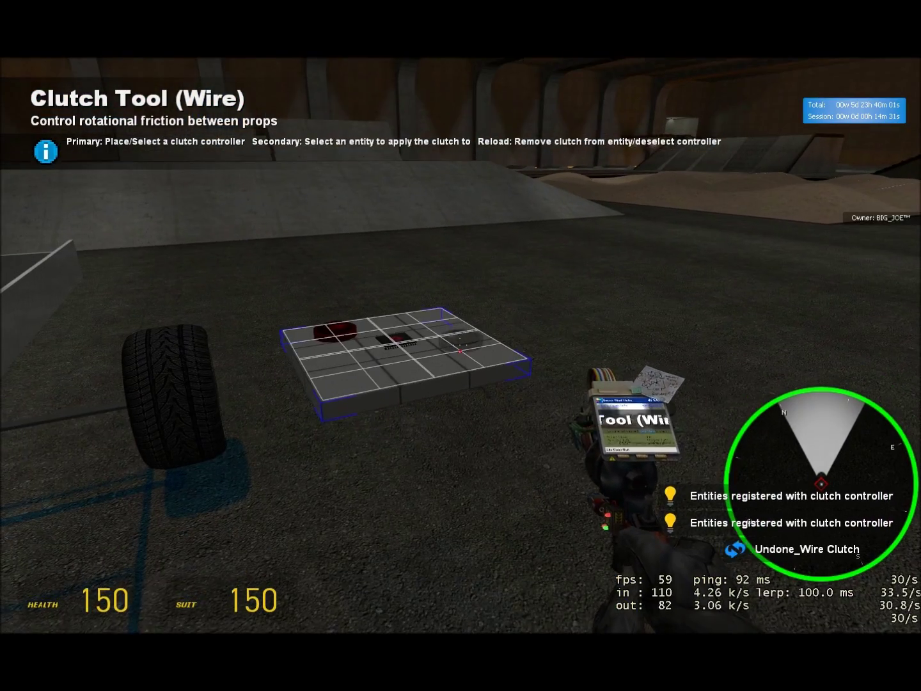
# - Place a clutch controller on the white control plate and link the rear axle to both rear wheels
pyautogui.click(461, 345)
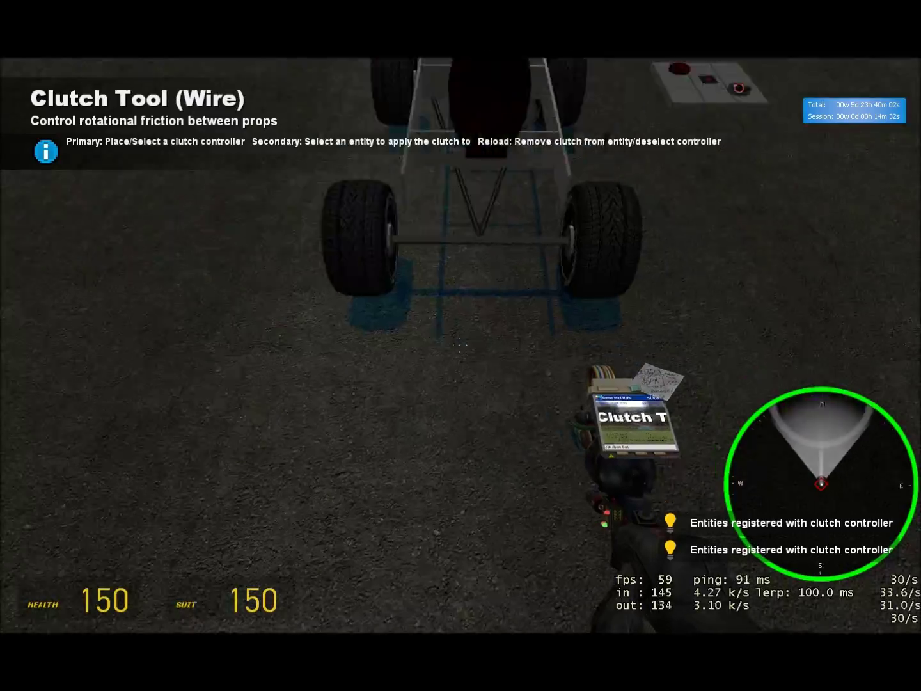
pyautogui.rightClick(460, 345)
pyautogui.rightClick(461, 346)
pyautogui.rightClick(461, 346)
pyautogui.click(461, 345)
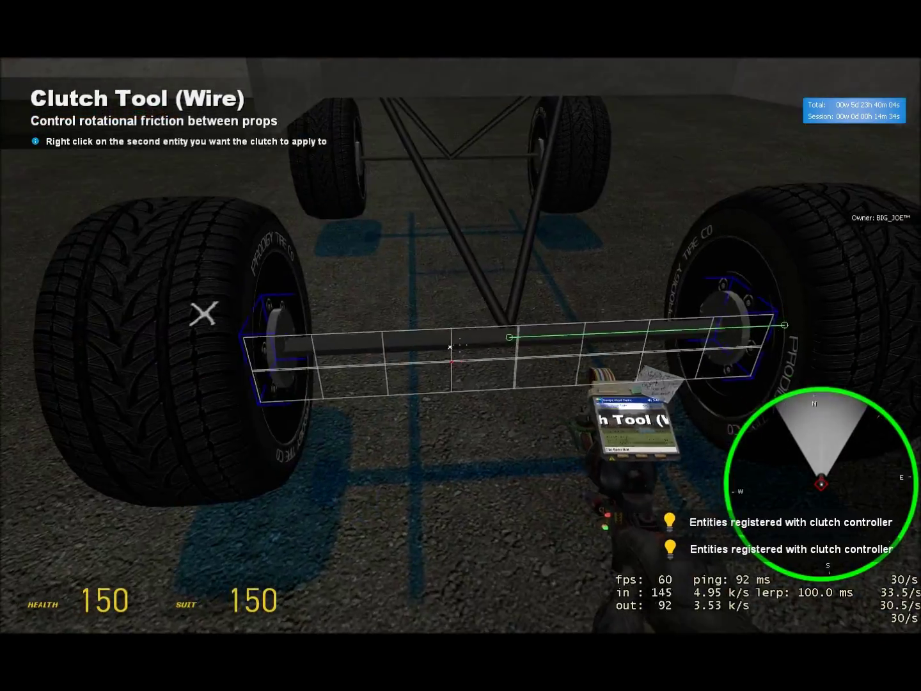
pyautogui.rightClick(461, 346)
# - Link the front axle to both front wheels through the same clutch controller
pyautogui.click(460, 345)
pyautogui.rightClick(461, 346)
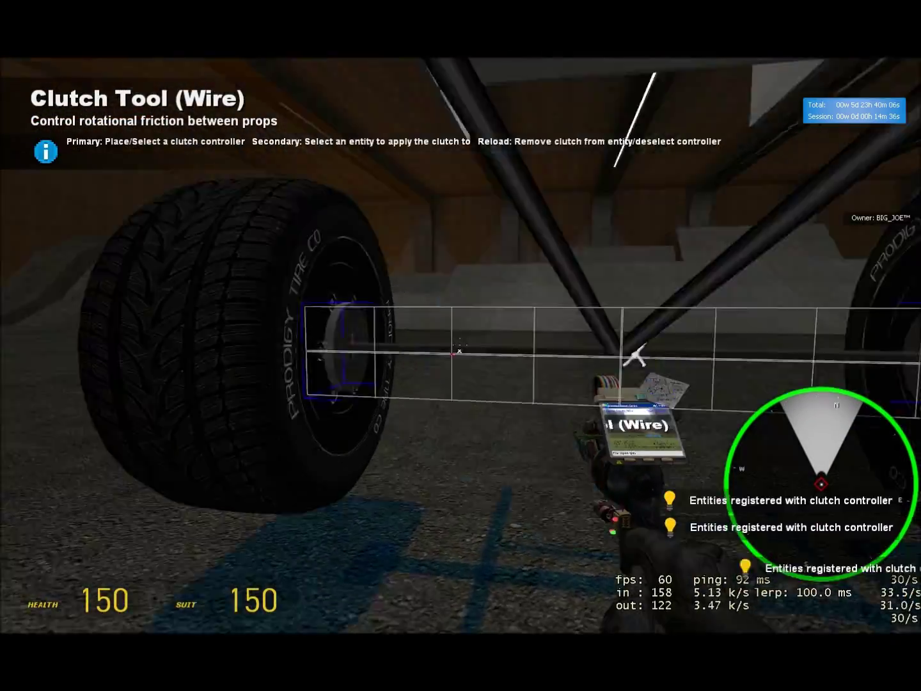
pyautogui.rightClick(461, 346)
pyautogui.rightClick(461, 345)
pyautogui.press('s')
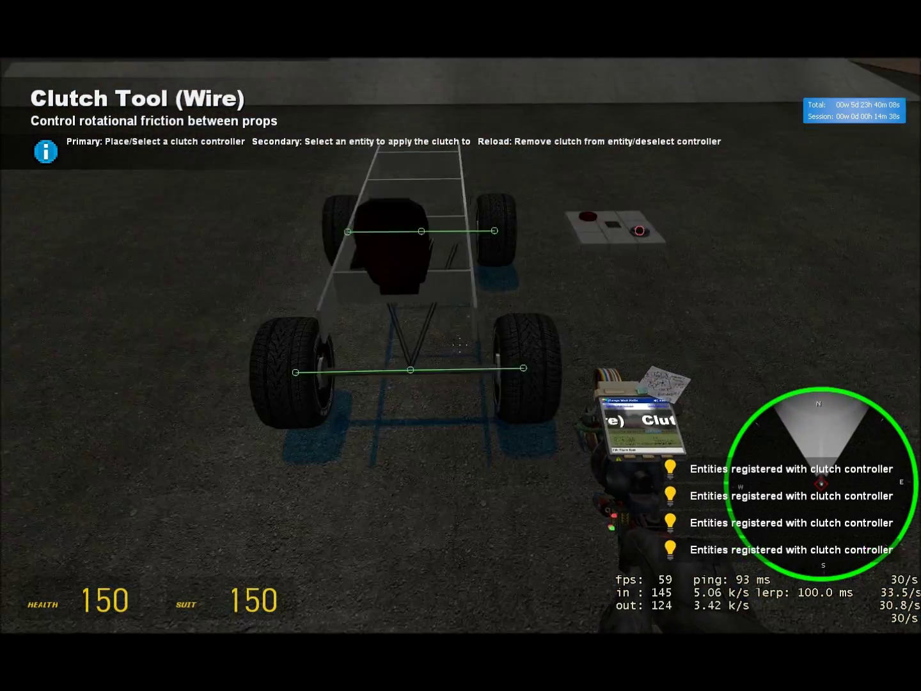
pyautogui.press('w')
# - Place a Wire numpad input on the control plate with key 5 and an on value of 2000
pyautogui.press('q')
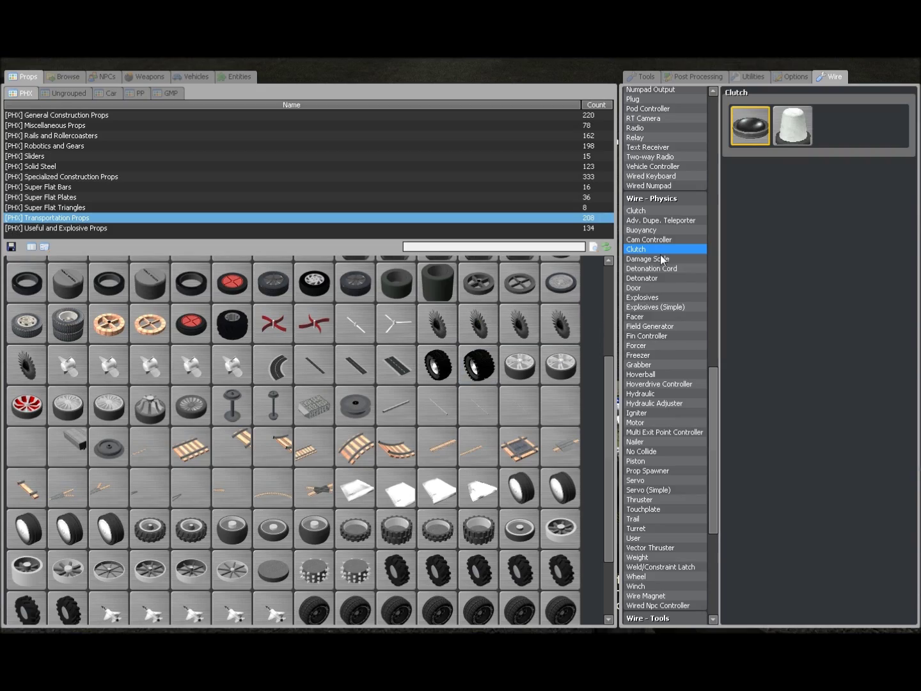
pyautogui.scroll(3, 675, 342)
pyautogui.click(669, 210)
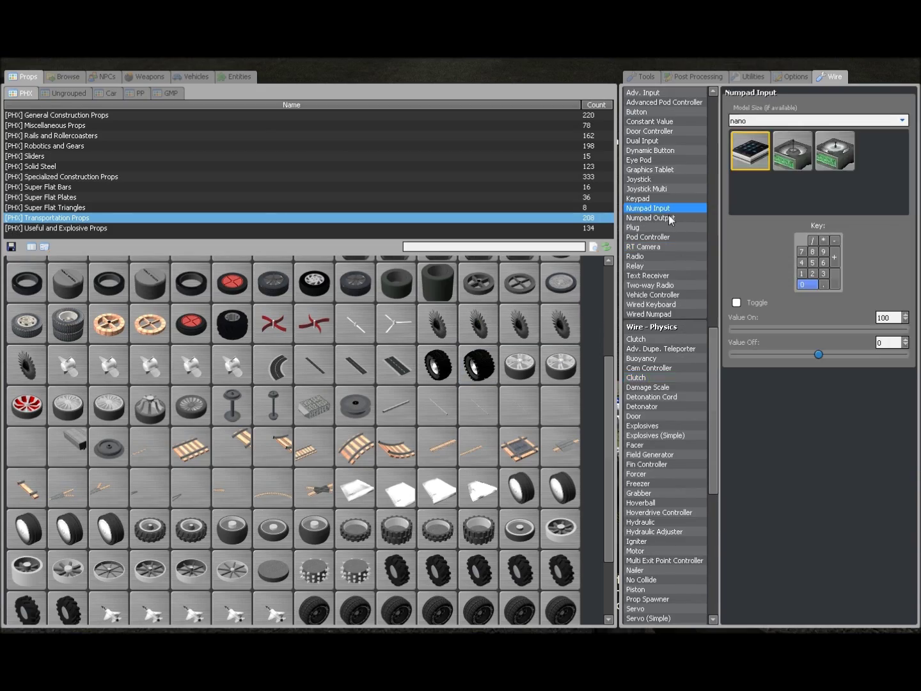
pyautogui.press('q')
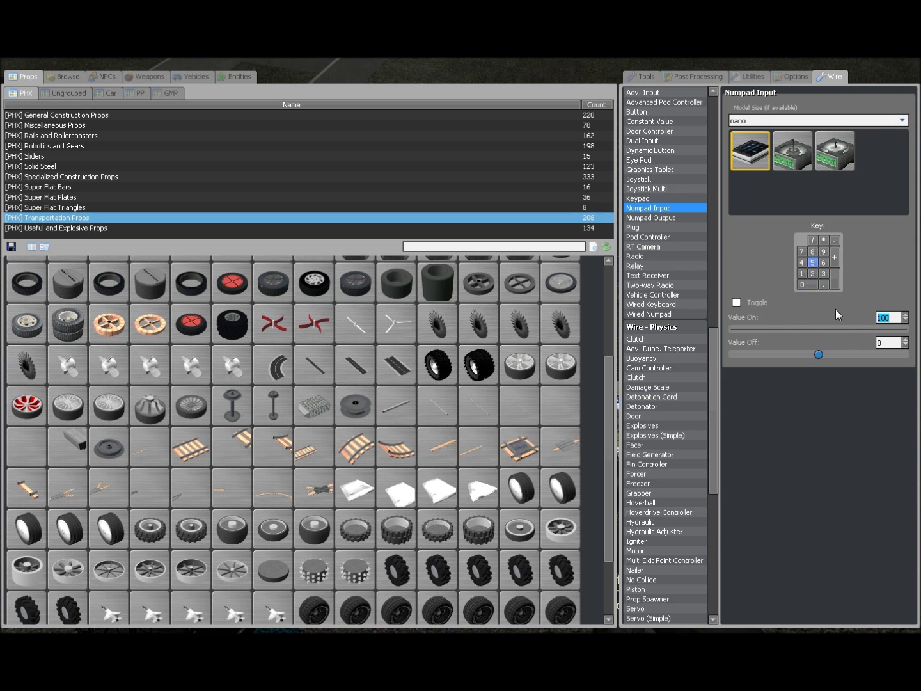
pyautogui.write('2000qq')
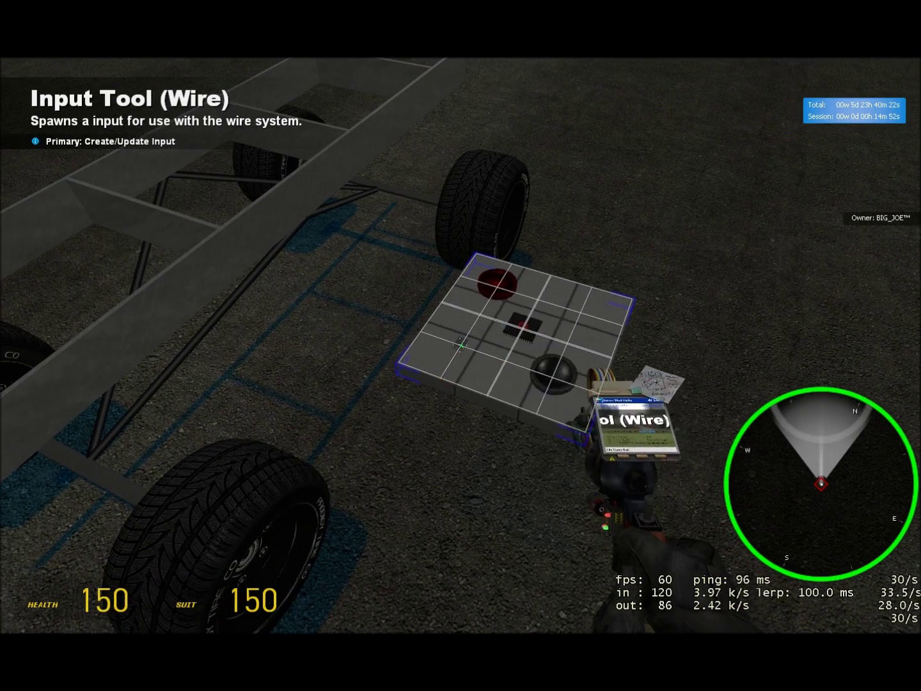
pyautogui.click(460, 345)
pyautogui.press('w')
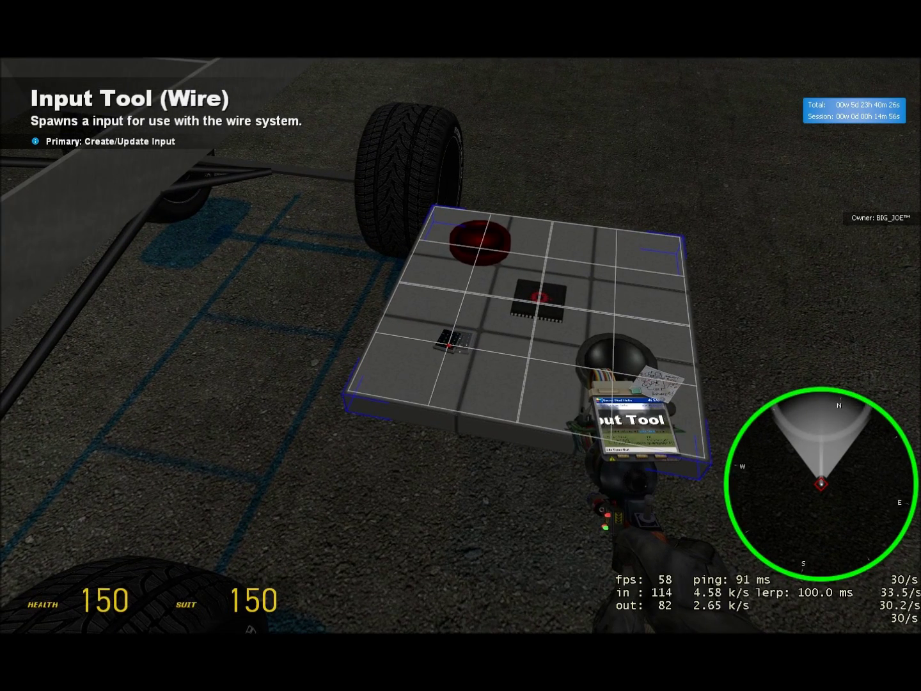
pyautogui.press('s')
# - Place a Wire numpad output for key 5 beside the numpad input on the plate
pyautogui.press('q')
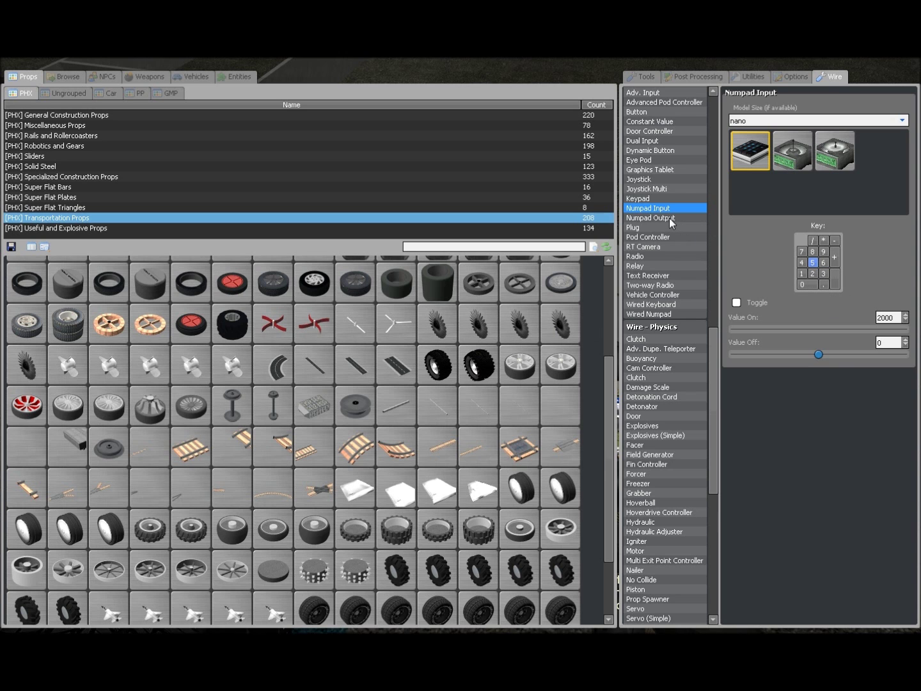
pyautogui.click(670, 218)
pyautogui.click(812, 261)
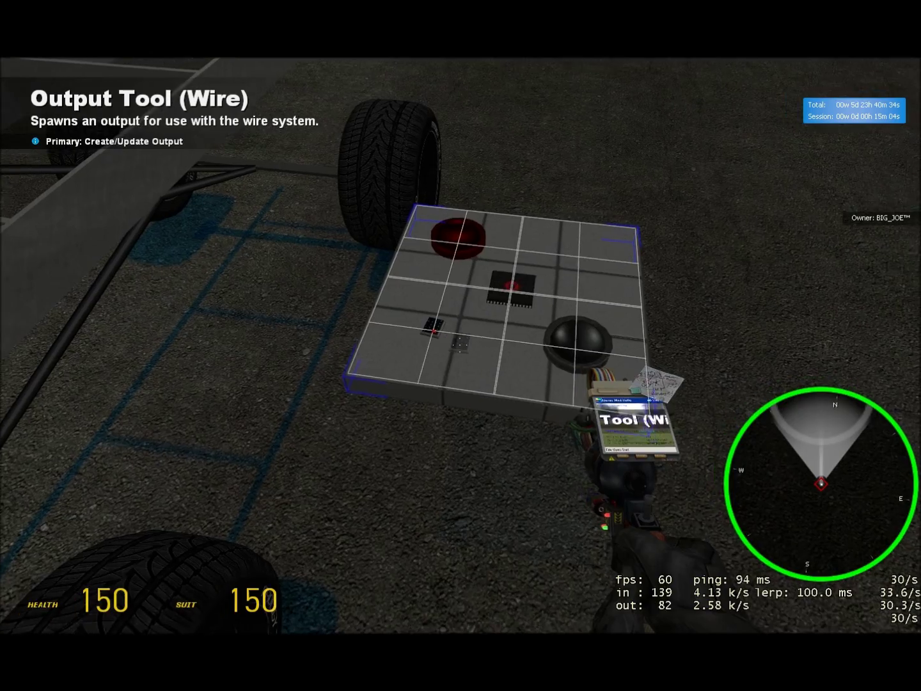
pyautogui.click(461, 345)
# - Wire the clutch controller's Friction input to the numpad input with the Wire Advanced tool
pyautogui.press('q')
pyautogui.scroll(-8, 660, 416)
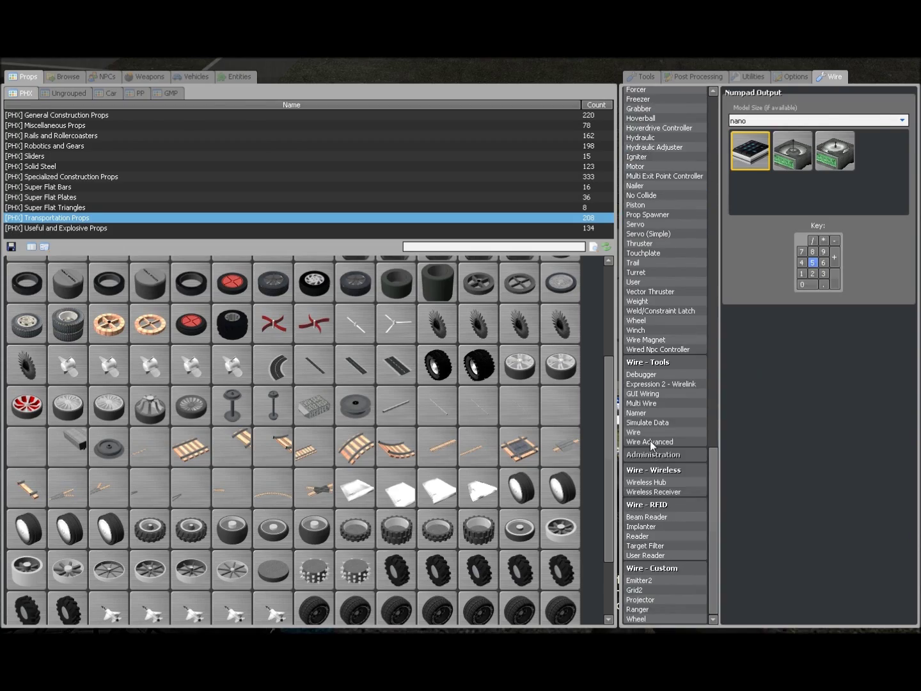
pyautogui.click(650, 441)
pyautogui.moveTo(456, 242)
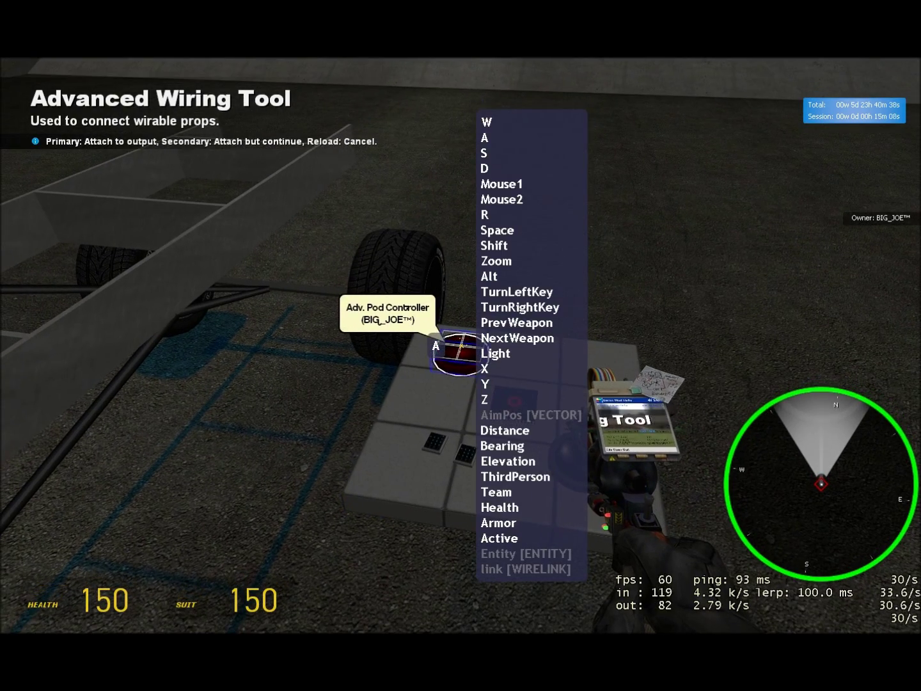
pyautogui.click(460, 345)
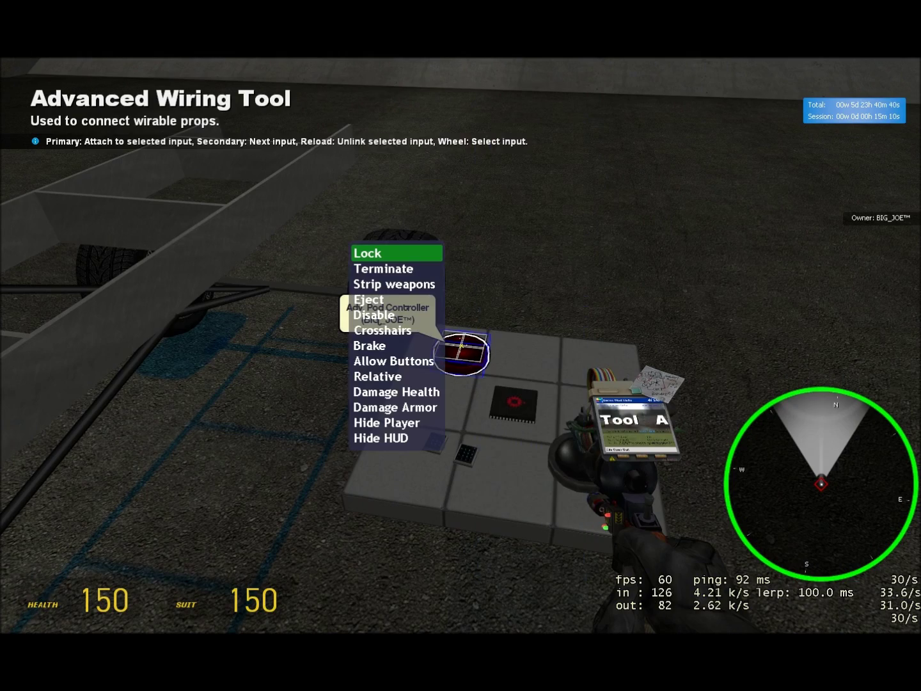
pyautogui.moveTo(461, 345)
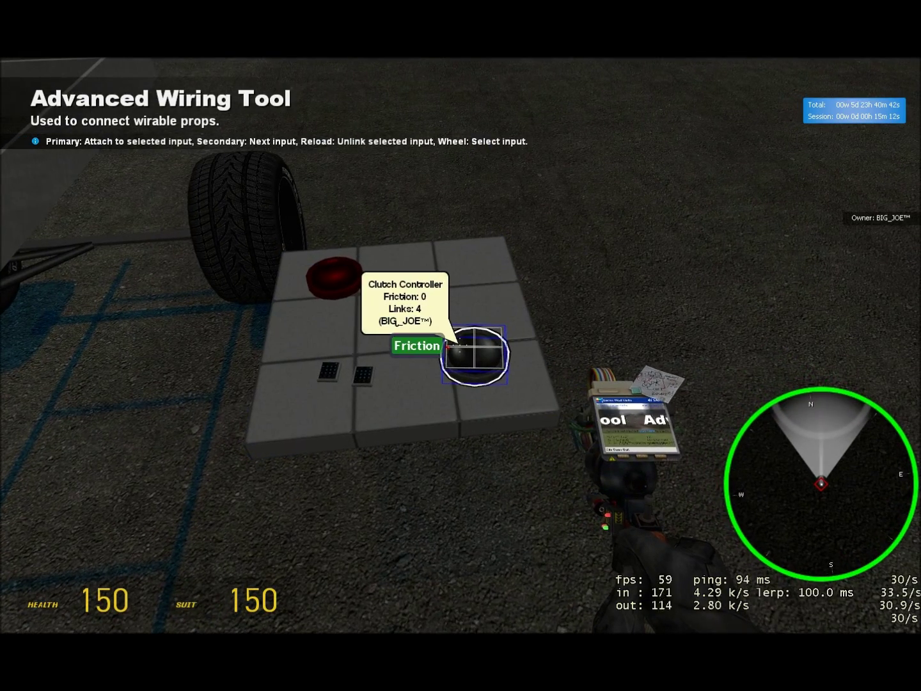
pyautogui.click(461, 346)
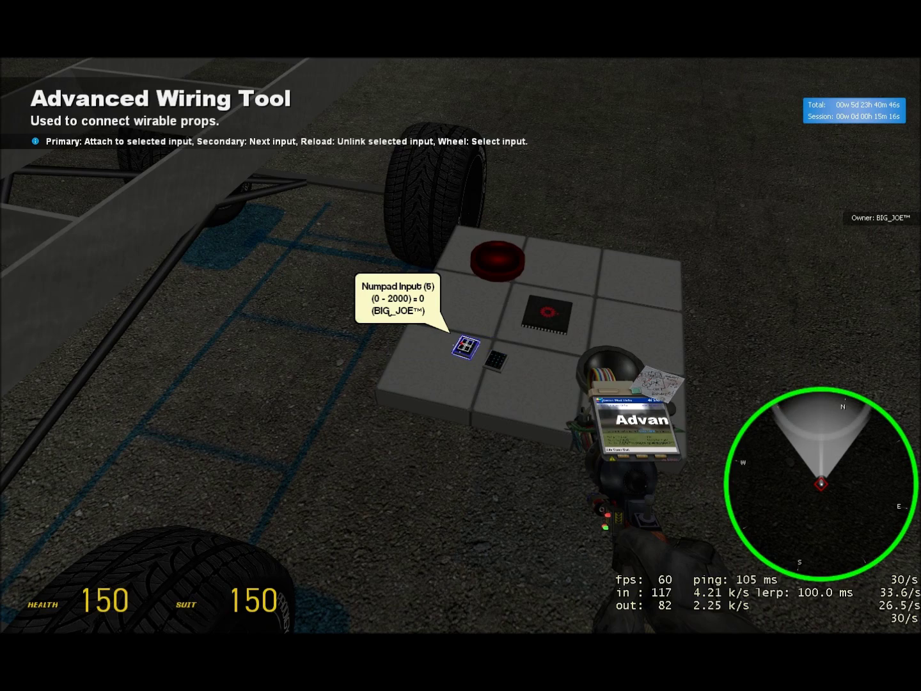
# - Unfreeze the vehicle with the physics gun and get into its seat
pyautogui.press('s')
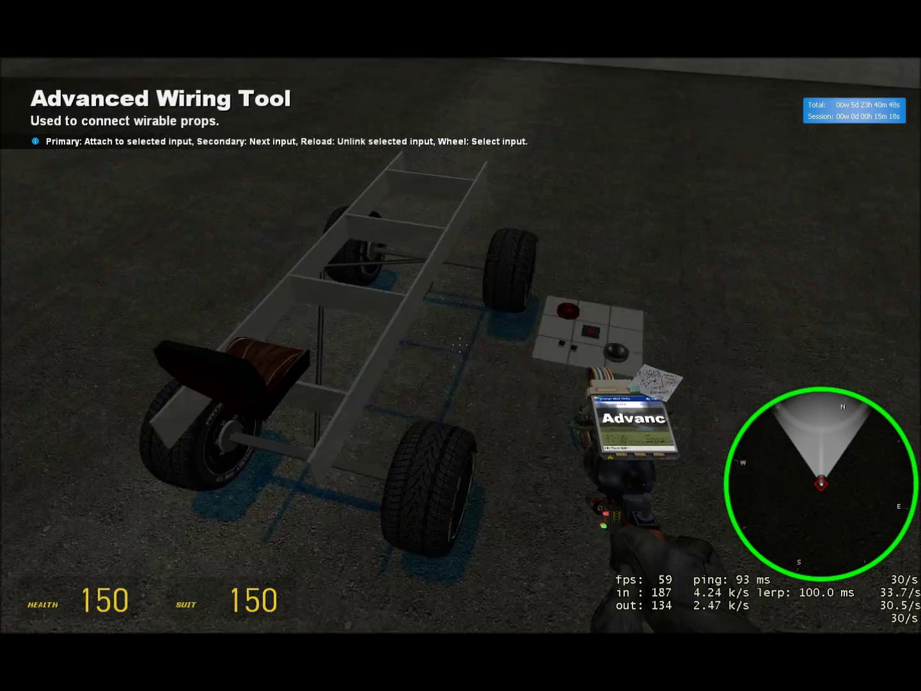
pyautogui.press('1')
pyautogui.click(460, 345)
pyautogui.press('r')
pyautogui.press('w')
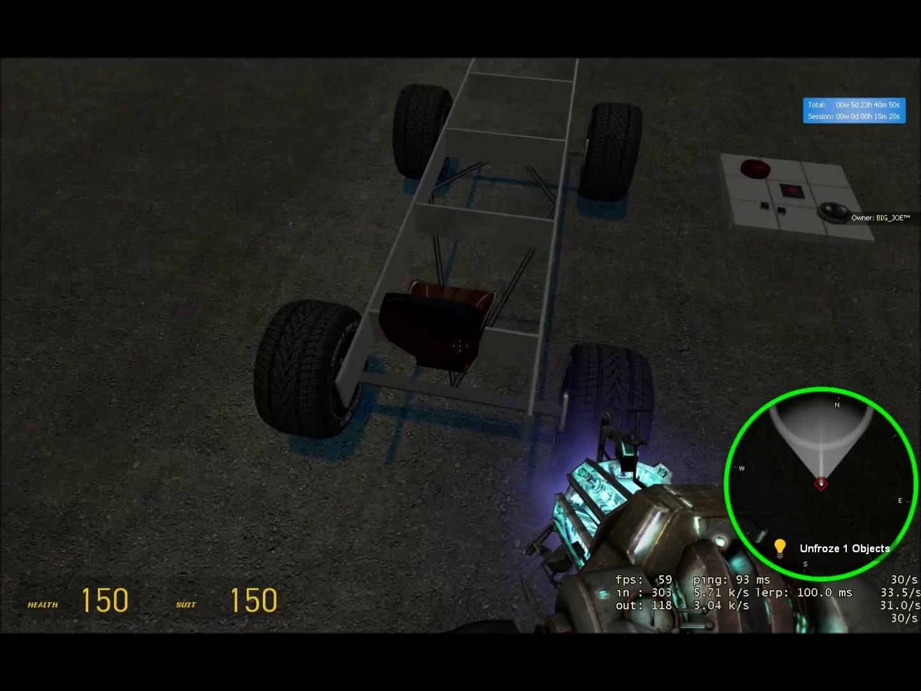
pyautogui.press('e')
# - Test-drive the vehicle around the hall forwards and in reverse, steering to both sides
pyautogui.press('w')
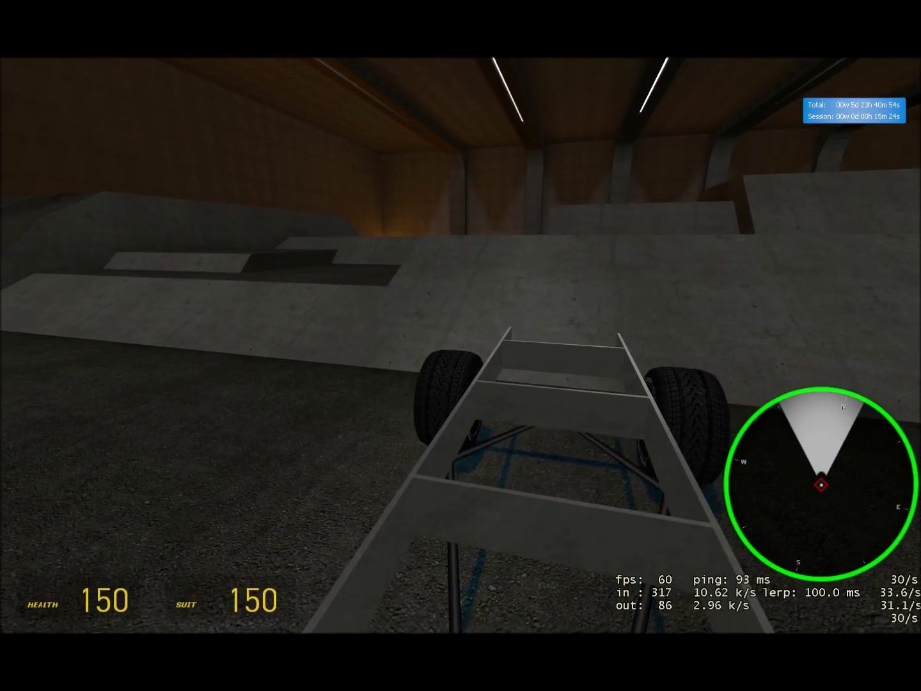
pyautogui.press('s')
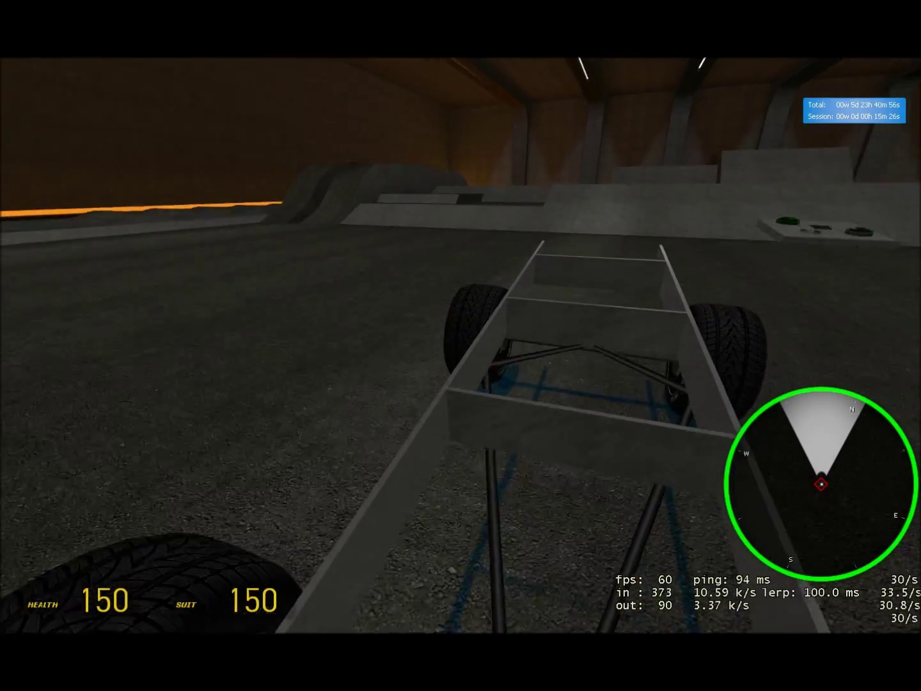
pyautogui.press('s')
pyautogui.press('d')
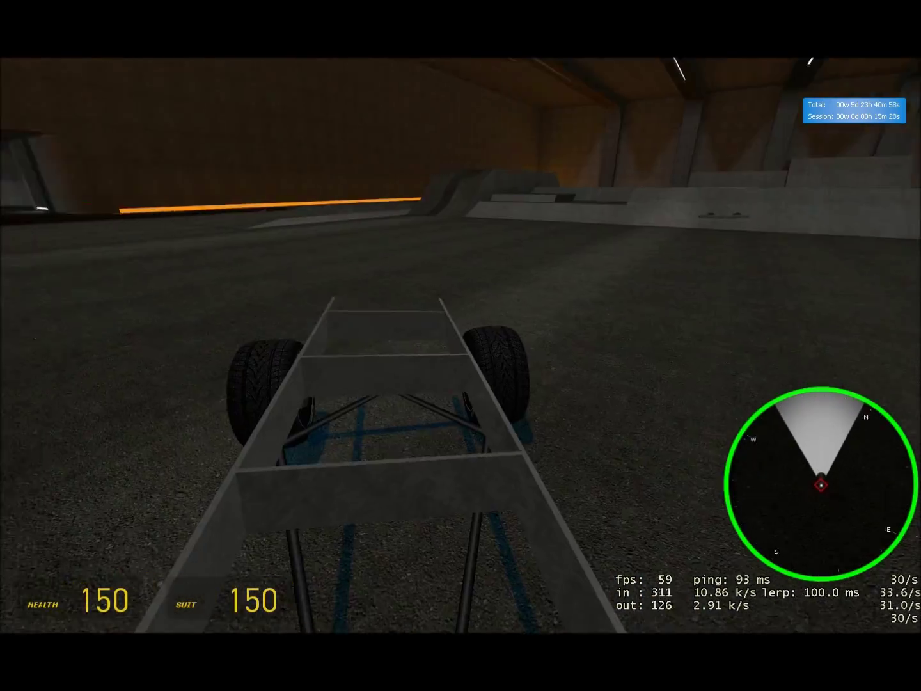
pyautogui.press('w')
pyautogui.press('d')
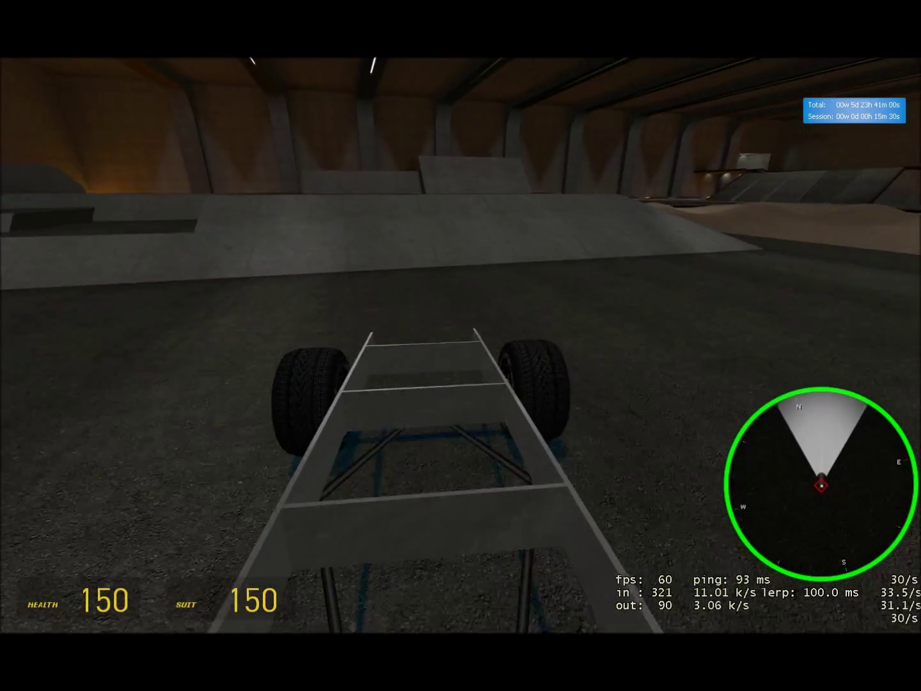
pyautogui.press('w')
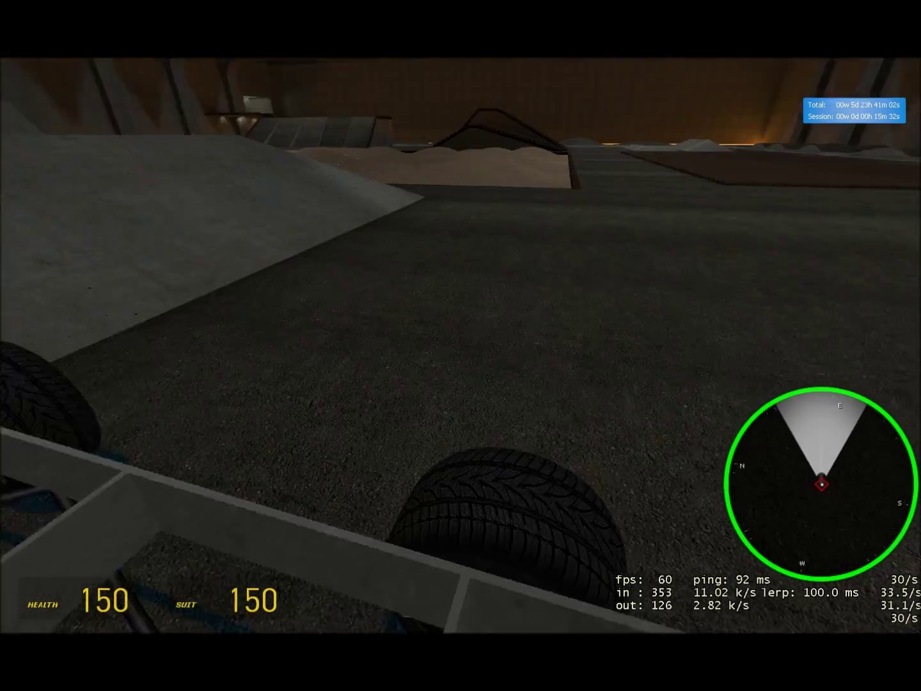
pyautogui.press('s')
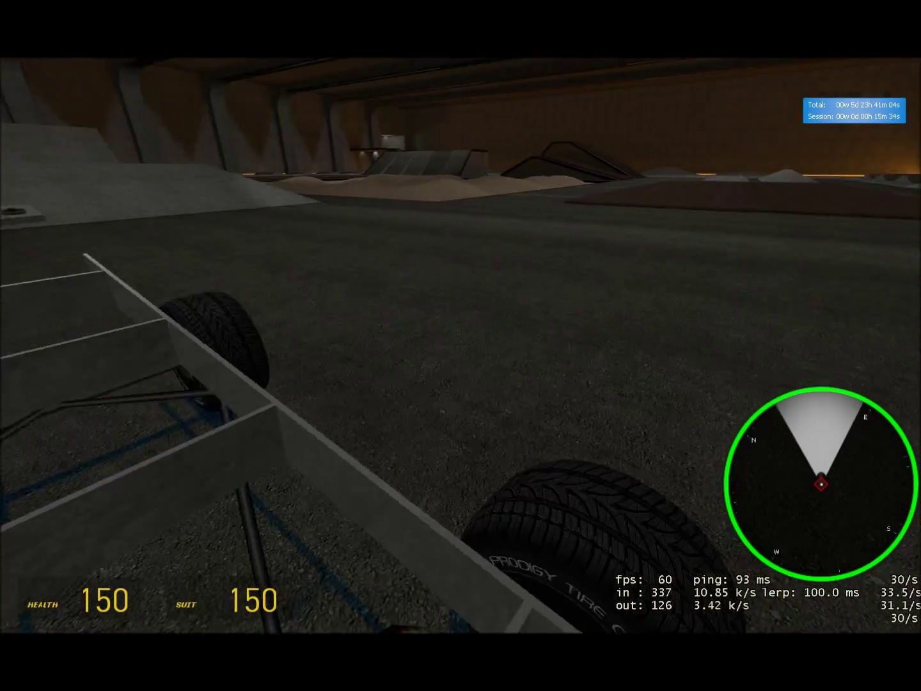
pyautogui.press('s')
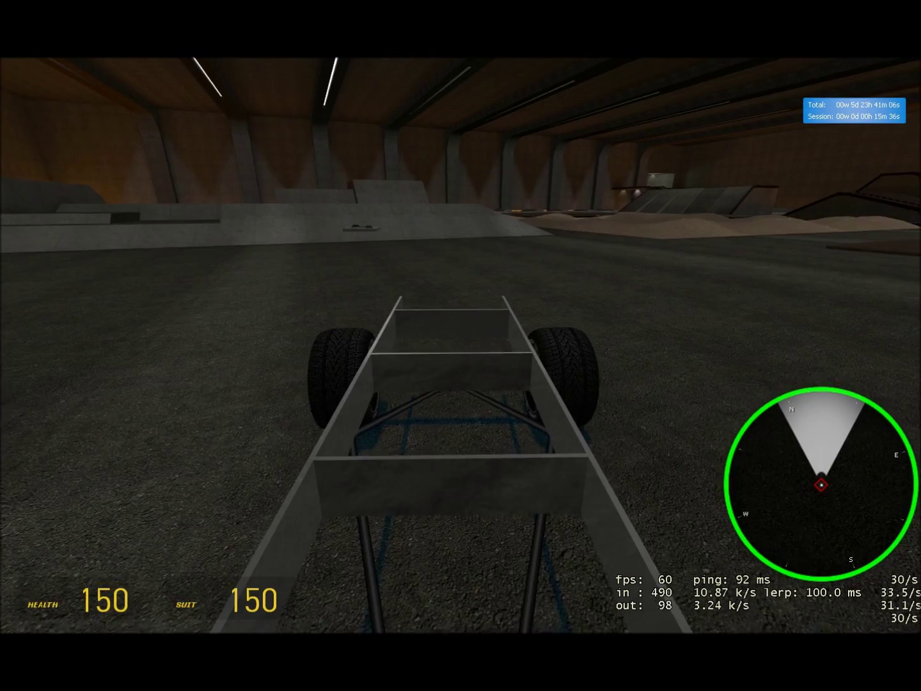
pyautogui.press('w')
pyautogui.press('a')
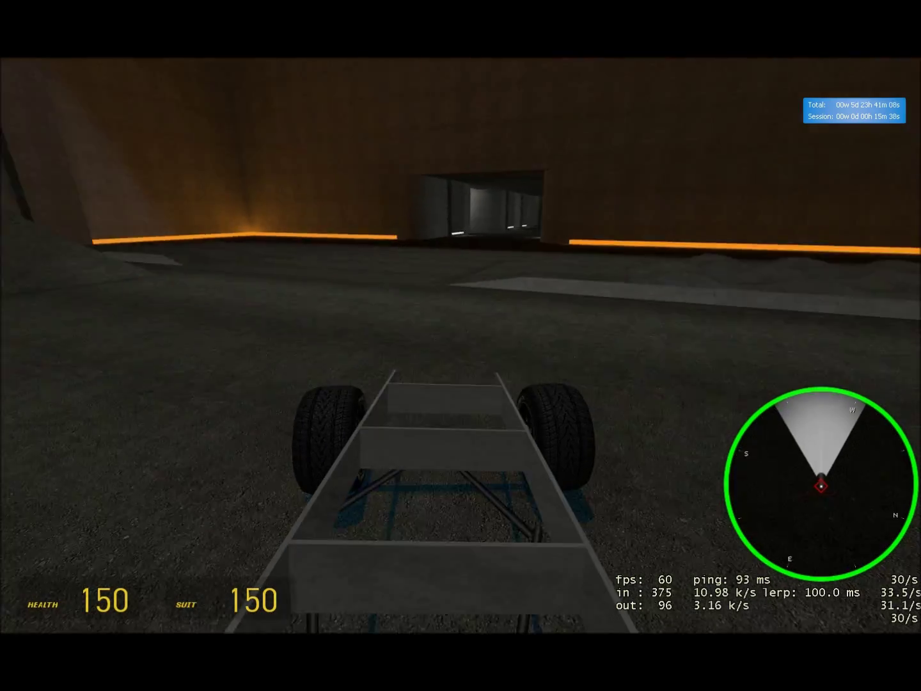
pyautogui.press('a')
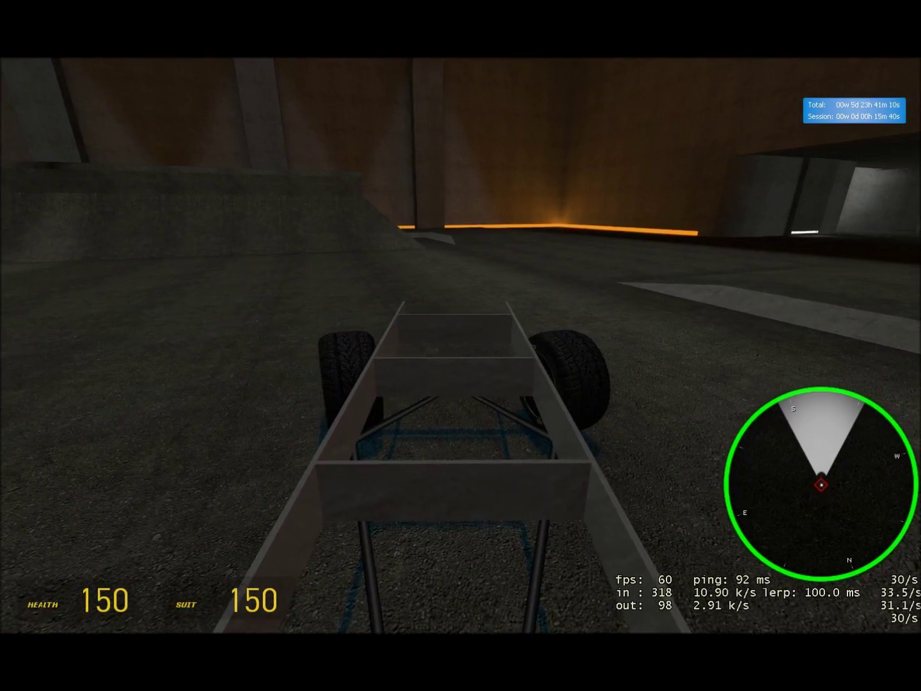